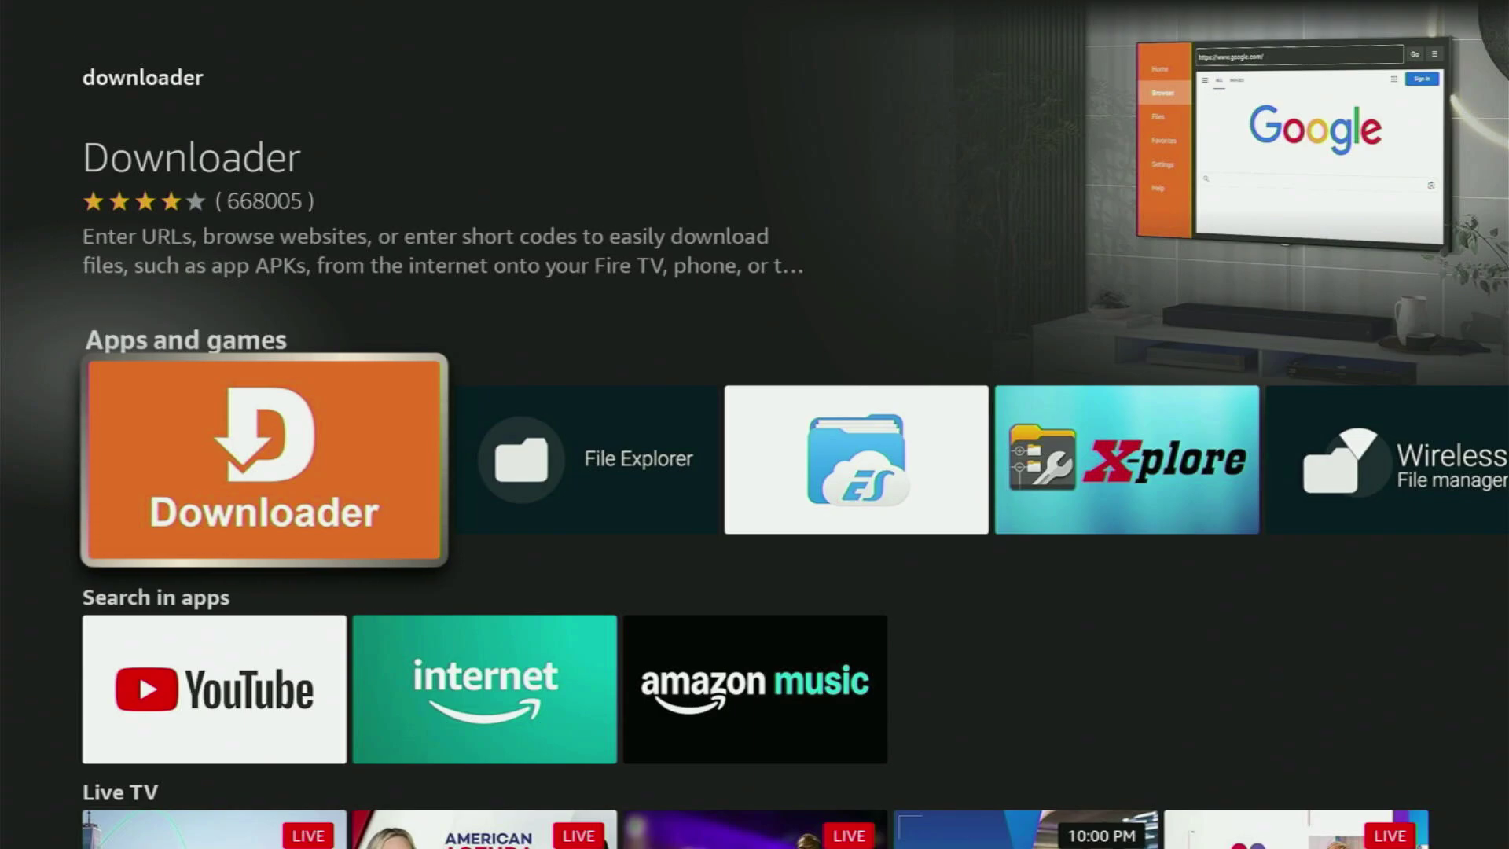
Highlight the File Explorer result in the downloader search results.
{"action": "key", "text": "Right"}
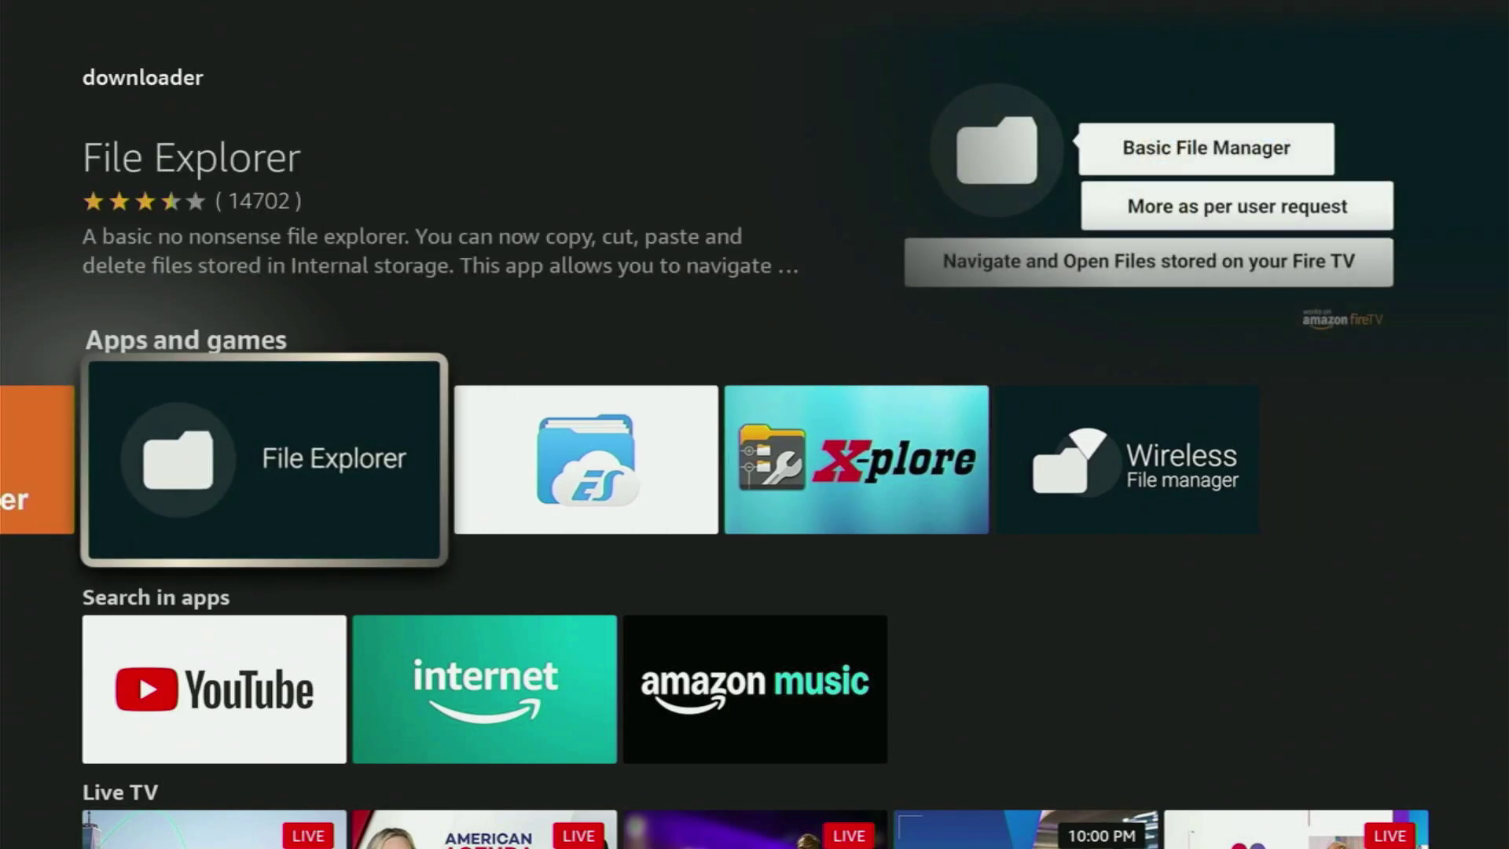
Browse the ES File Explorer, X-plore and internet search results.
{"action": "key", "text": "Right"}
{"action": "key", "text": "Right"}
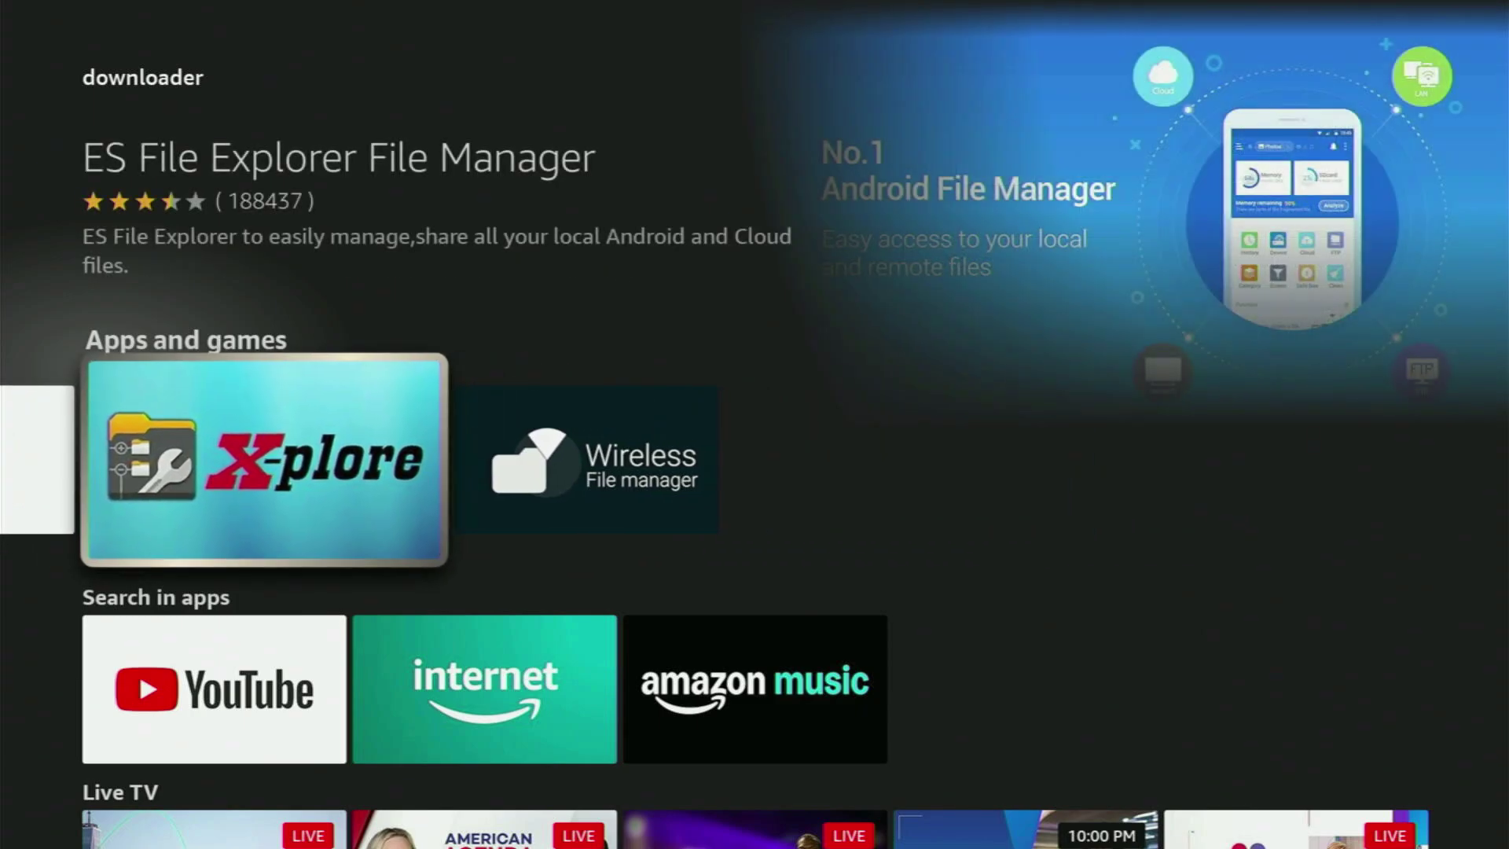
{"action": "key", "text": "Down"}
{"action": "key", "text": "Right"}
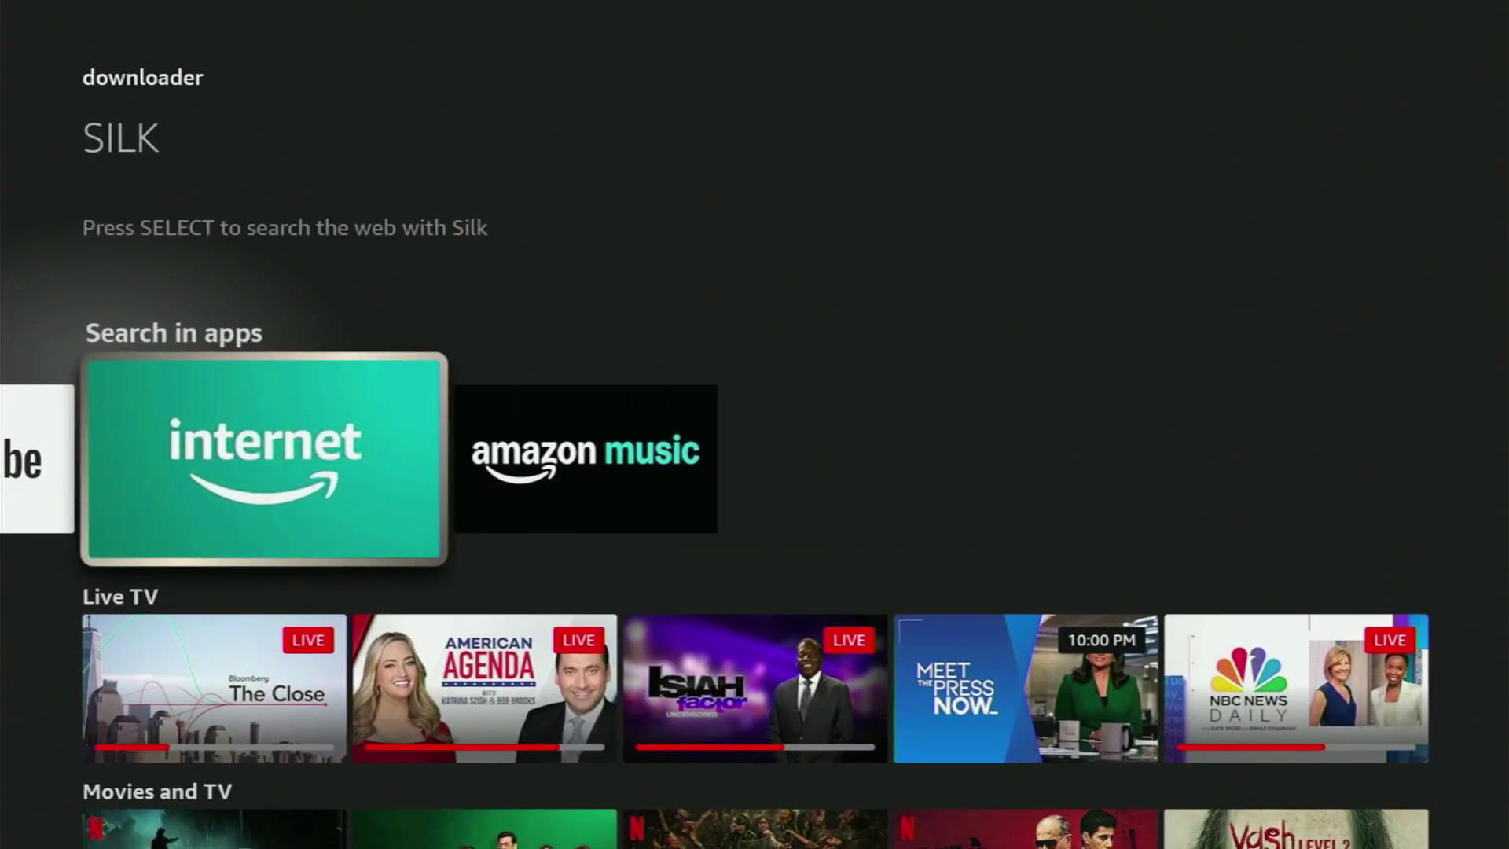
{"action": "key", "text": "Right"}
Look through the Live TV and Movies and TV rows, then return to the Home screen's Settings.
{"action": "key", "text": "Down"}
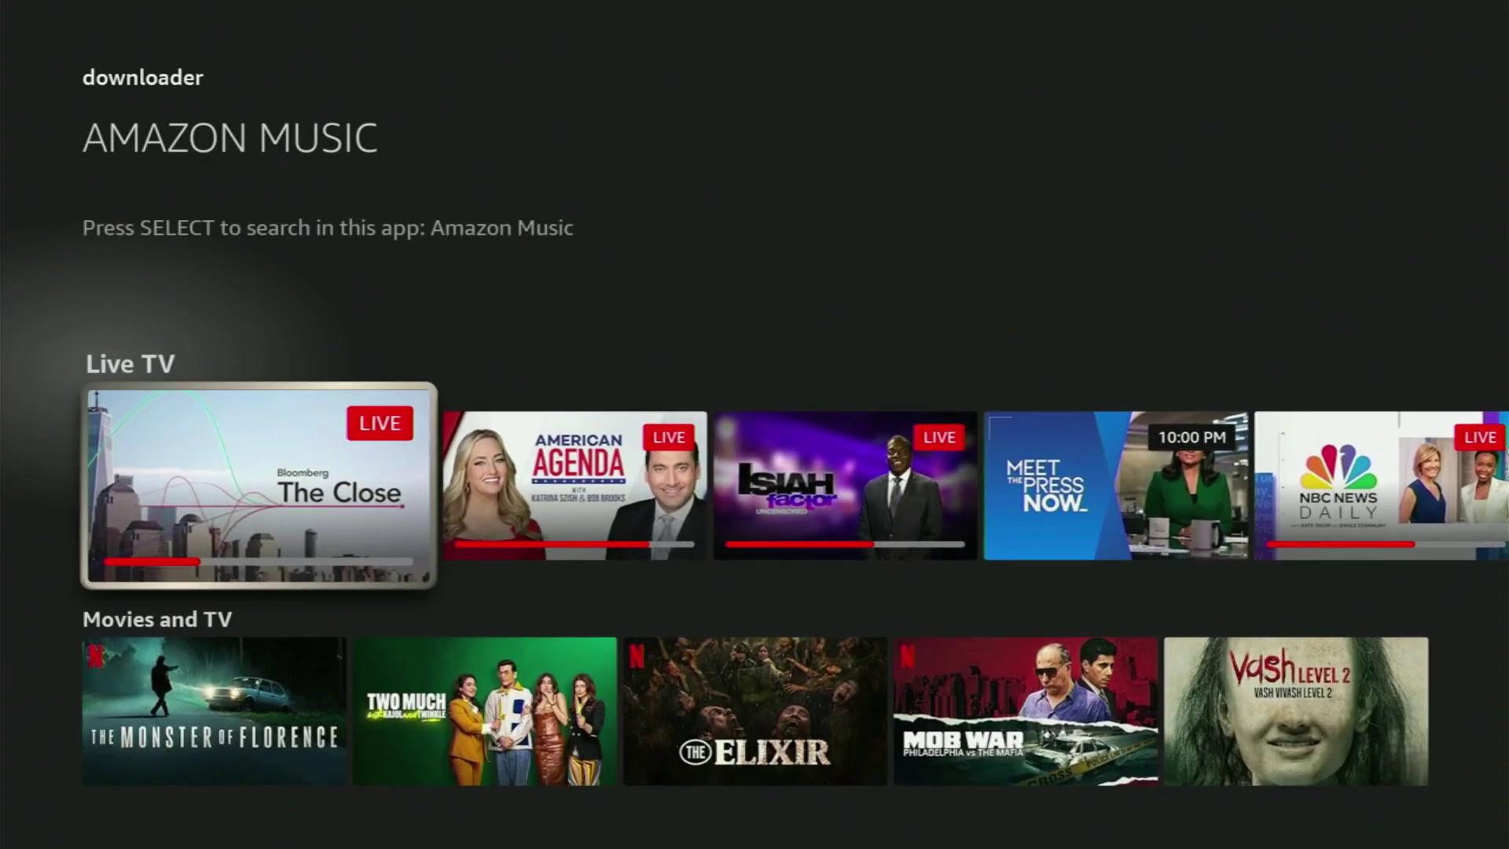
{"action": "key", "text": "Right"}
{"action": "key", "text": "Right"}
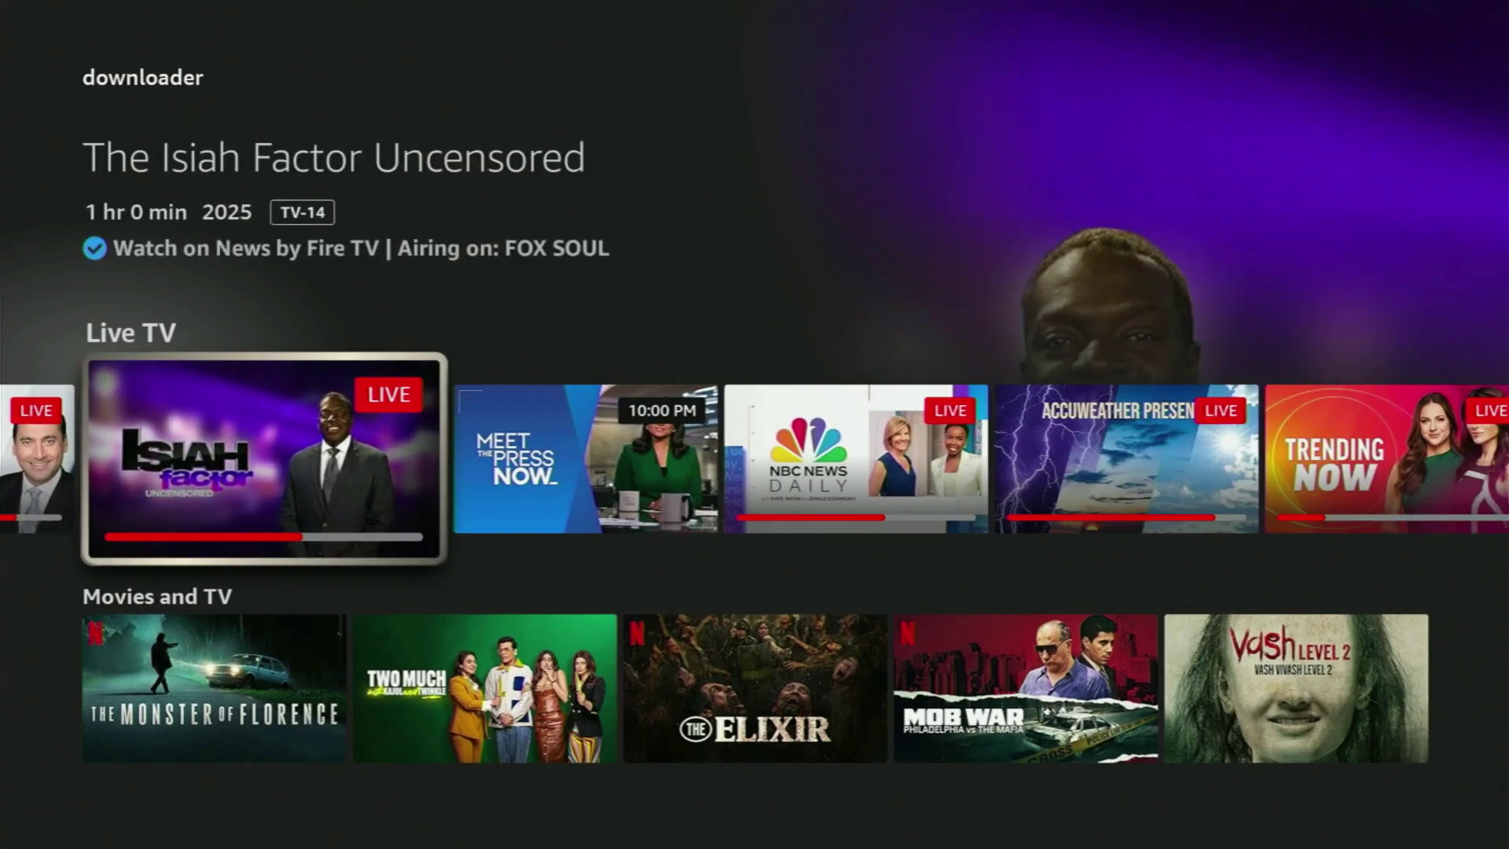
{"action": "key", "text": "Down"}
{"action": "key", "text": "Right"}
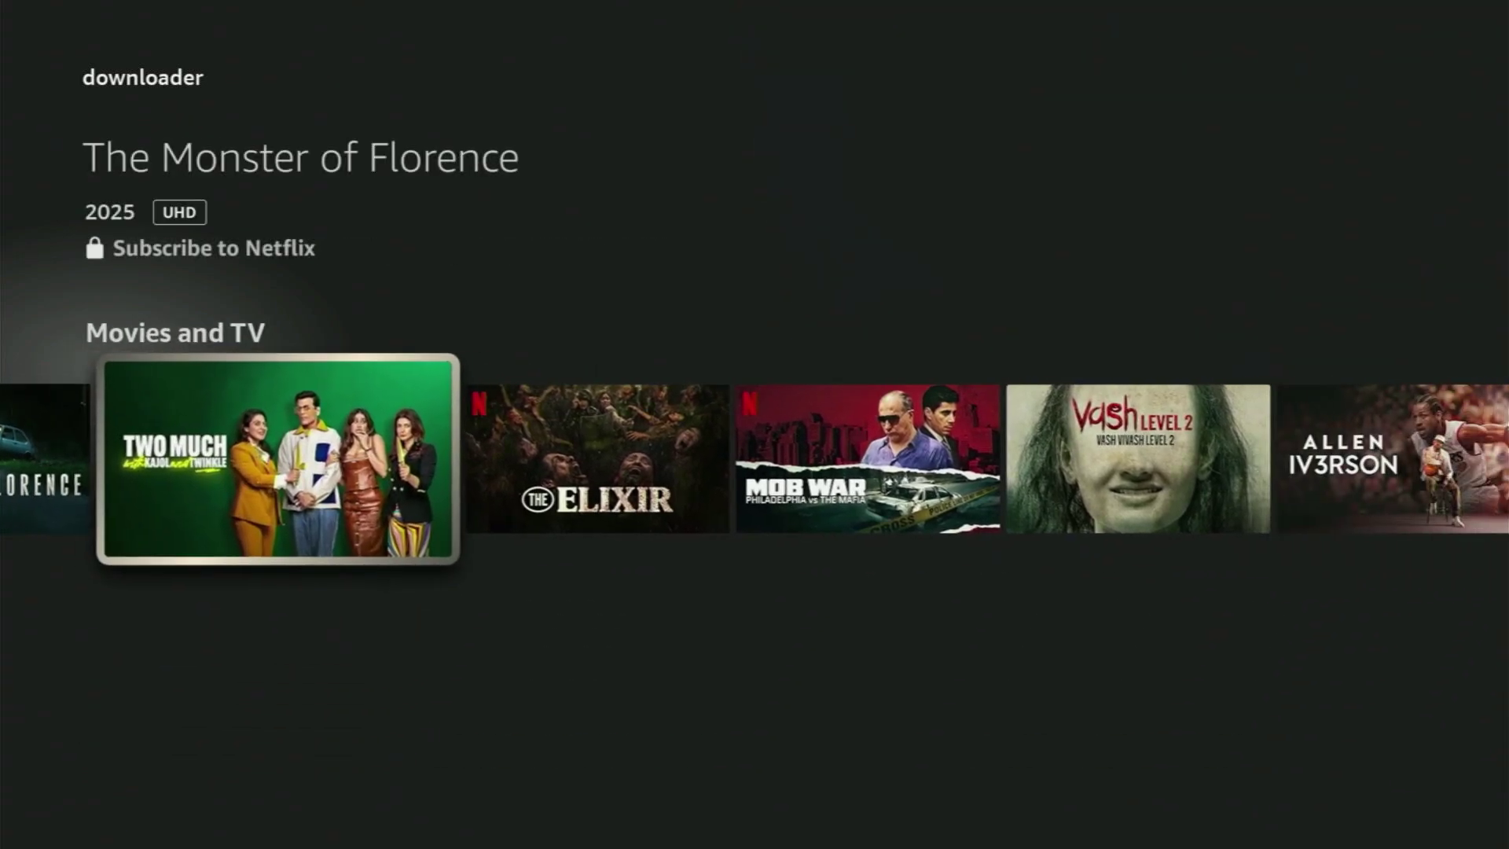
{"action": "key", "text": "Home"}
{"action": "key", "text": "Right"}
{"action": "key", "text": "Right"}
{"action": "key", "text": "Right"}
{"action": "key", "text": "Right"}
{"action": "key", "text": "Right"}
{"action": "key", "text": "Right"}
{"action": "key", "text": "Right"}
{"action": "key", "text": "Right"}
{"action": "key", "text": "Right"}
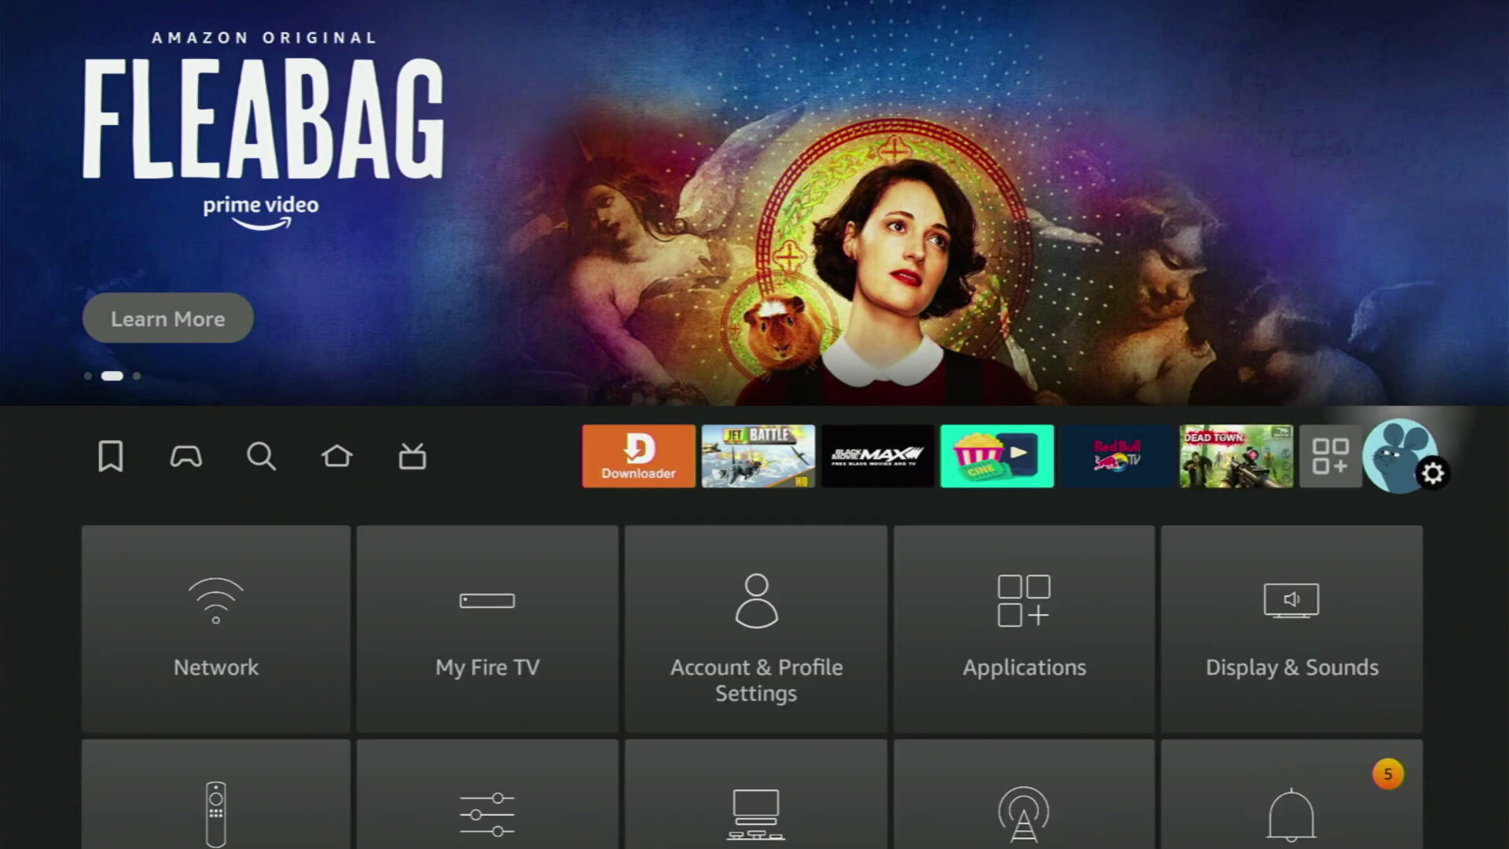
Open My Fire TV settings and scroll past Developer options, Legal & Compliance, Sleep and Restart.
{"action": "key", "text": "Down"}
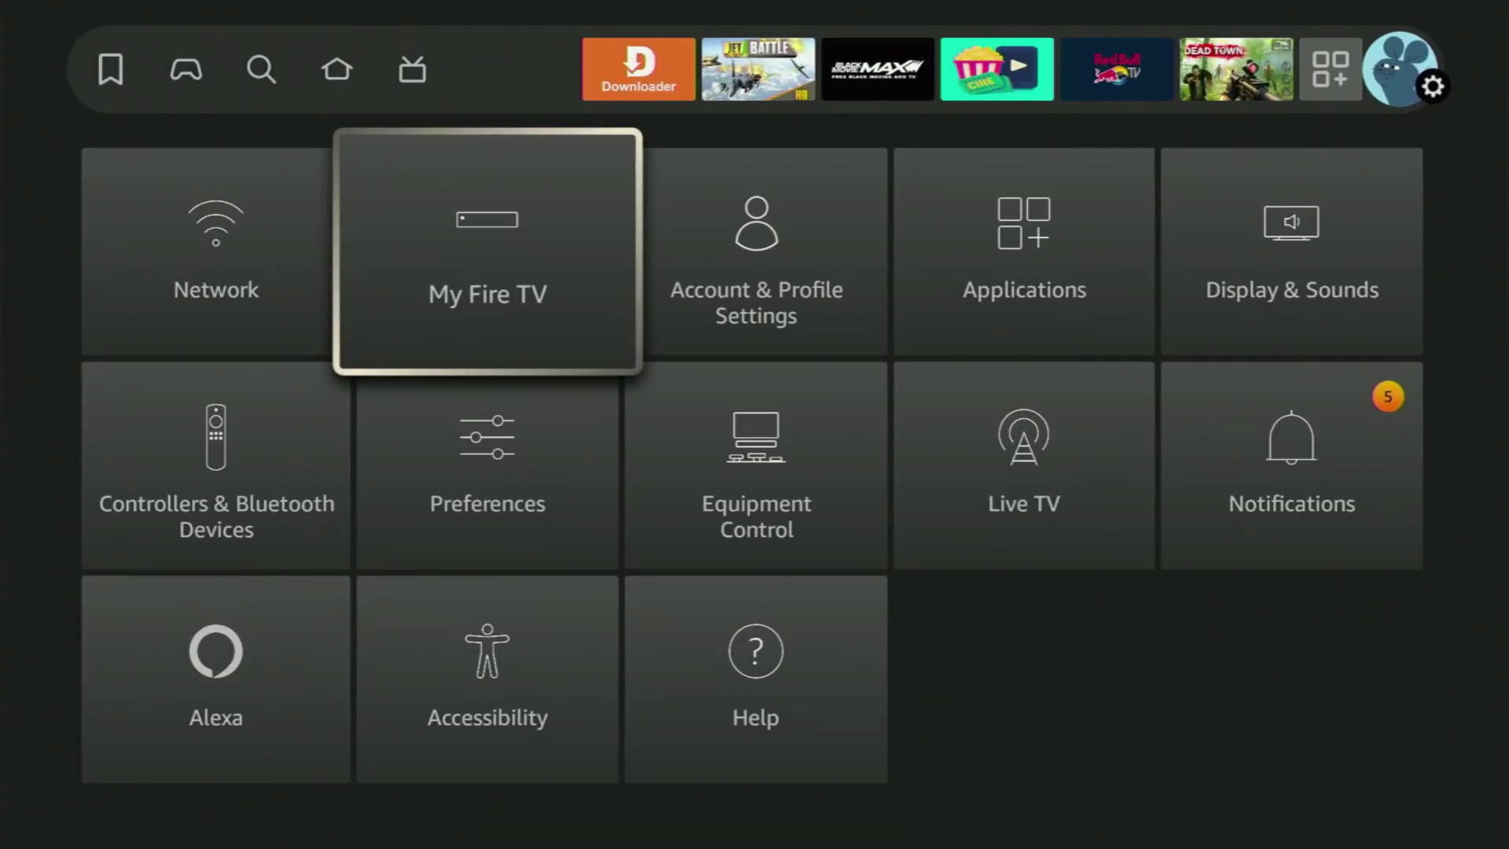
{"action": "key", "text": "Return"}
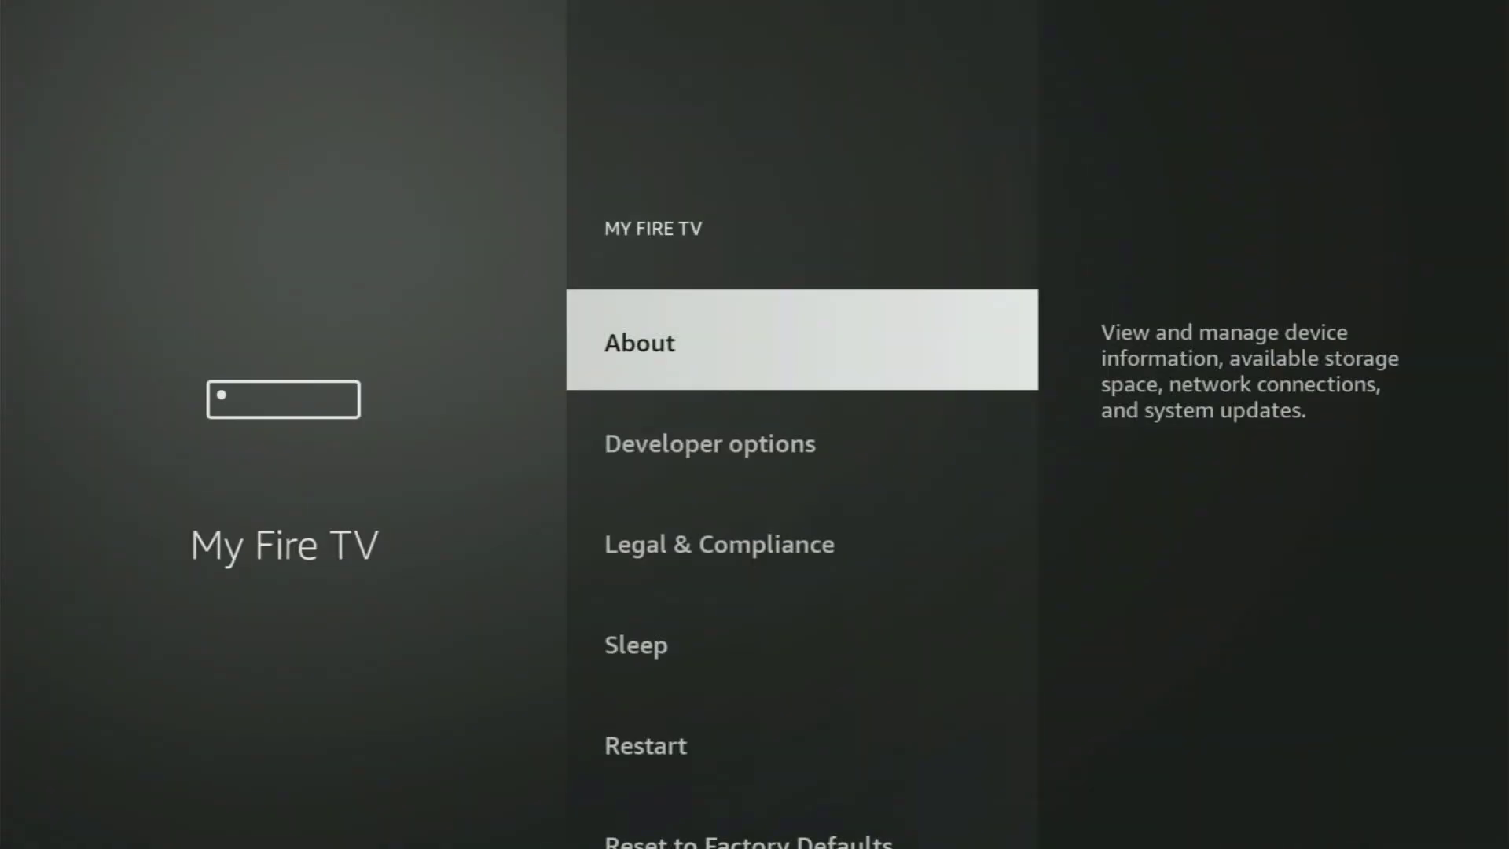
{"action": "key", "text": "Down"}
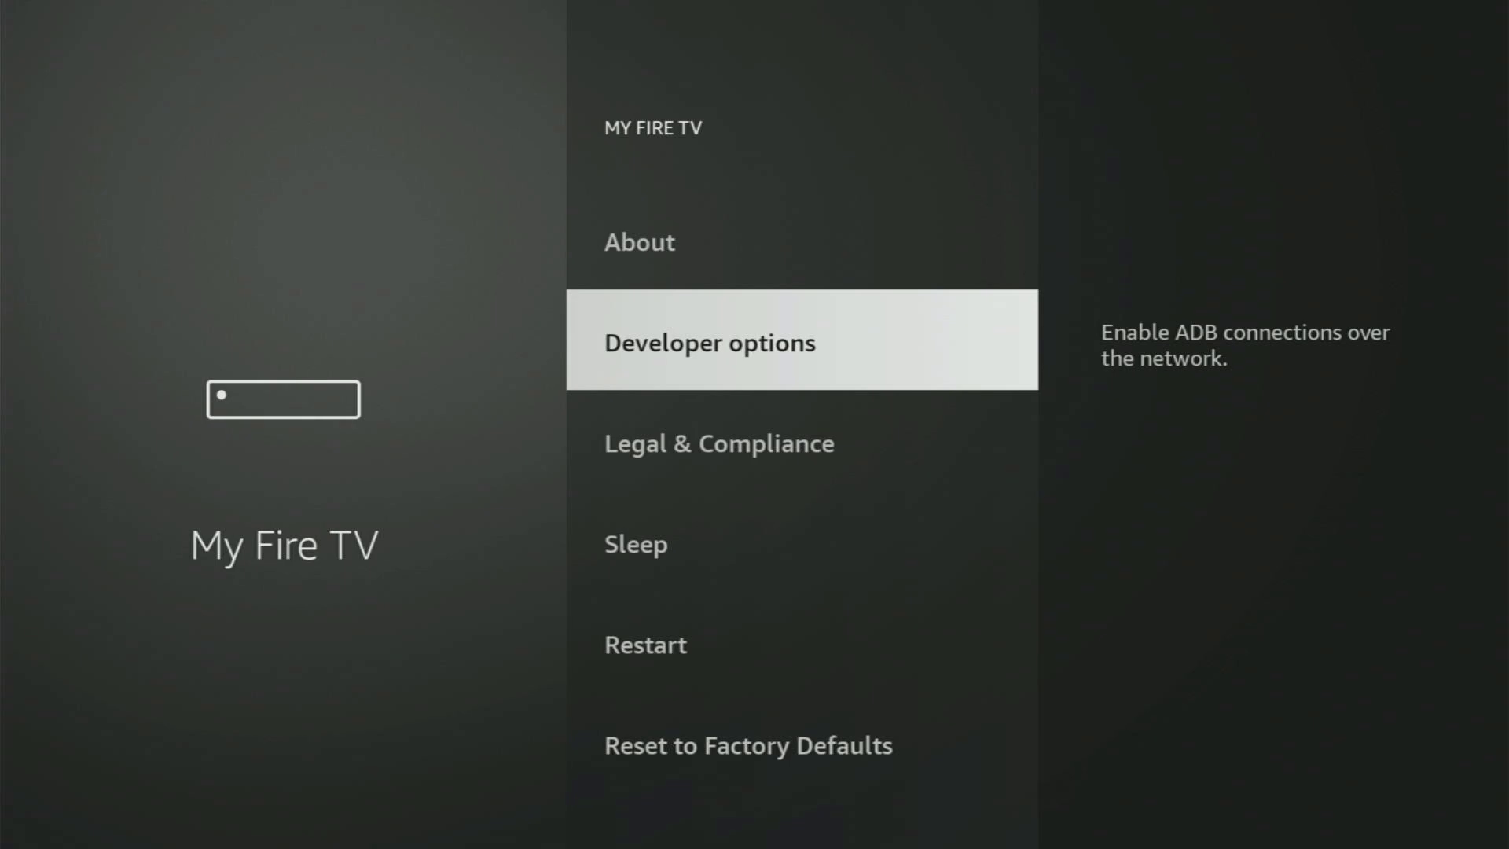
{"action": "key", "text": "Down"}
{"action": "key", "text": "Down"}
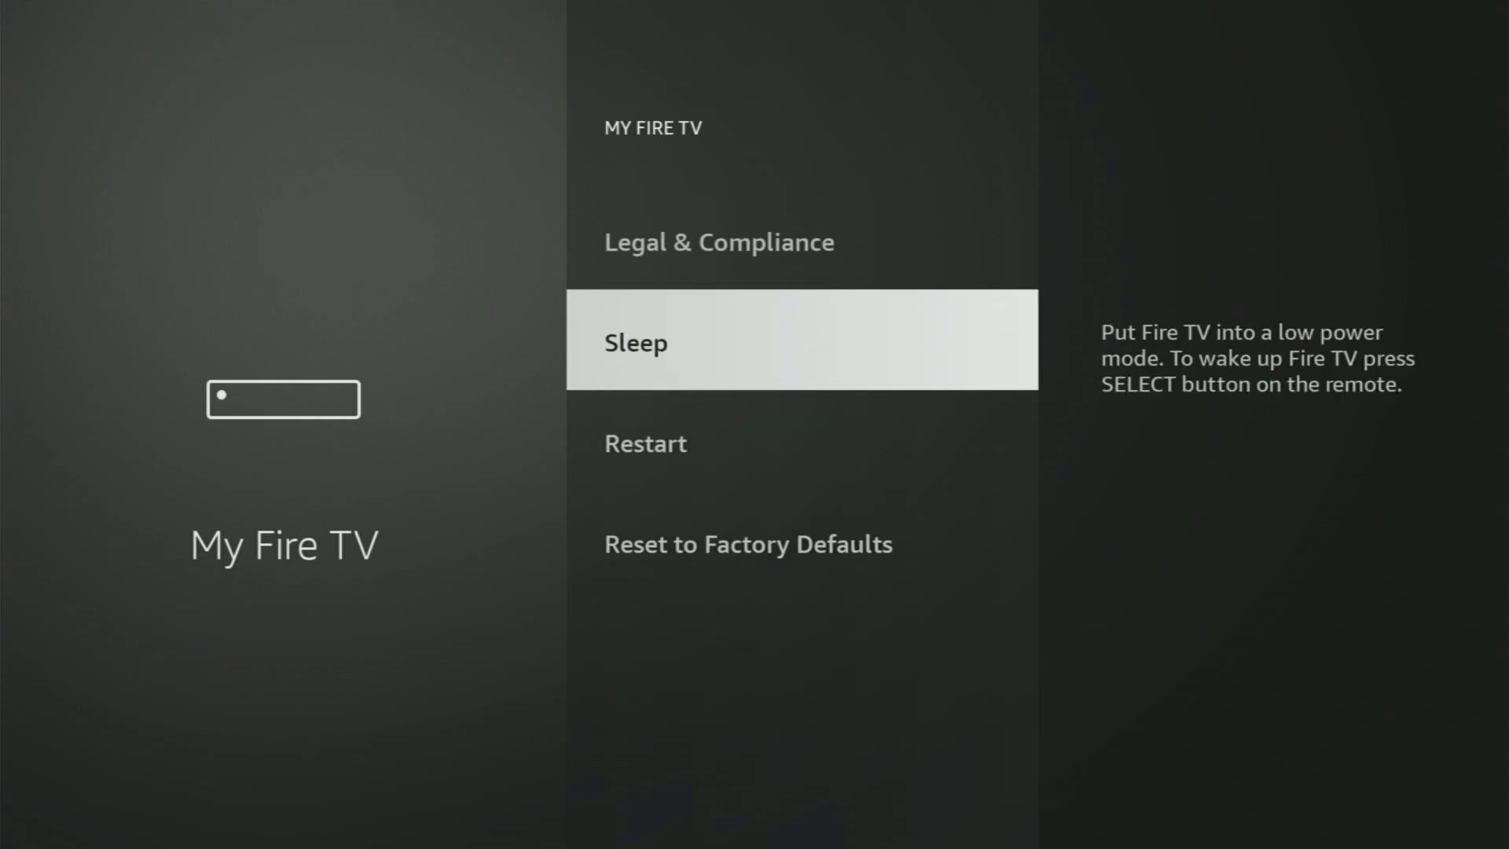
{"action": "key", "text": "Down"}
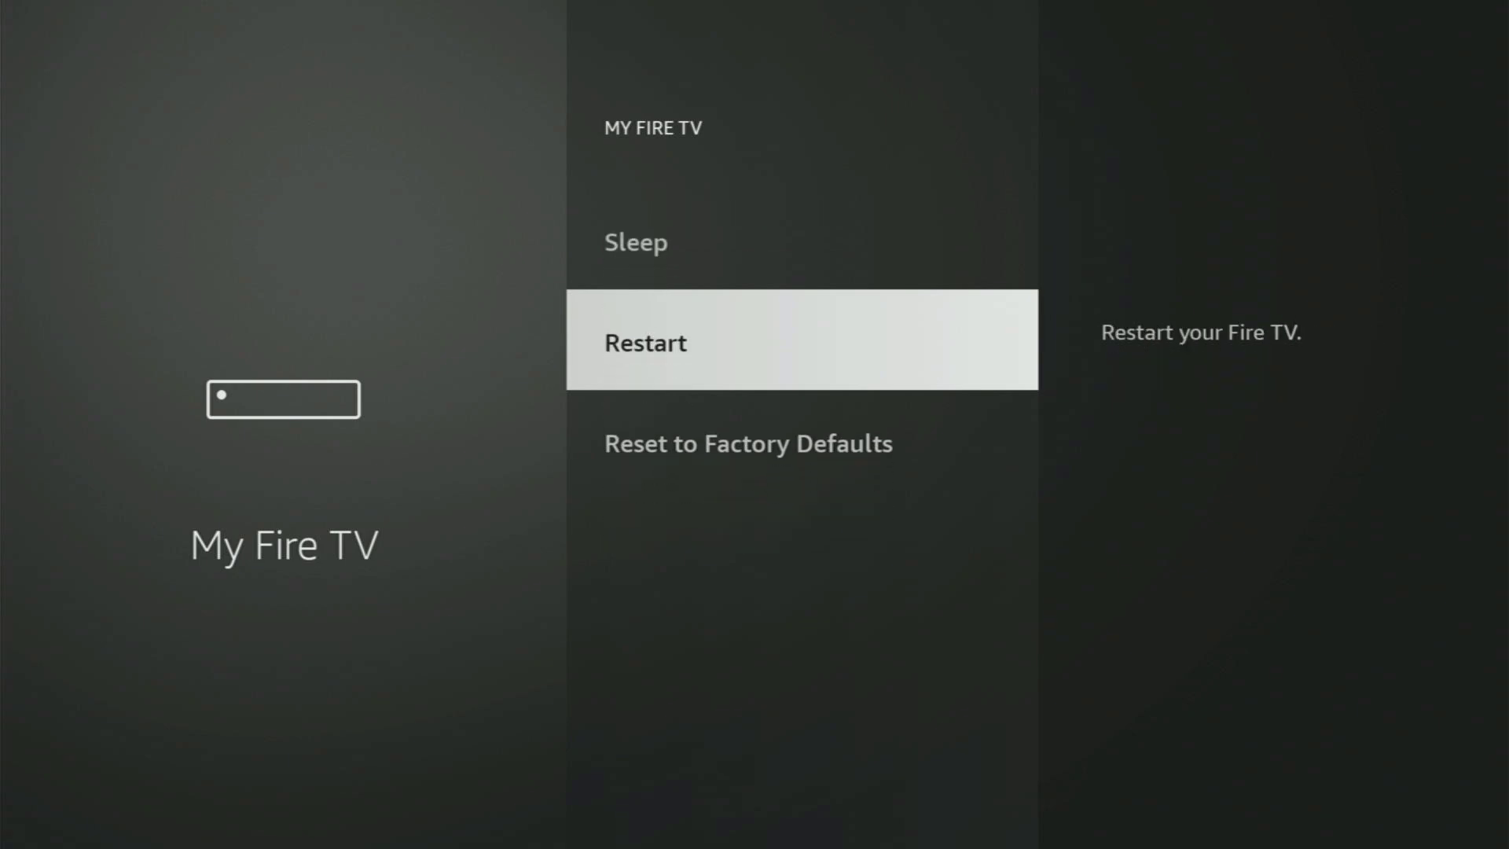
{"action": "key", "text": "Down"}
Scroll the My Fire TV list again and open the About page.
{"action": "key", "text": "Up"}
{"action": "key", "text": "Up"}
{"action": "key", "text": "Up"}
{"action": "key", "text": "Up"}
{"action": "key", "text": "Up"}
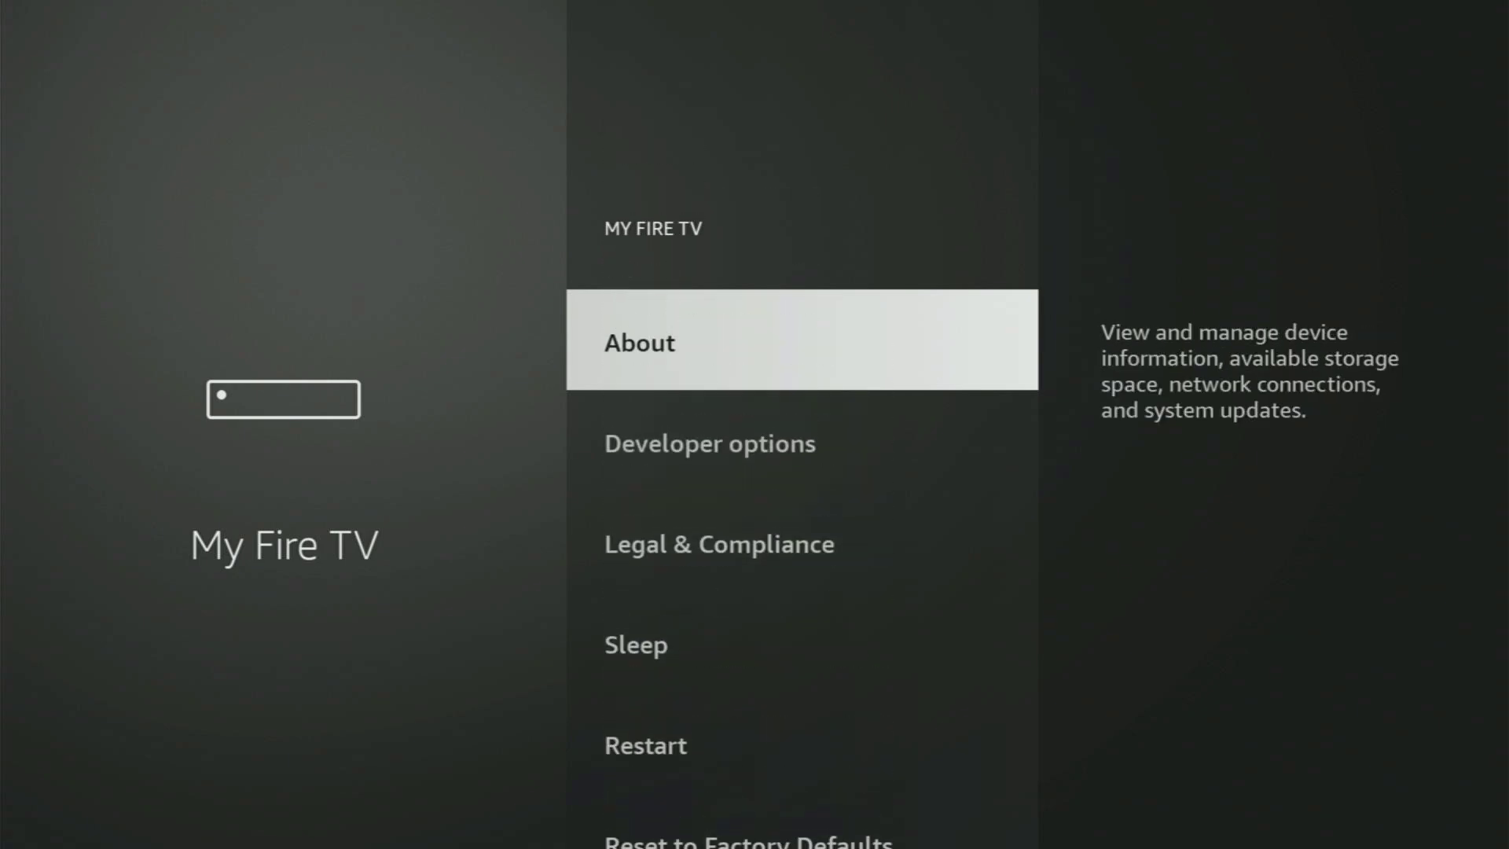
{"action": "key", "text": "Down"}
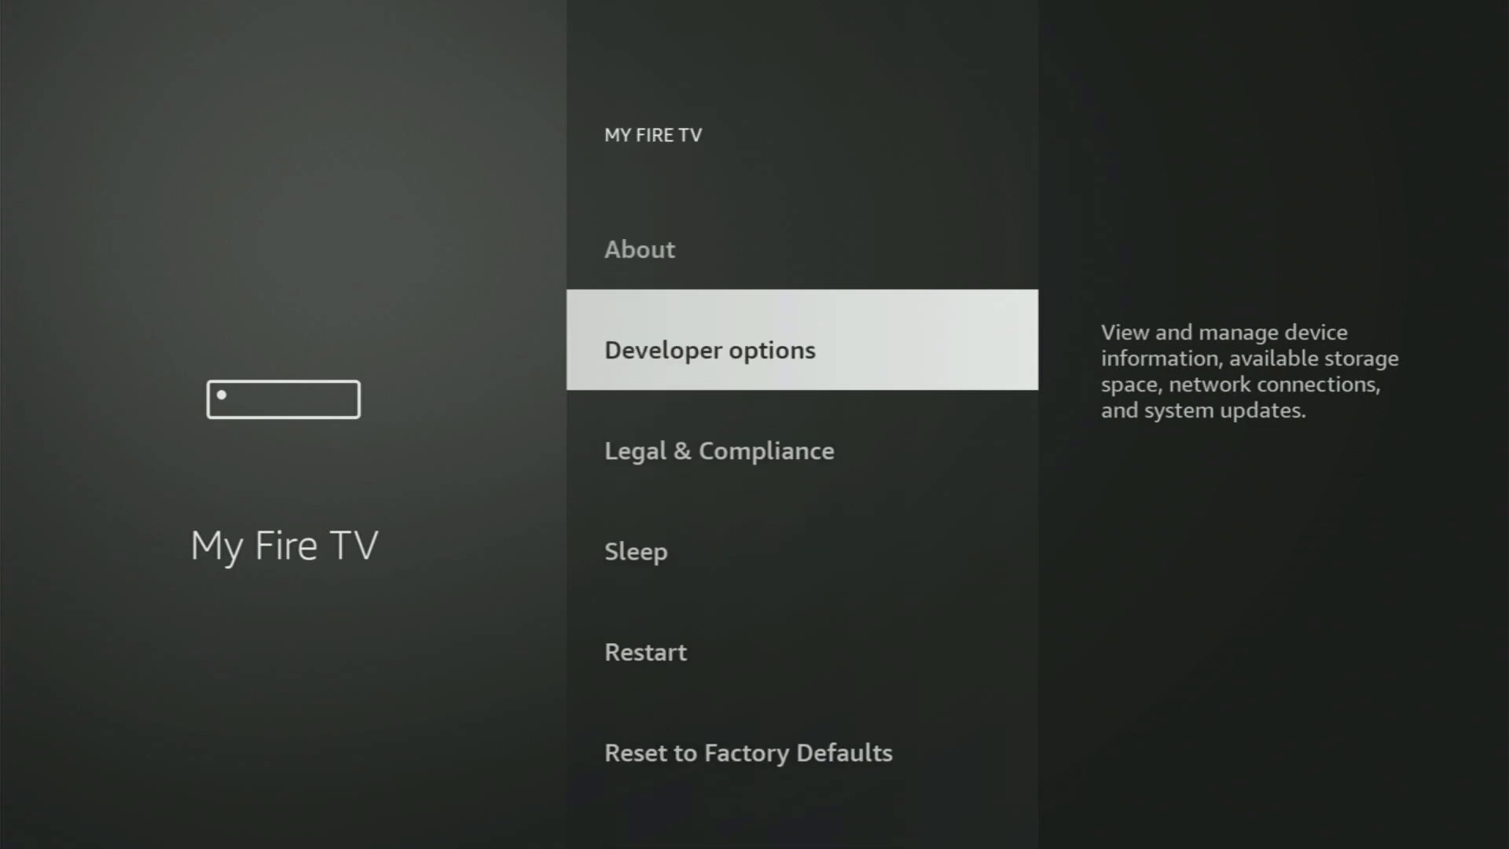
{"action": "key", "text": "Down"}
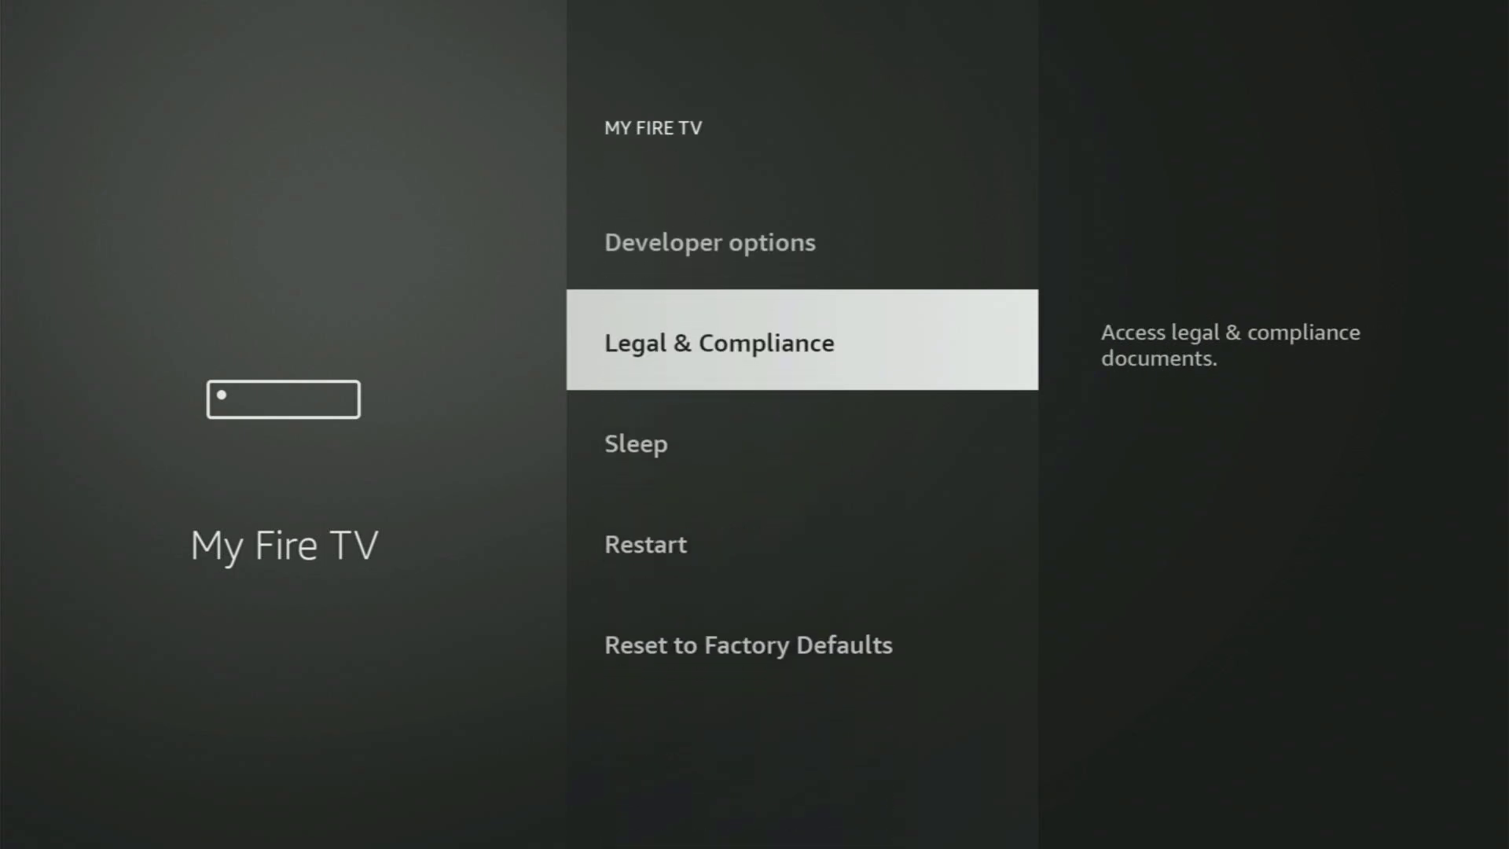
{"action": "key", "text": "Down"}
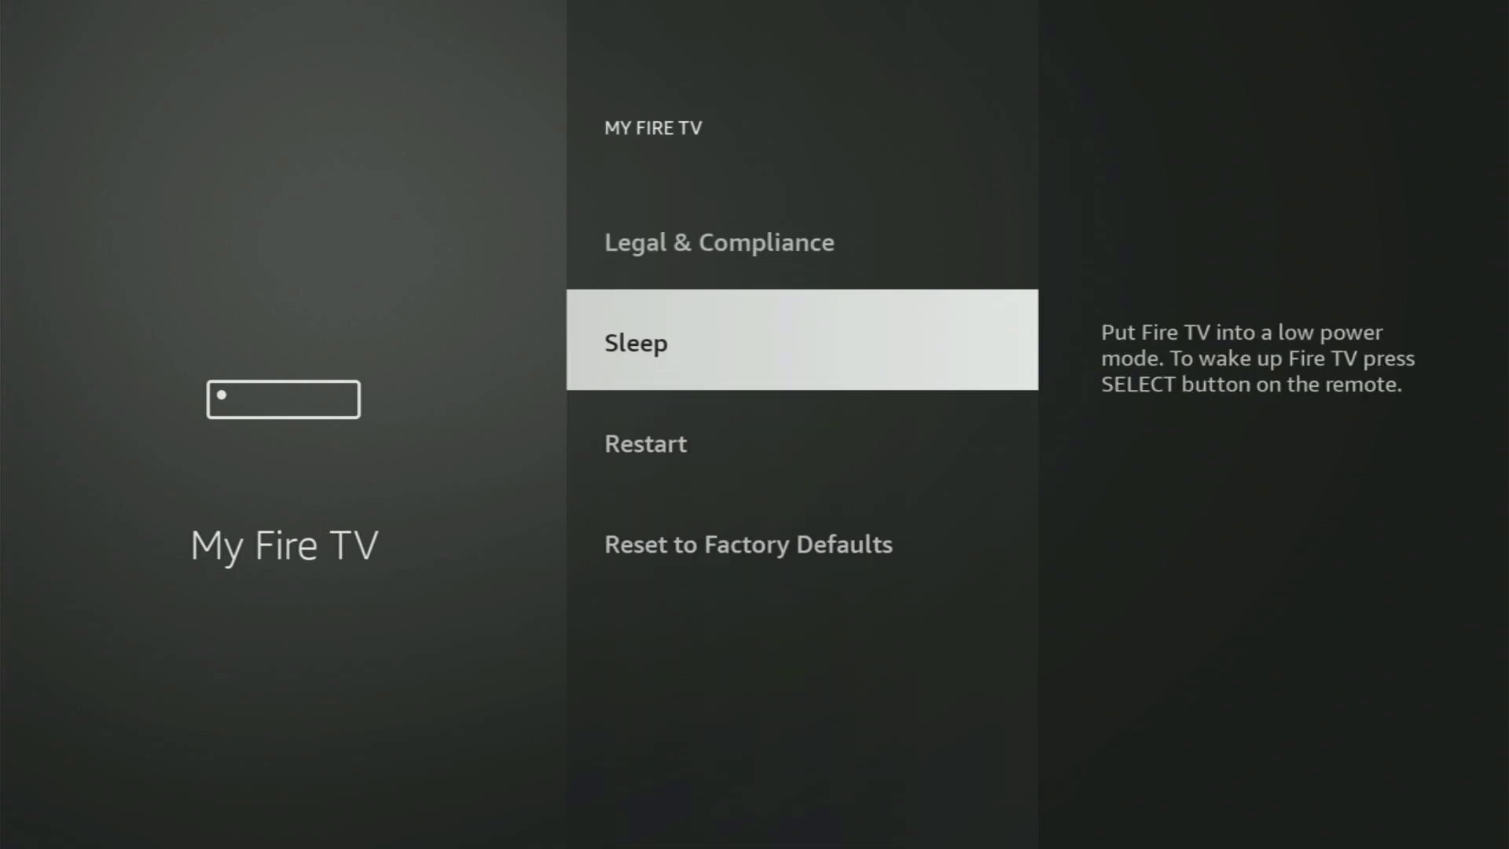
{"action": "key", "text": "Up"}
{"action": "key", "text": "Up"}
{"action": "key", "text": "Up"}
{"action": "key", "text": "Return"}
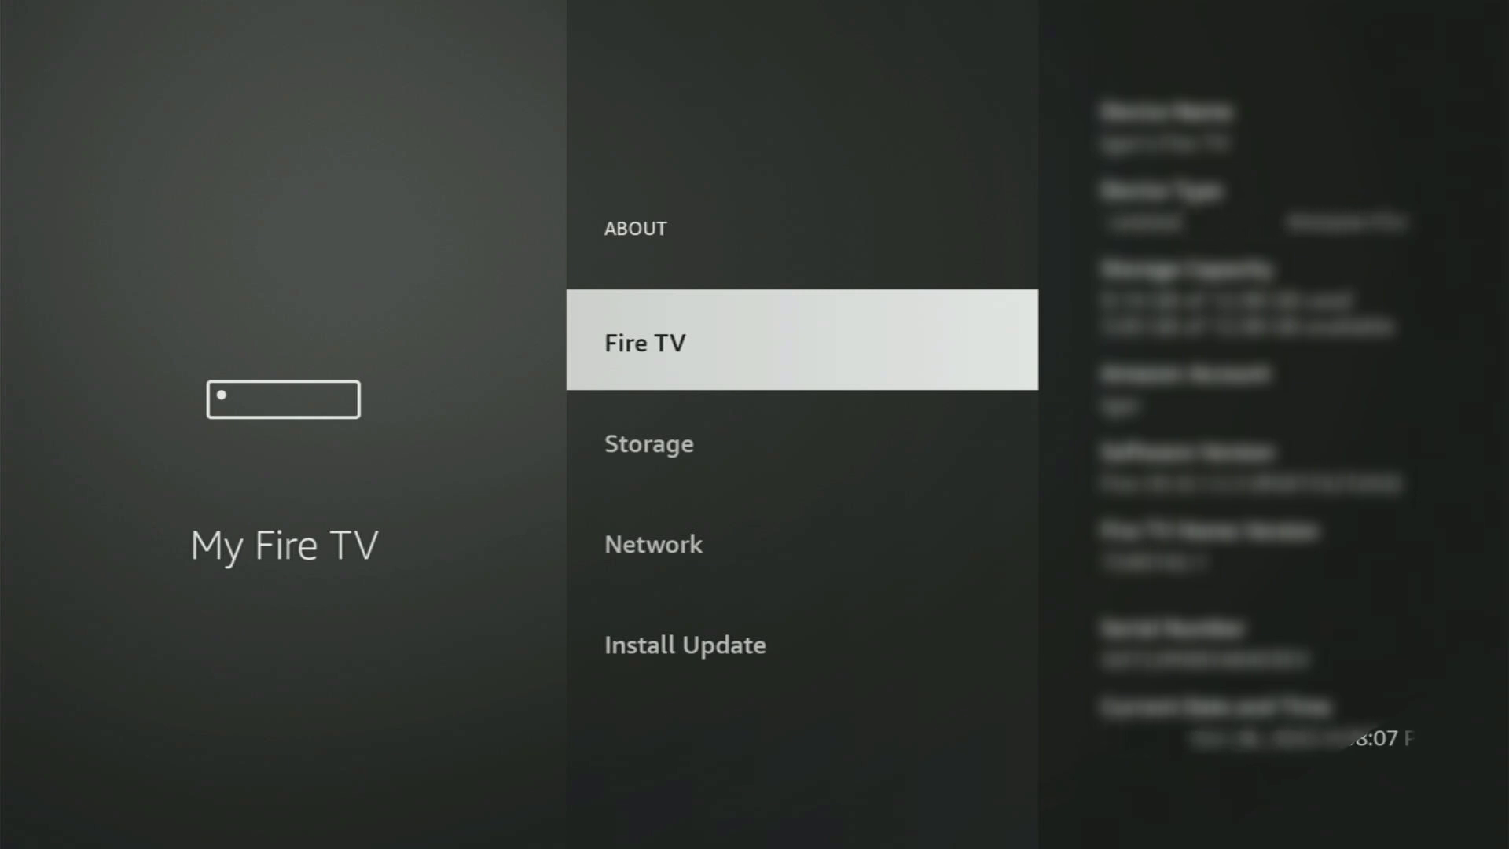
Select the Fire TV entry to confirm developer mode is already on, then open Developer options.
{"action": "key", "text": "Return"}
{"action": "key", "text": "Return"}
{"action": "key", "text": "Return"}
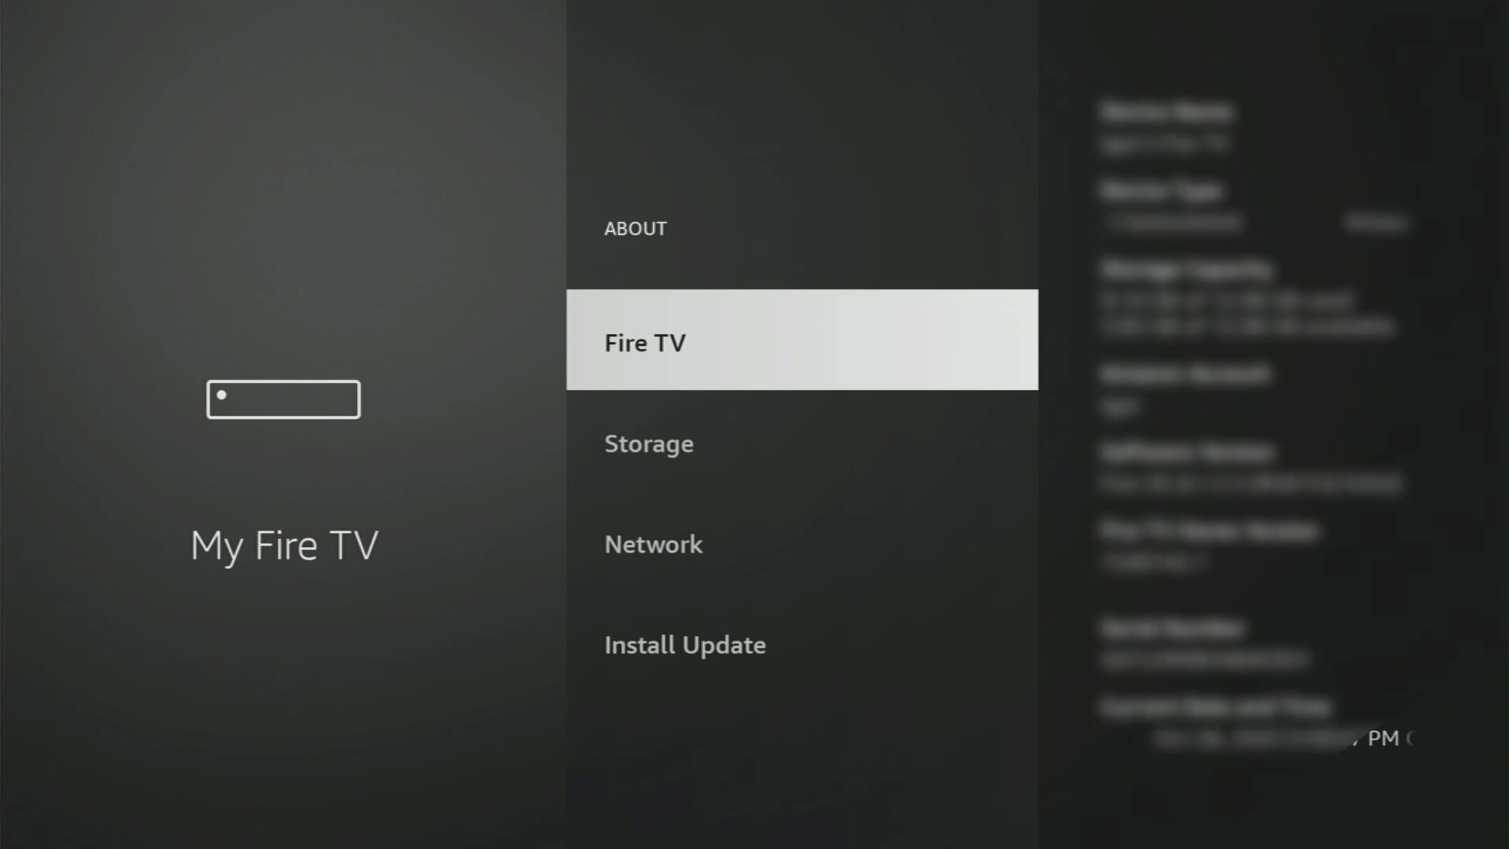
{"action": "key", "text": "Down"}
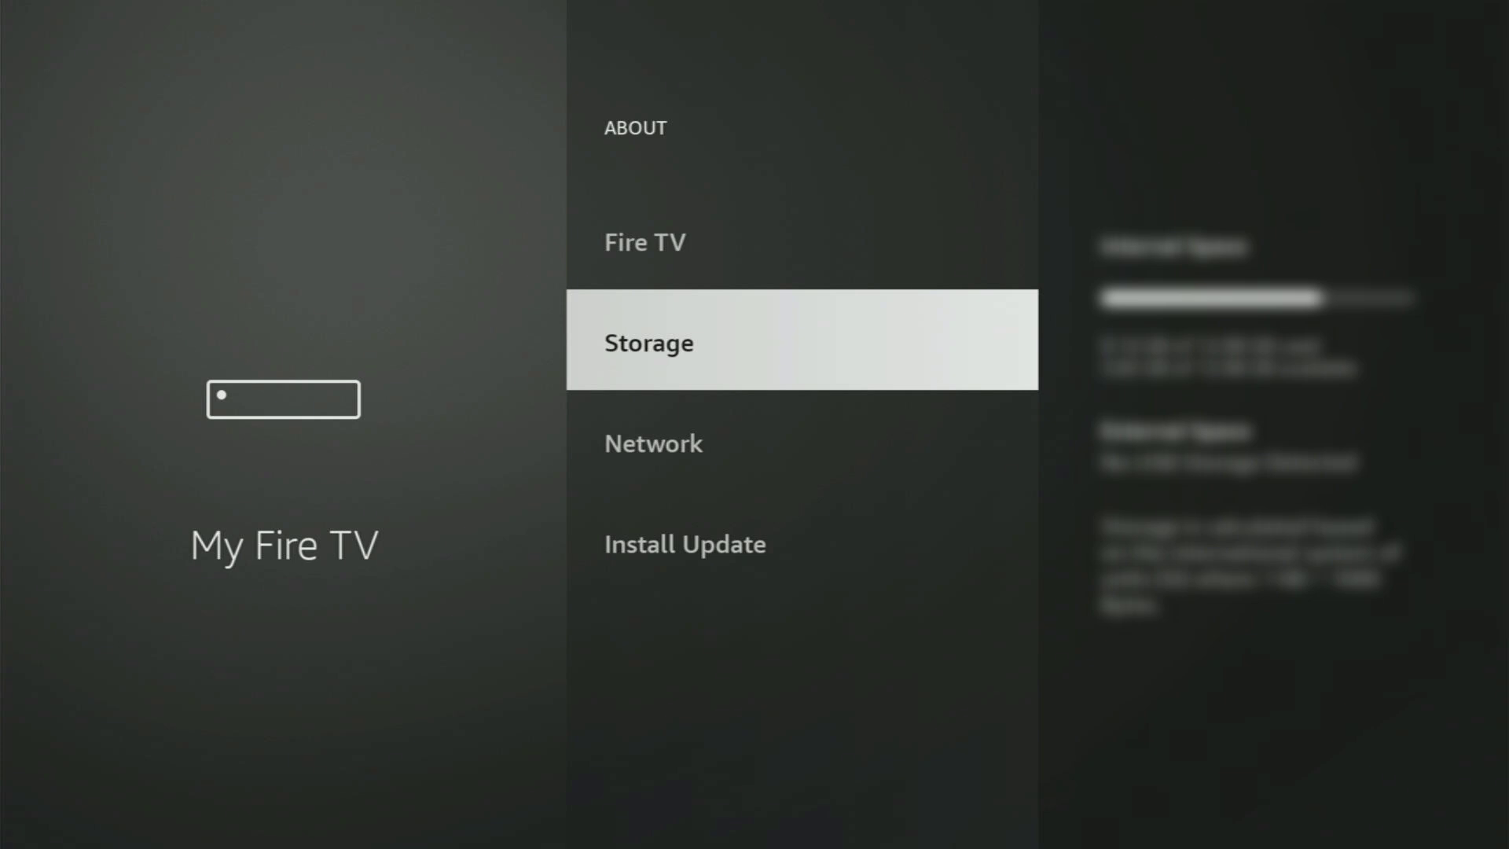
{"action": "key", "text": "Escape"}
{"action": "key", "text": "Down"}
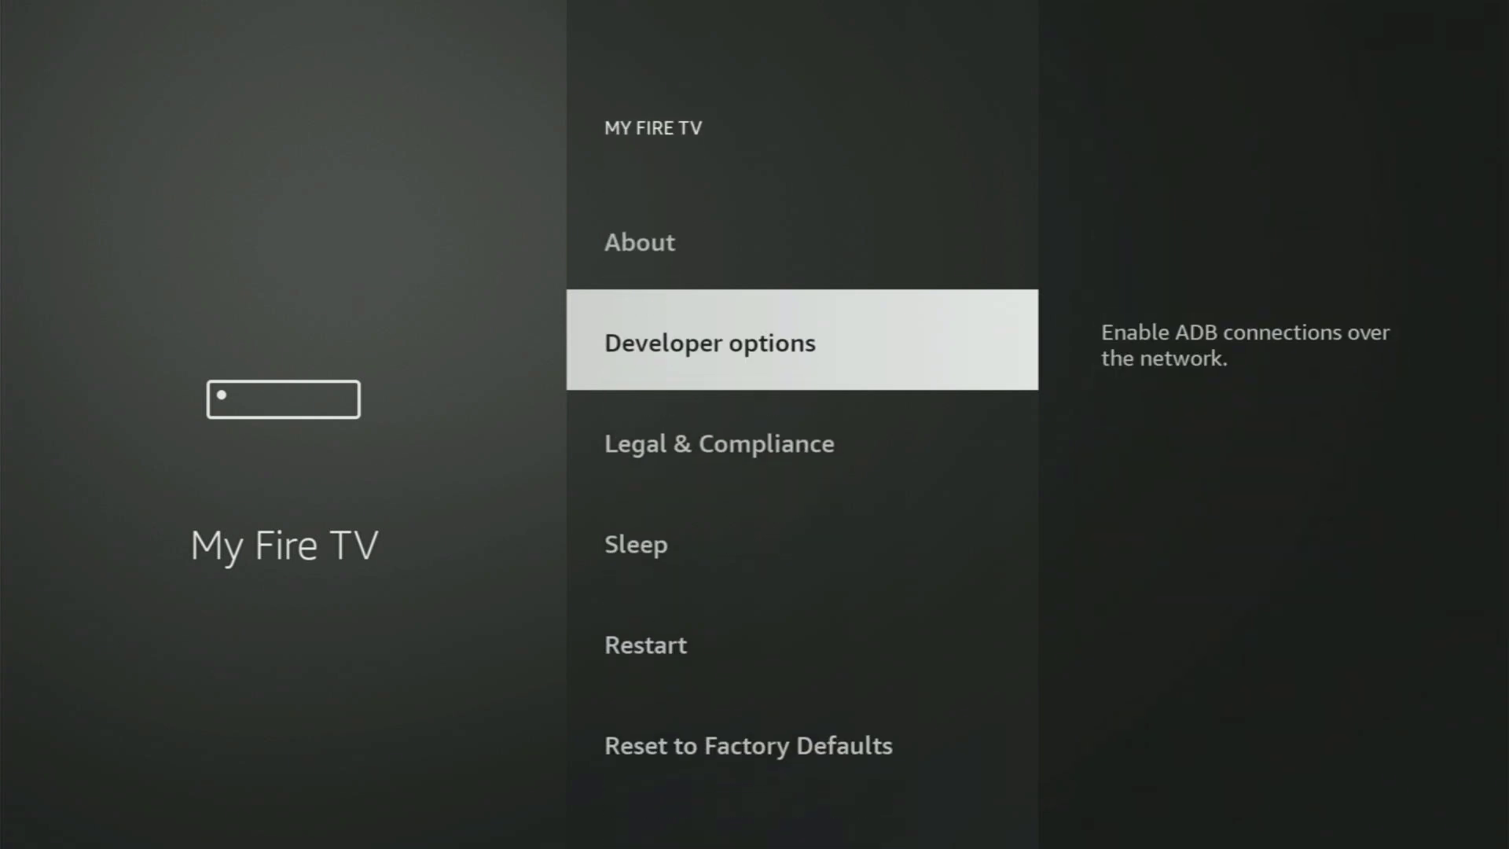
{"action": "key", "text": "Return"}
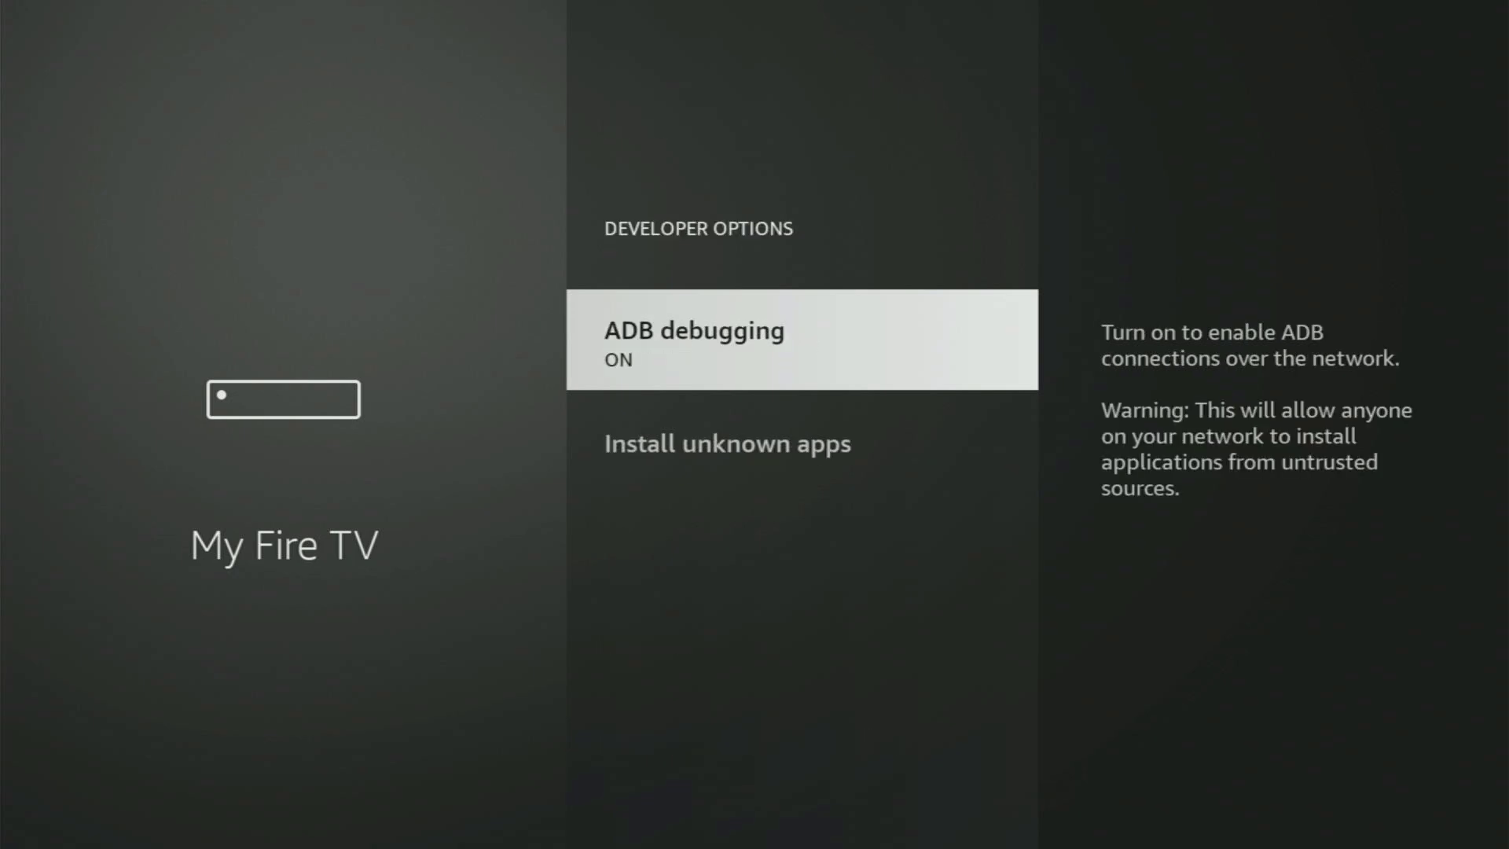
In Install unknown apps, keep Downloader ON and review SportzX, Blink Streamz, TvMob Pro and IPTV Smarters Pro.
{"action": "key", "text": "Down"}
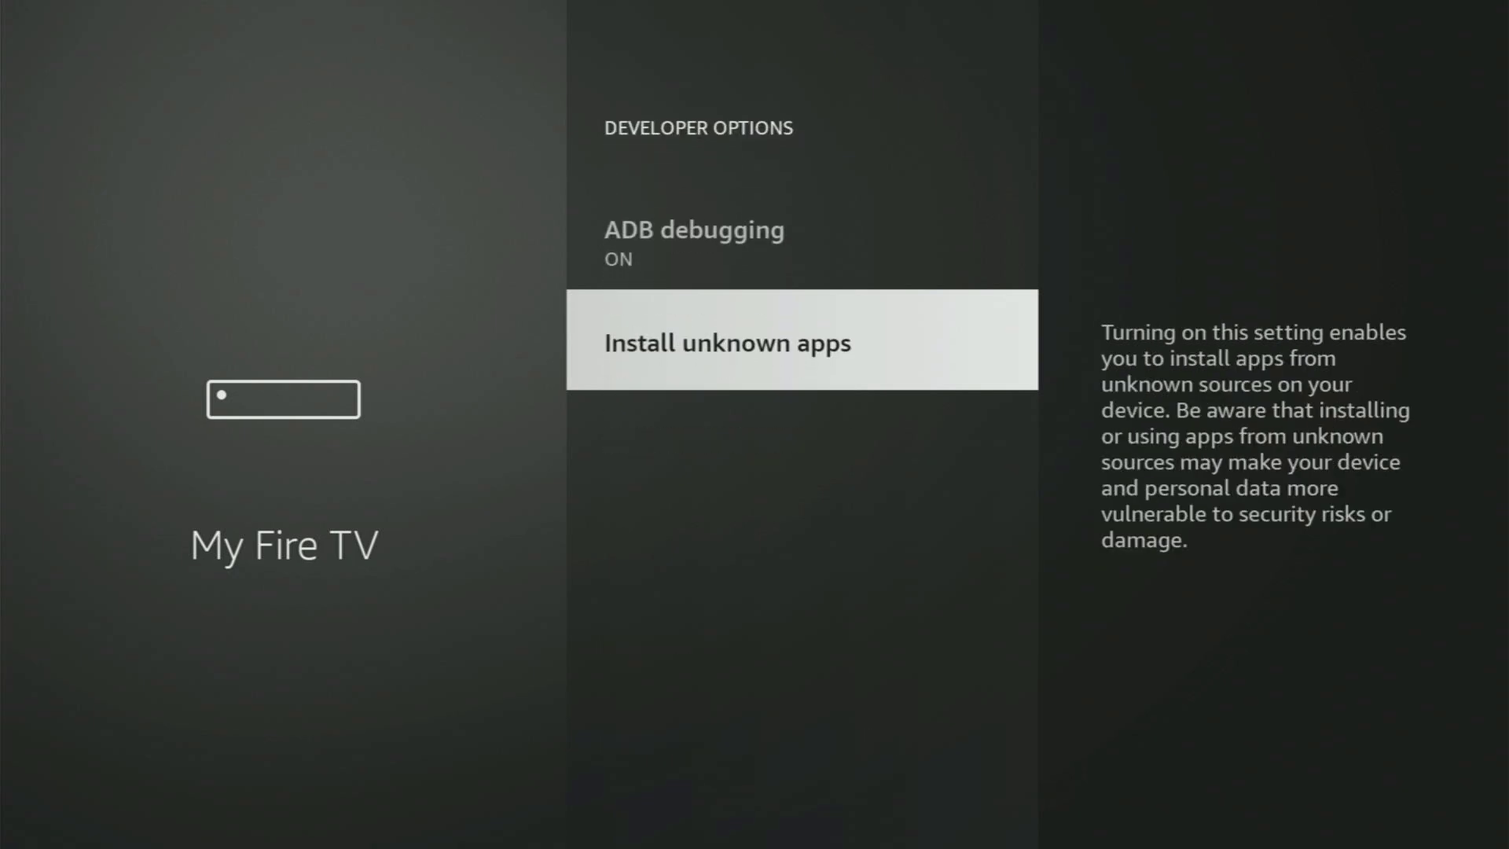
{"action": "key", "text": "Return"}
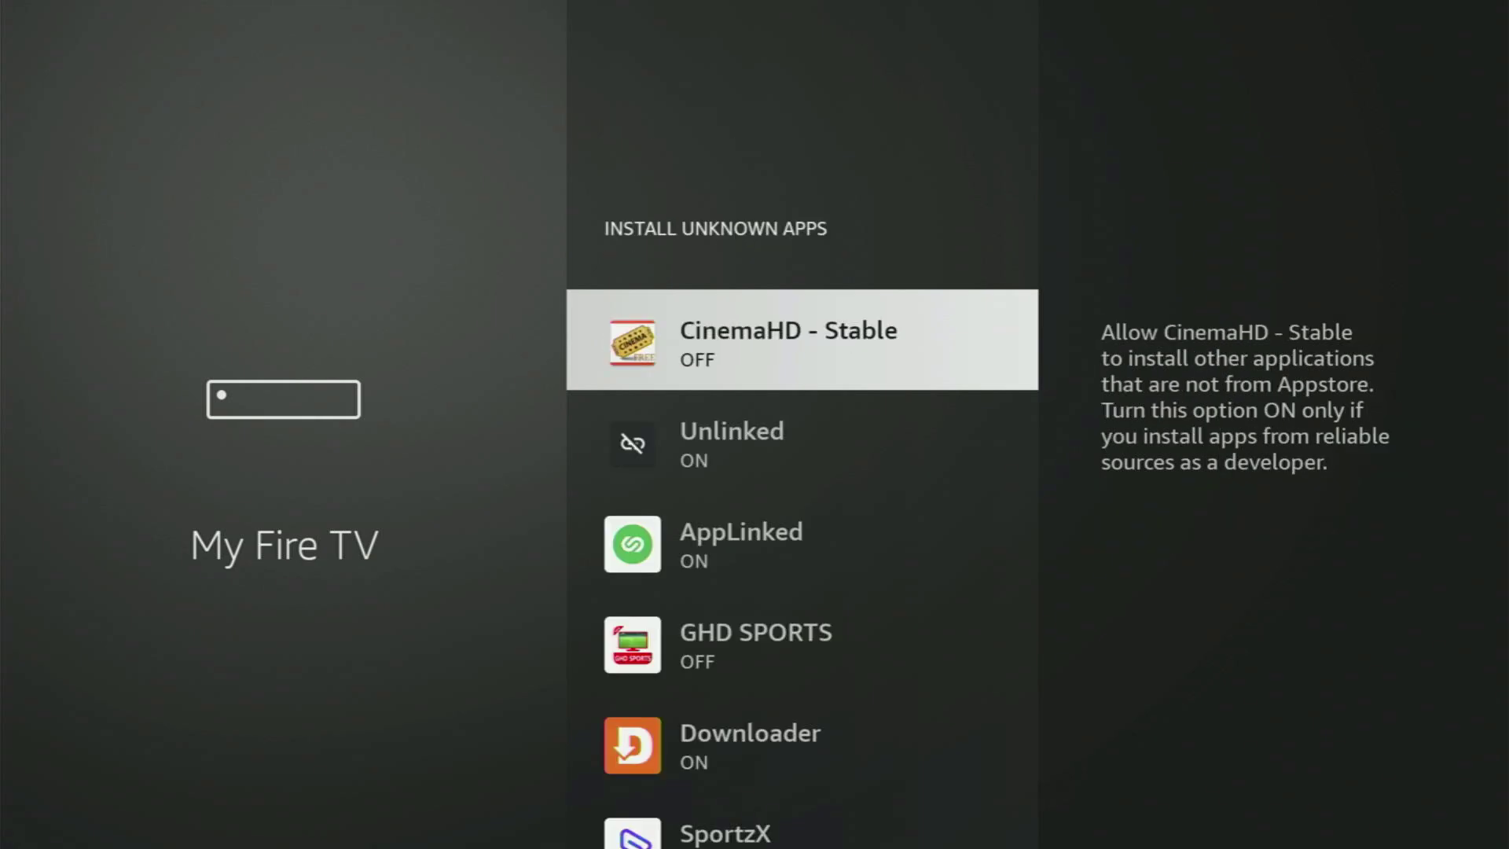
{"action": "key", "text": "Down"}
{"action": "key", "text": "Down"}
{"action": "key", "text": "Down"}
{"action": "key", "text": "Down"}
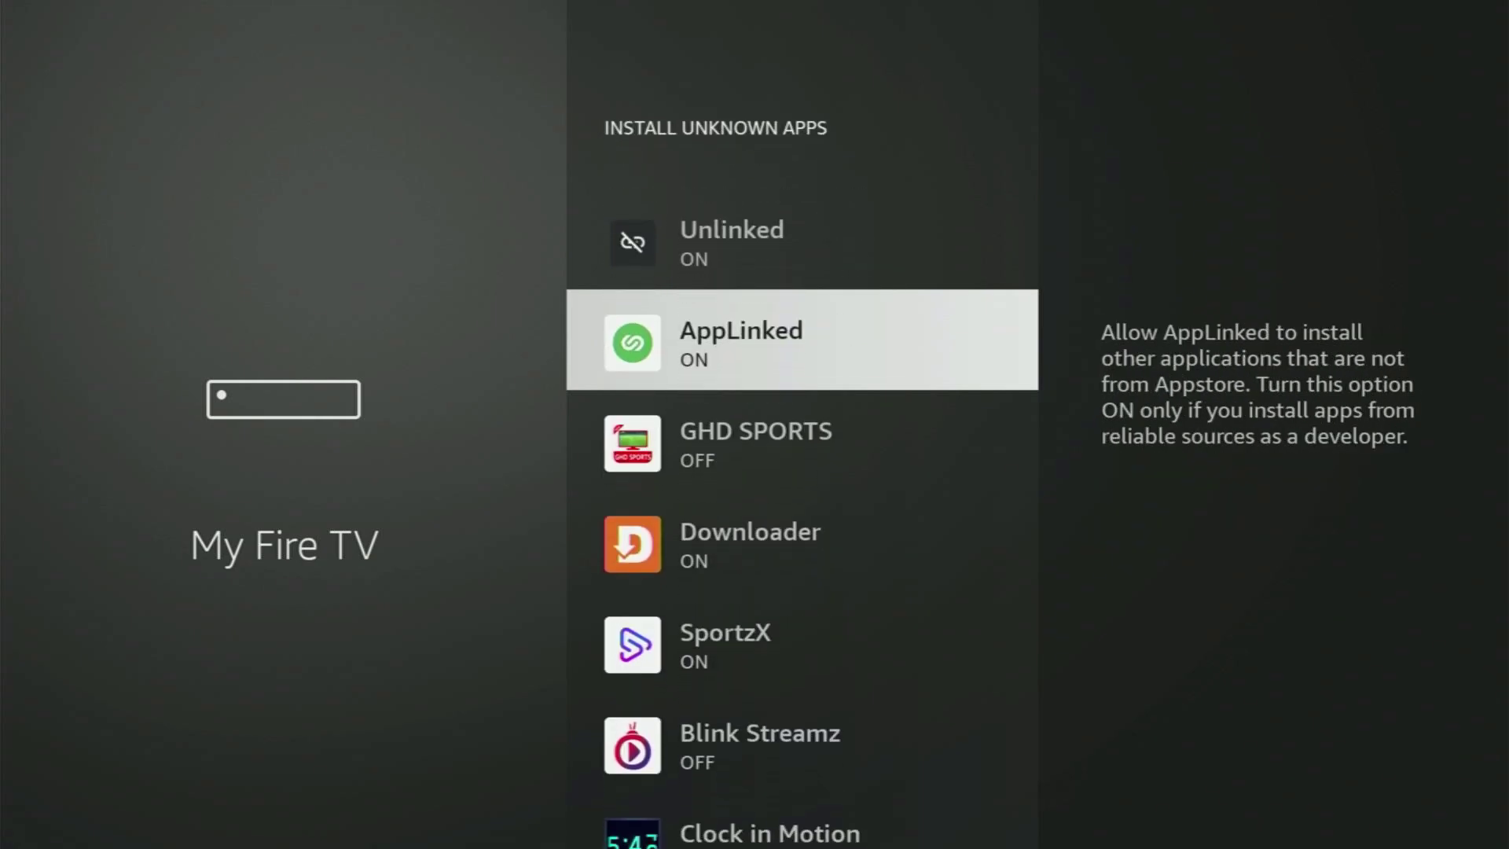
{"action": "key", "text": "Return"}
{"action": "key", "text": "Return"}
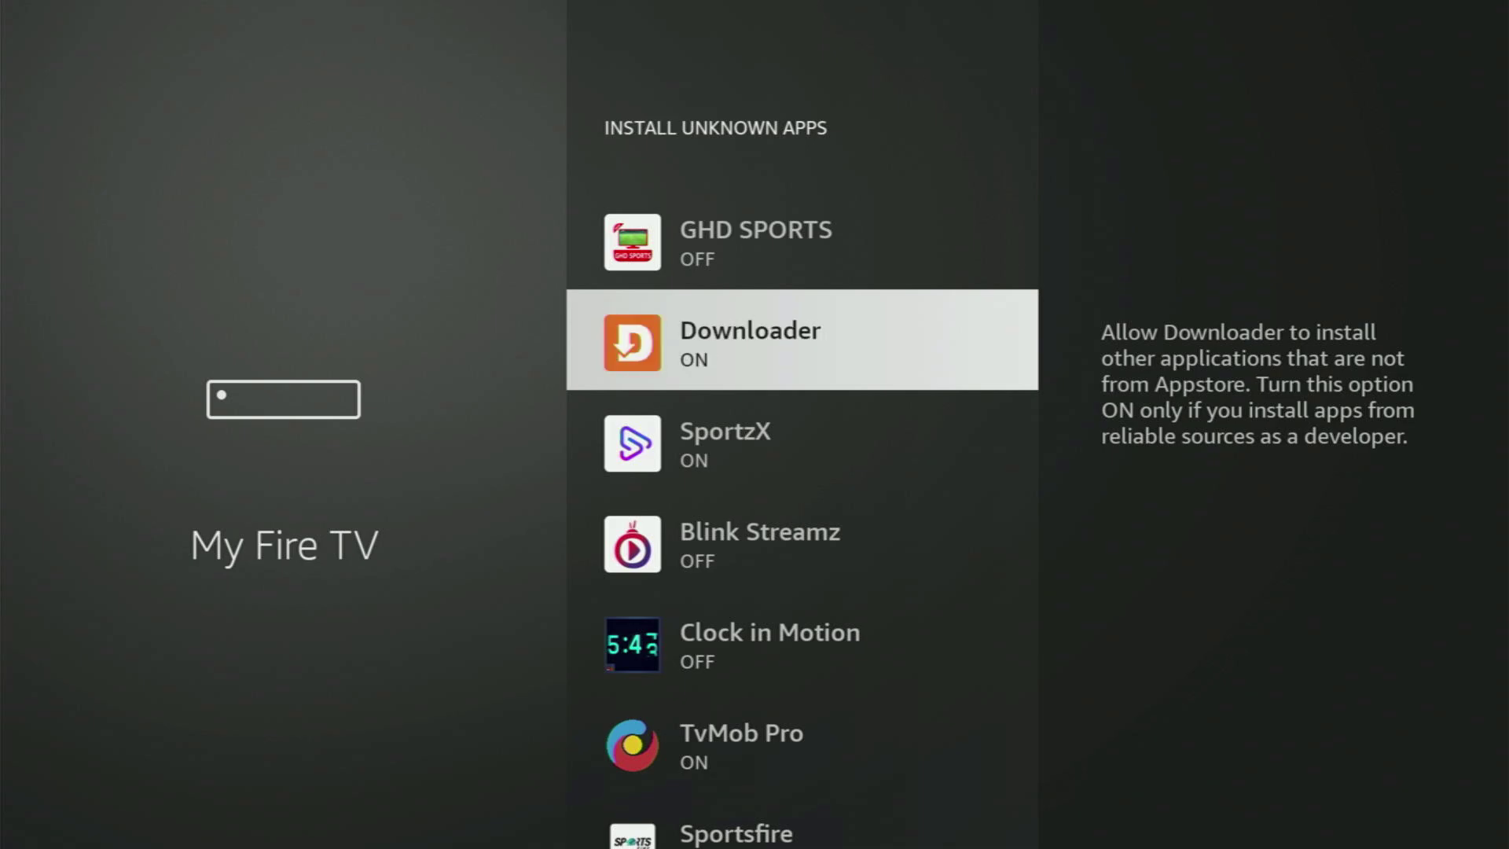
{"action": "key", "text": "Down"}
{"action": "key", "text": "Down"}
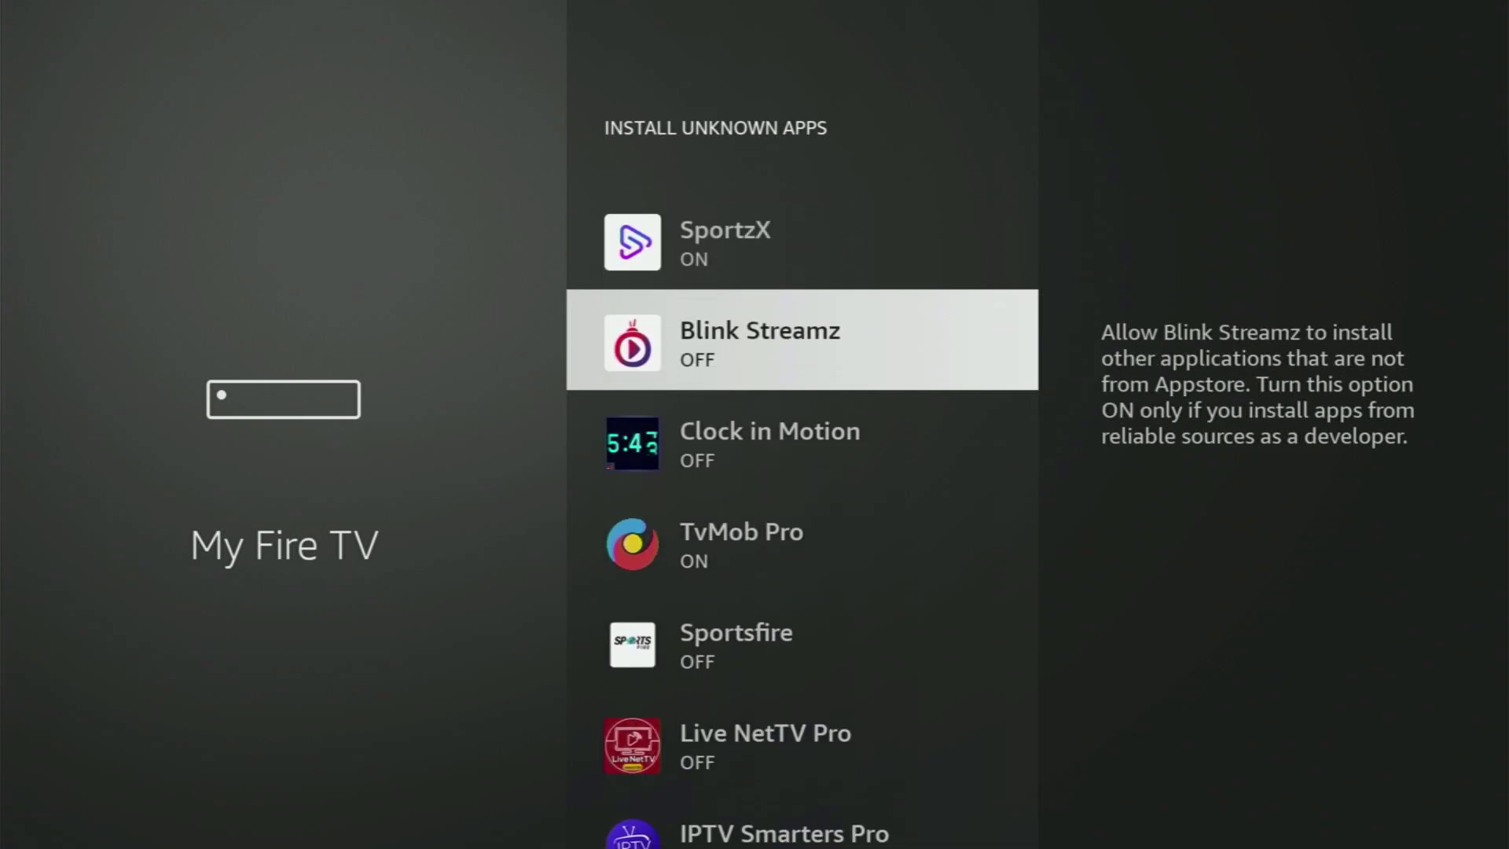
{"action": "key", "text": "Down"}
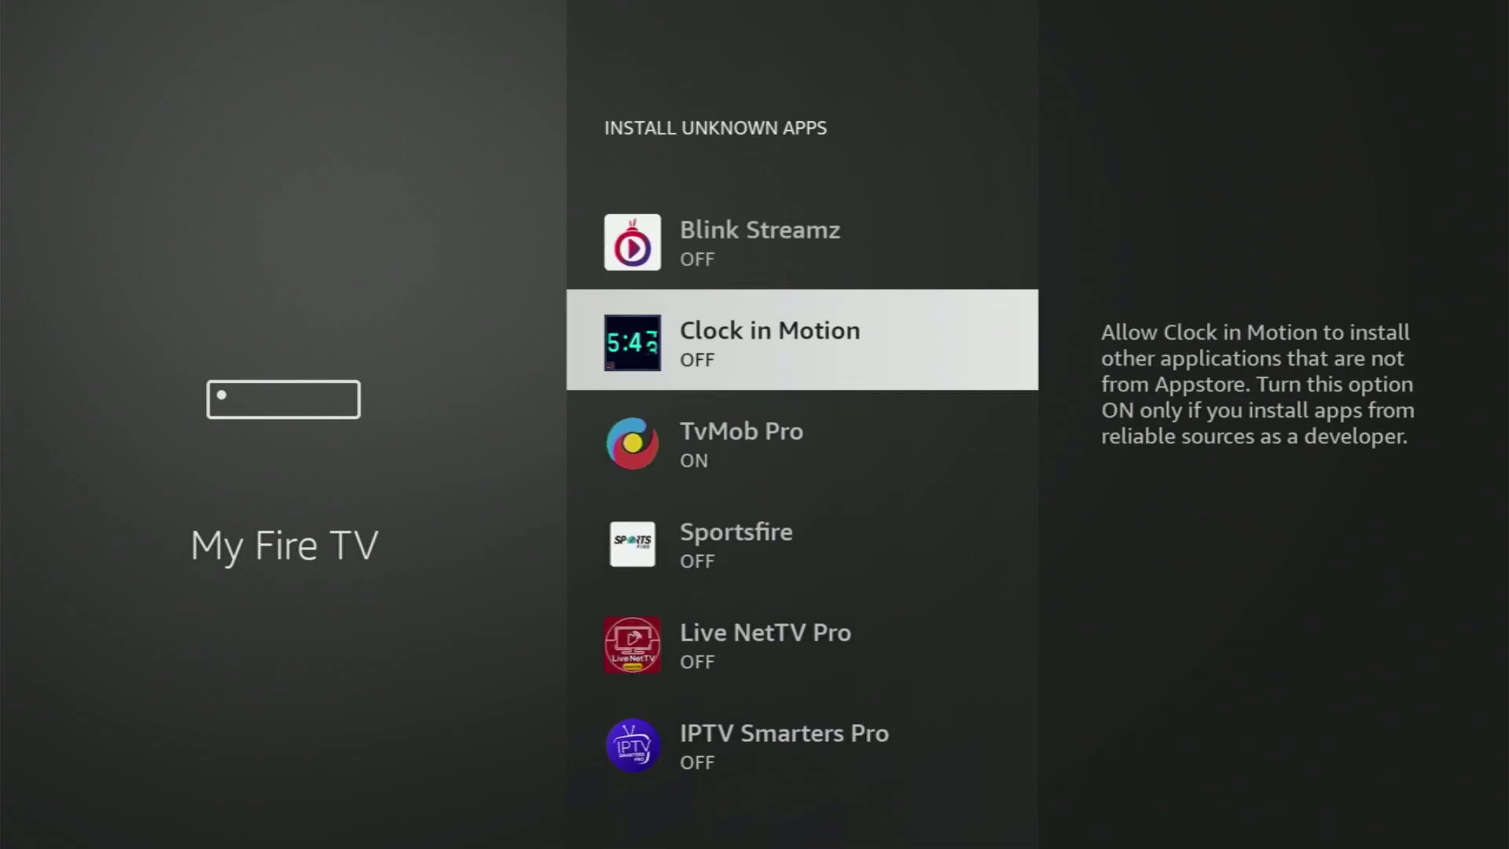
{"action": "key", "text": "Down"}
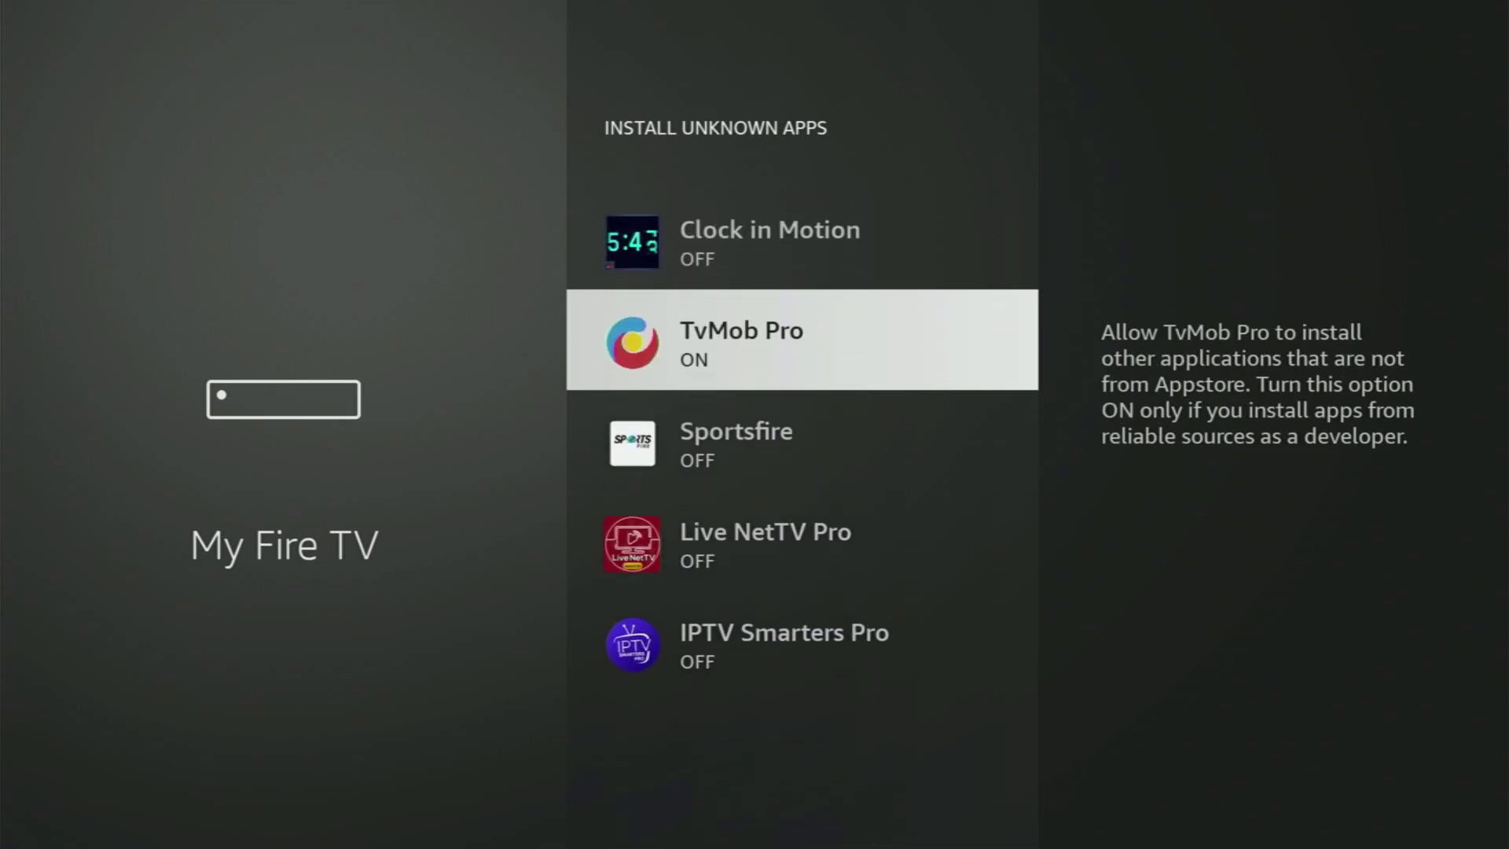
{"action": "key", "text": "Down"}
{"action": "key", "text": "Down"}
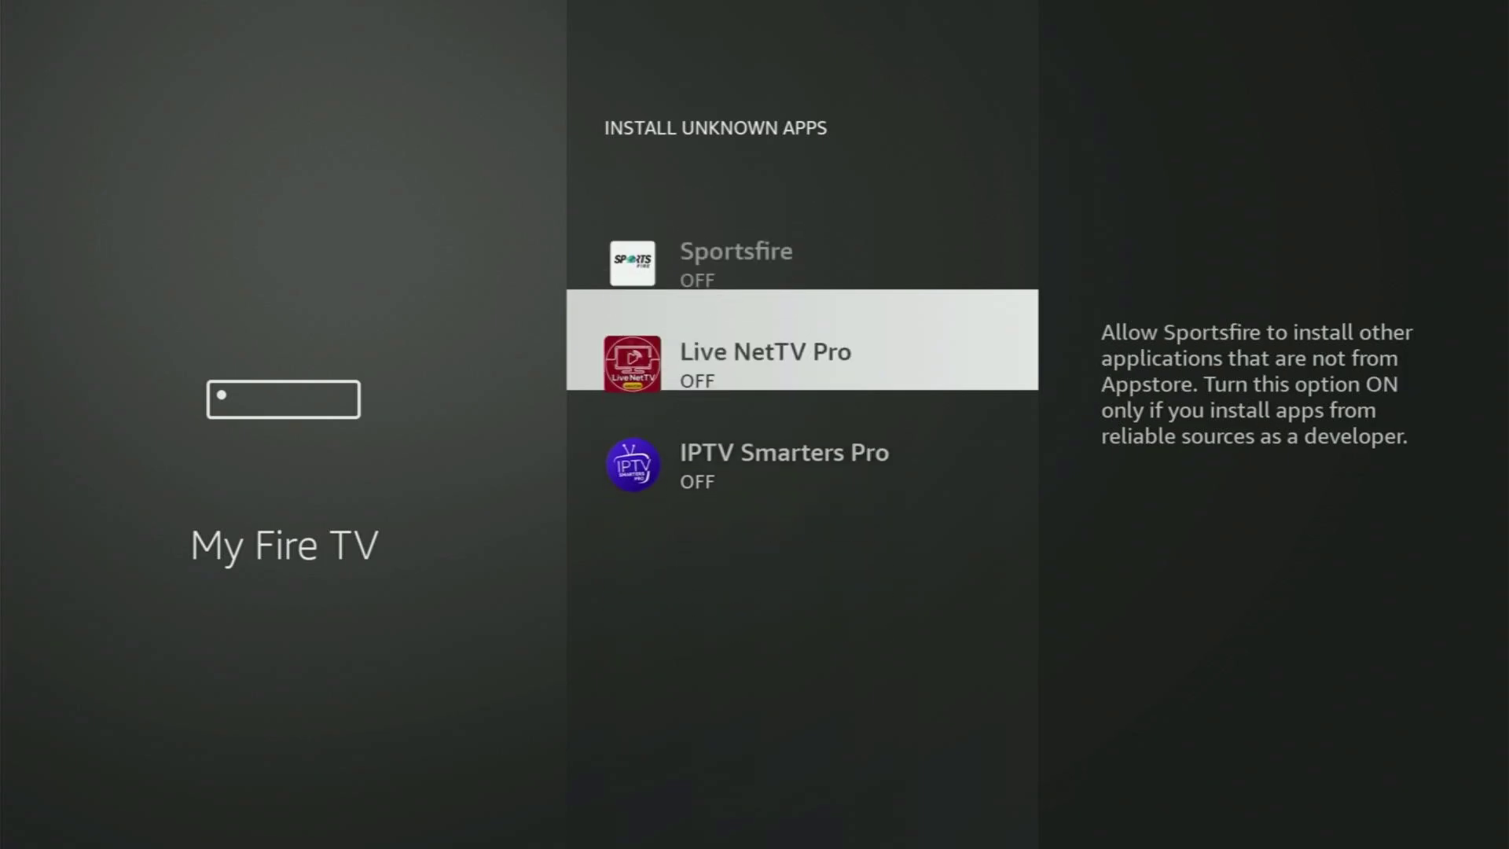
{"action": "key", "text": "Down"}
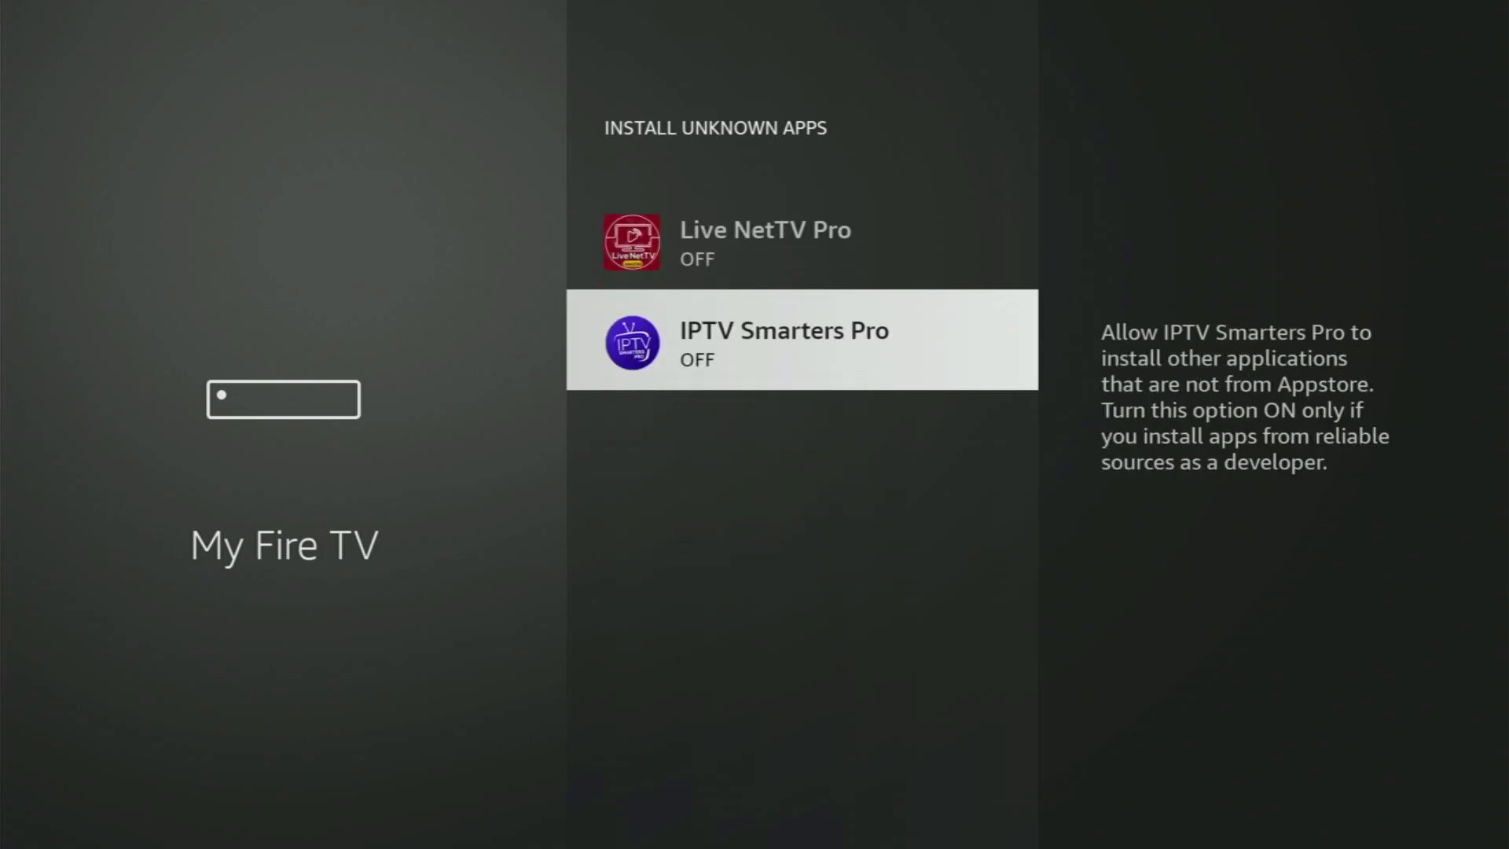
{"action": "key", "text": "Up"}
{"action": "key", "text": "Up"}
{"action": "key", "text": "Up"}
{"action": "key", "text": "Up"}
{"action": "key", "text": "Up"}
{"action": "key", "text": "Up"}
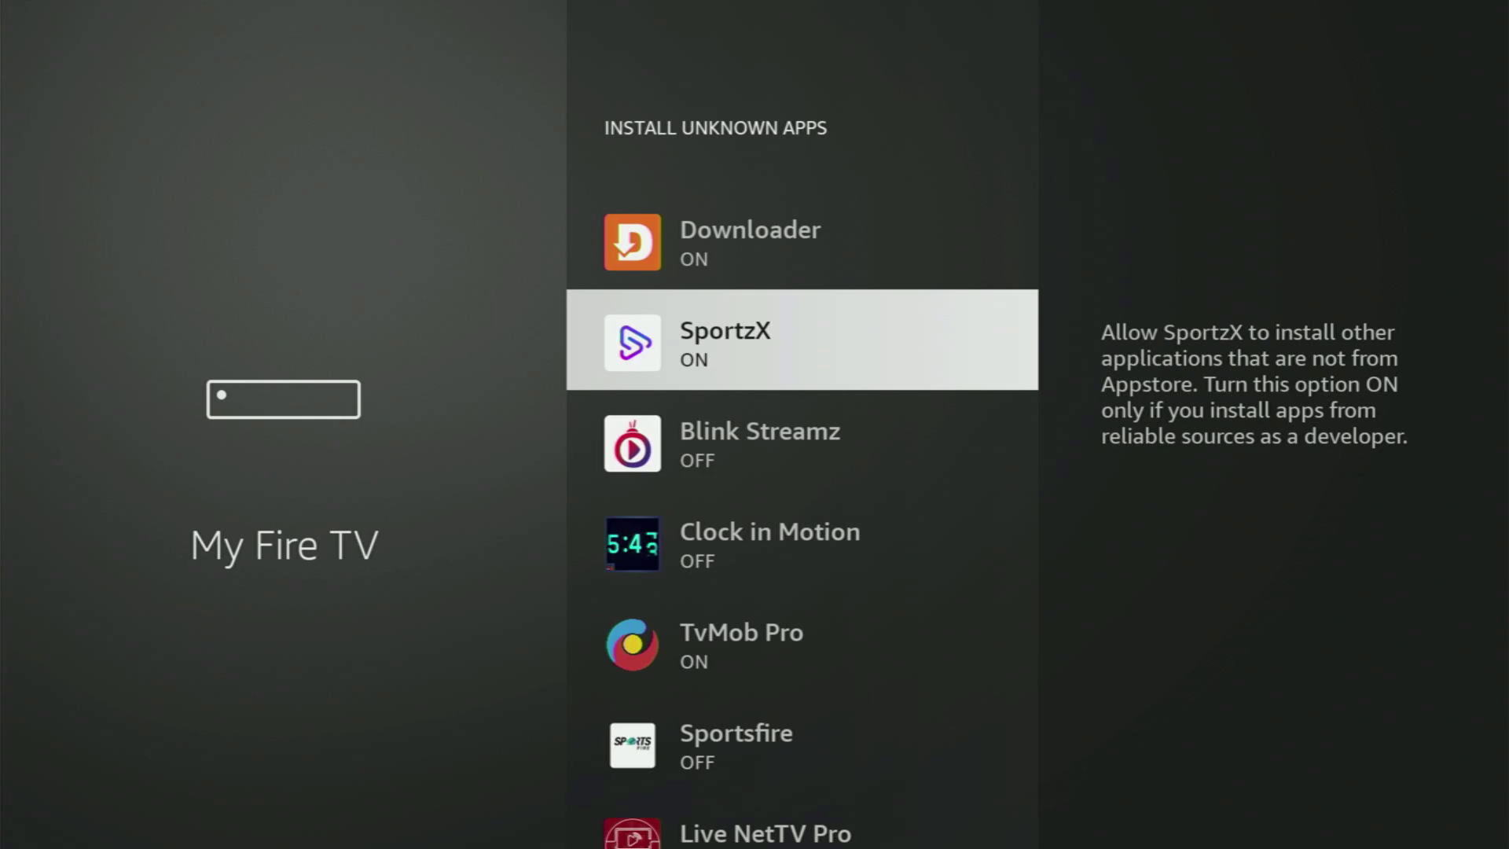
Return Home and open Your Apps & Channels.
{"action": "key", "text": "Home"}
{"action": "key", "text": "Right"}
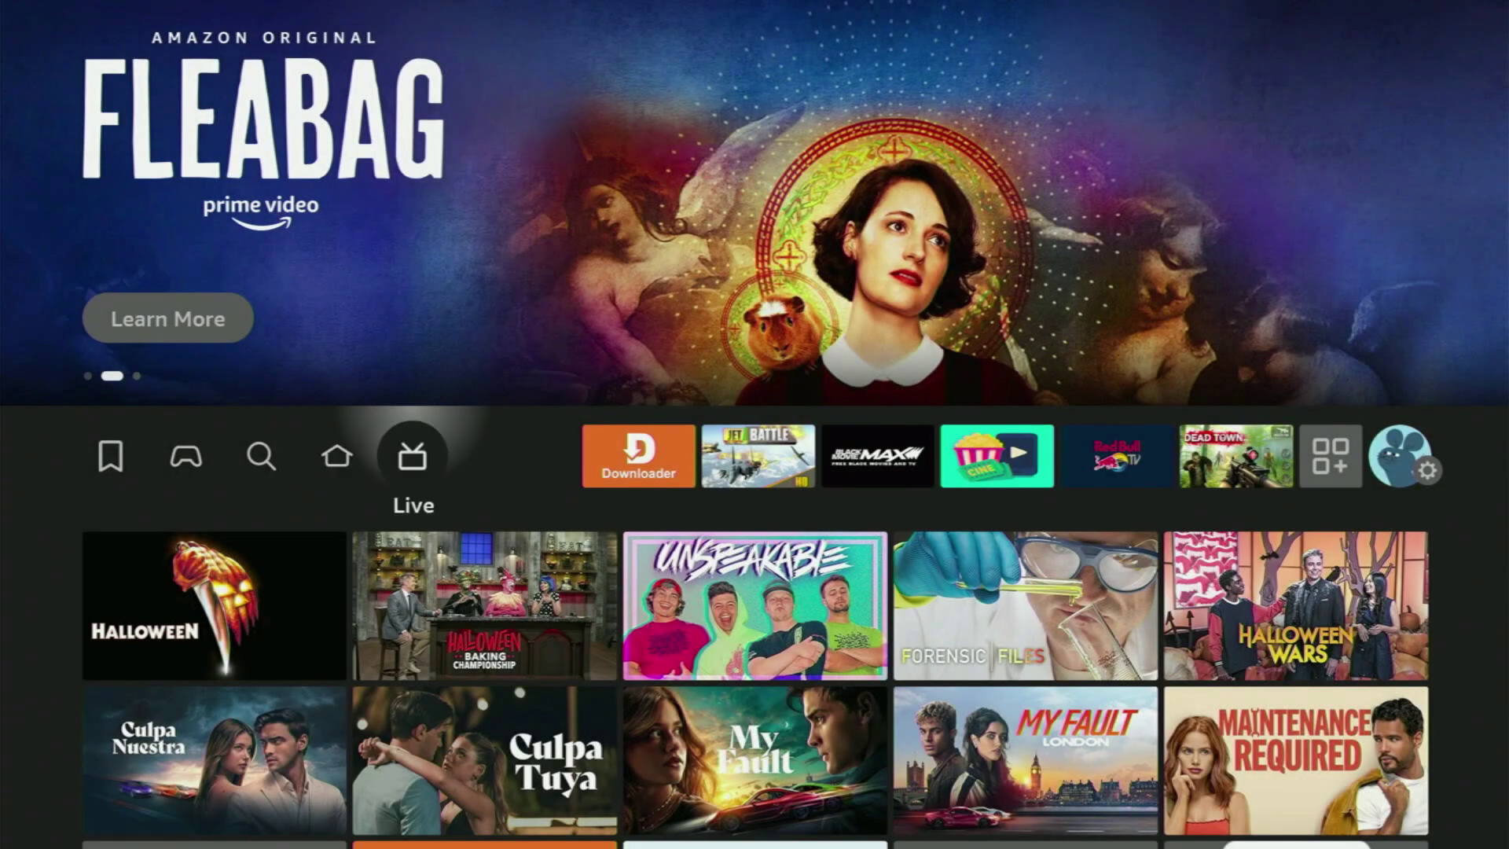
{"action": "key", "text": "Right"}
{"action": "key", "text": "Right"}
{"action": "key", "text": "Right"}
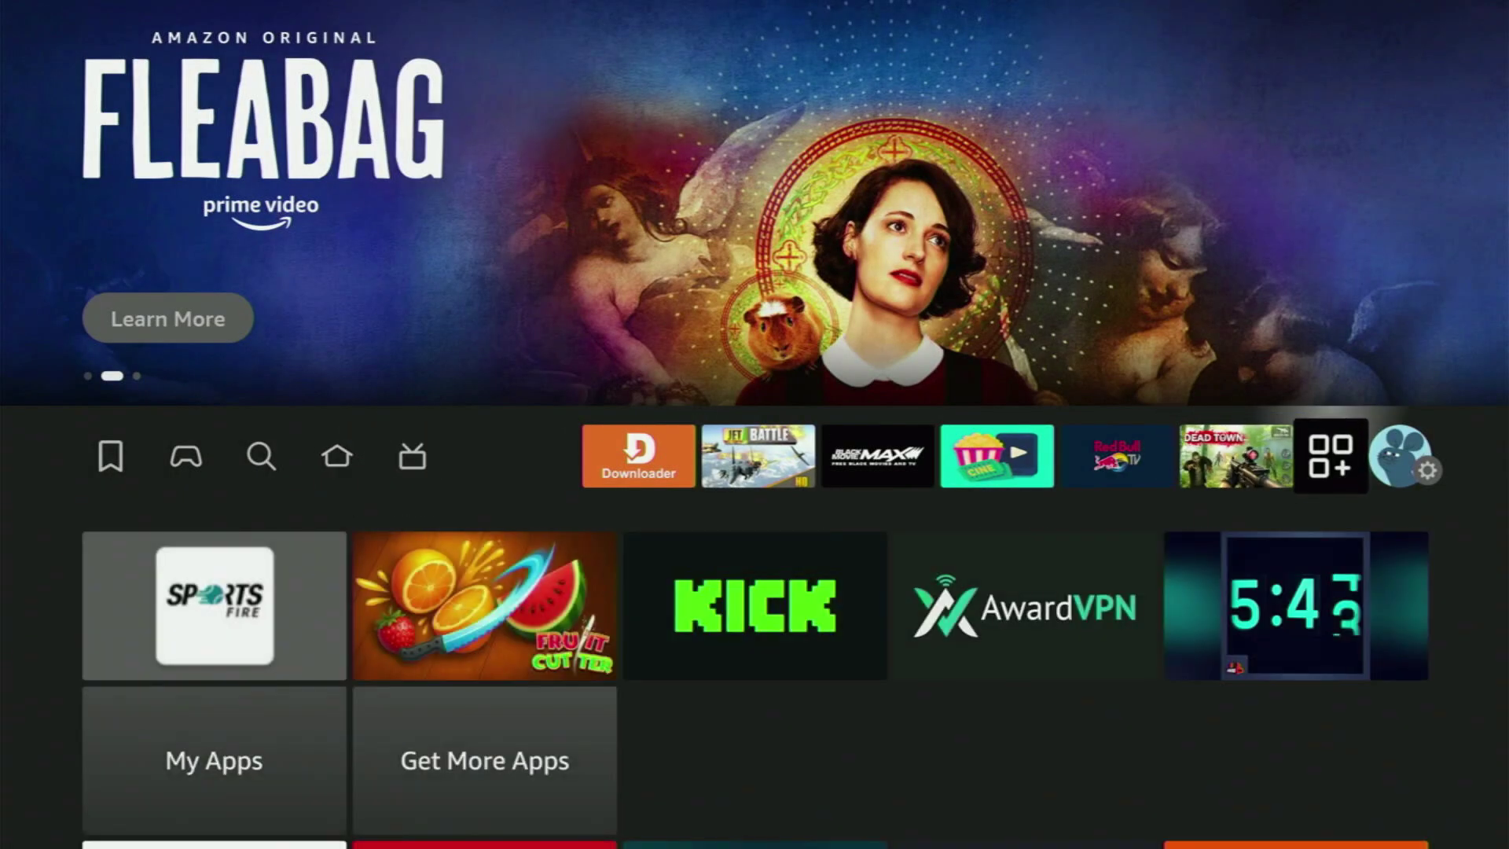
{"action": "key", "text": "Return"}
Find the NordVPN tile next to Snake Run Race and launch it.
{"action": "key", "text": "Down"}
{"action": "key", "text": "Right"}
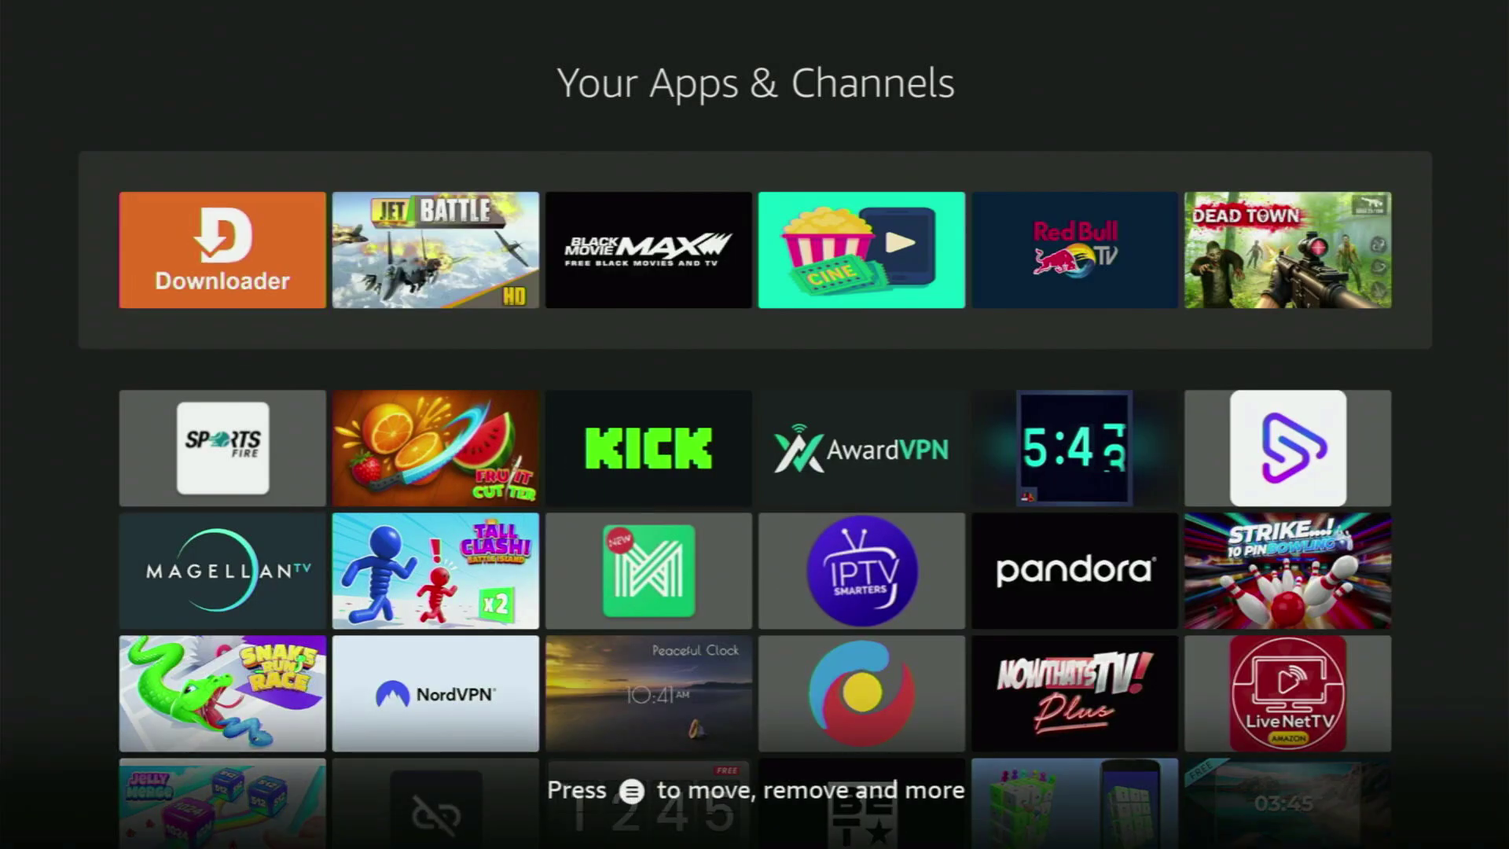
{"action": "key", "text": "Up"}
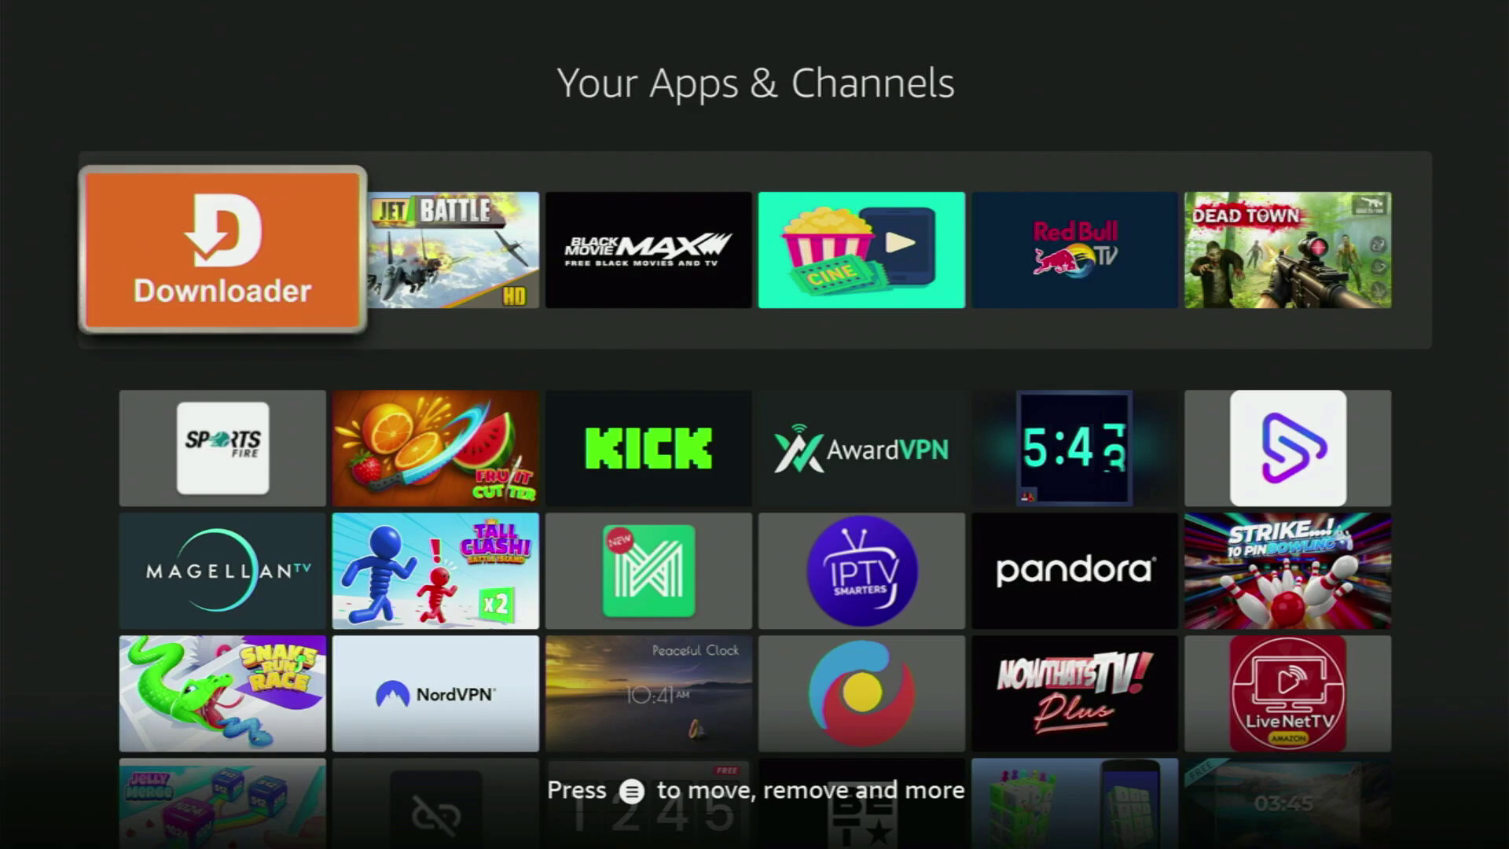
{"action": "key", "text": "Down"}
{"action": "key", "text": "Down"}
{"action": "key", "text": "Down"}
{"action": "key", "text": "Down"}
{"action": "key", "text": "Up"}
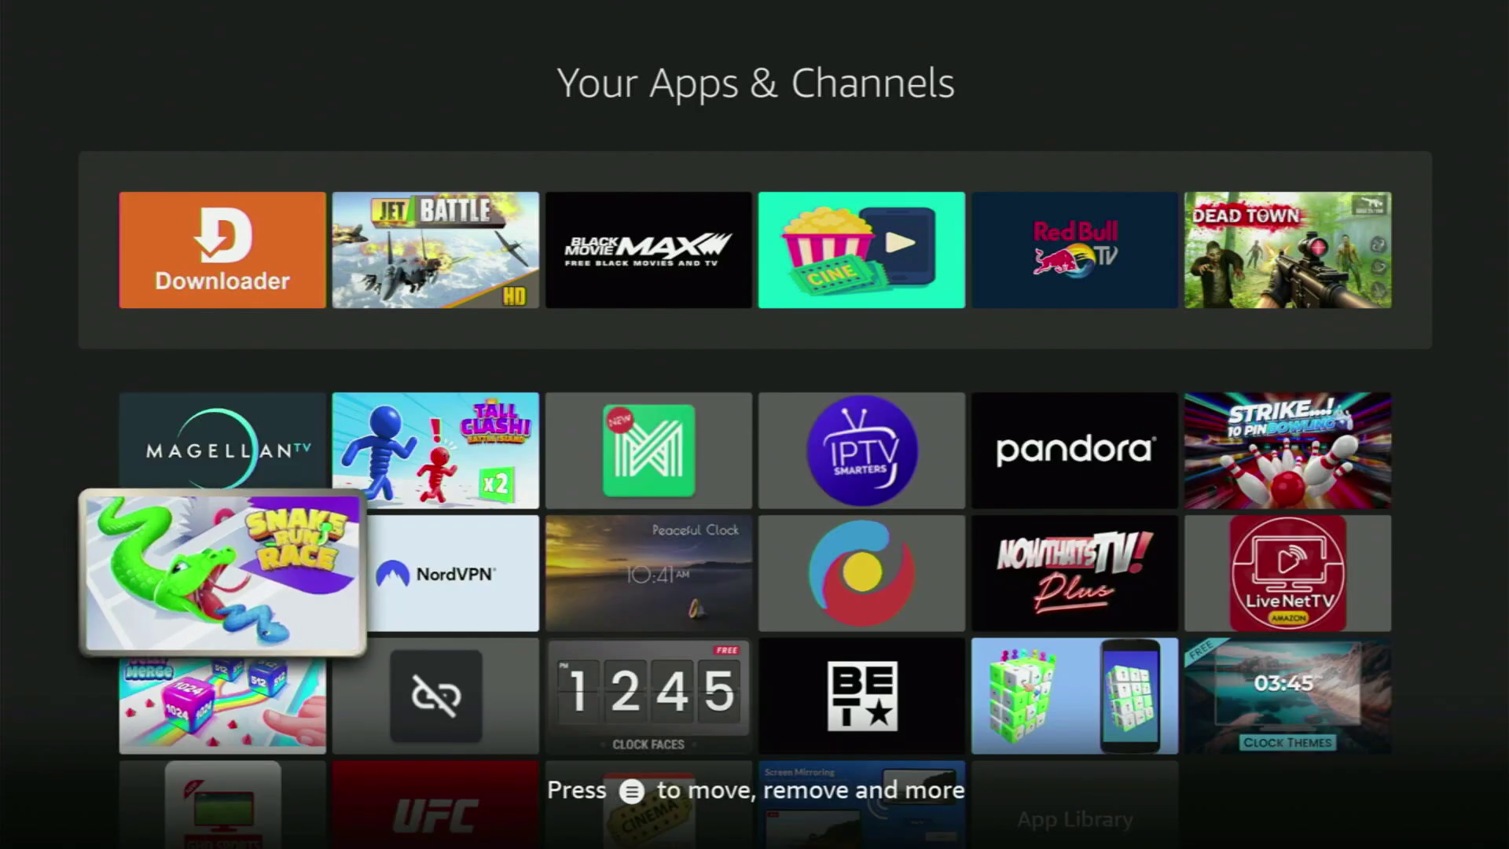
{"action": "key", "text": "Right"}
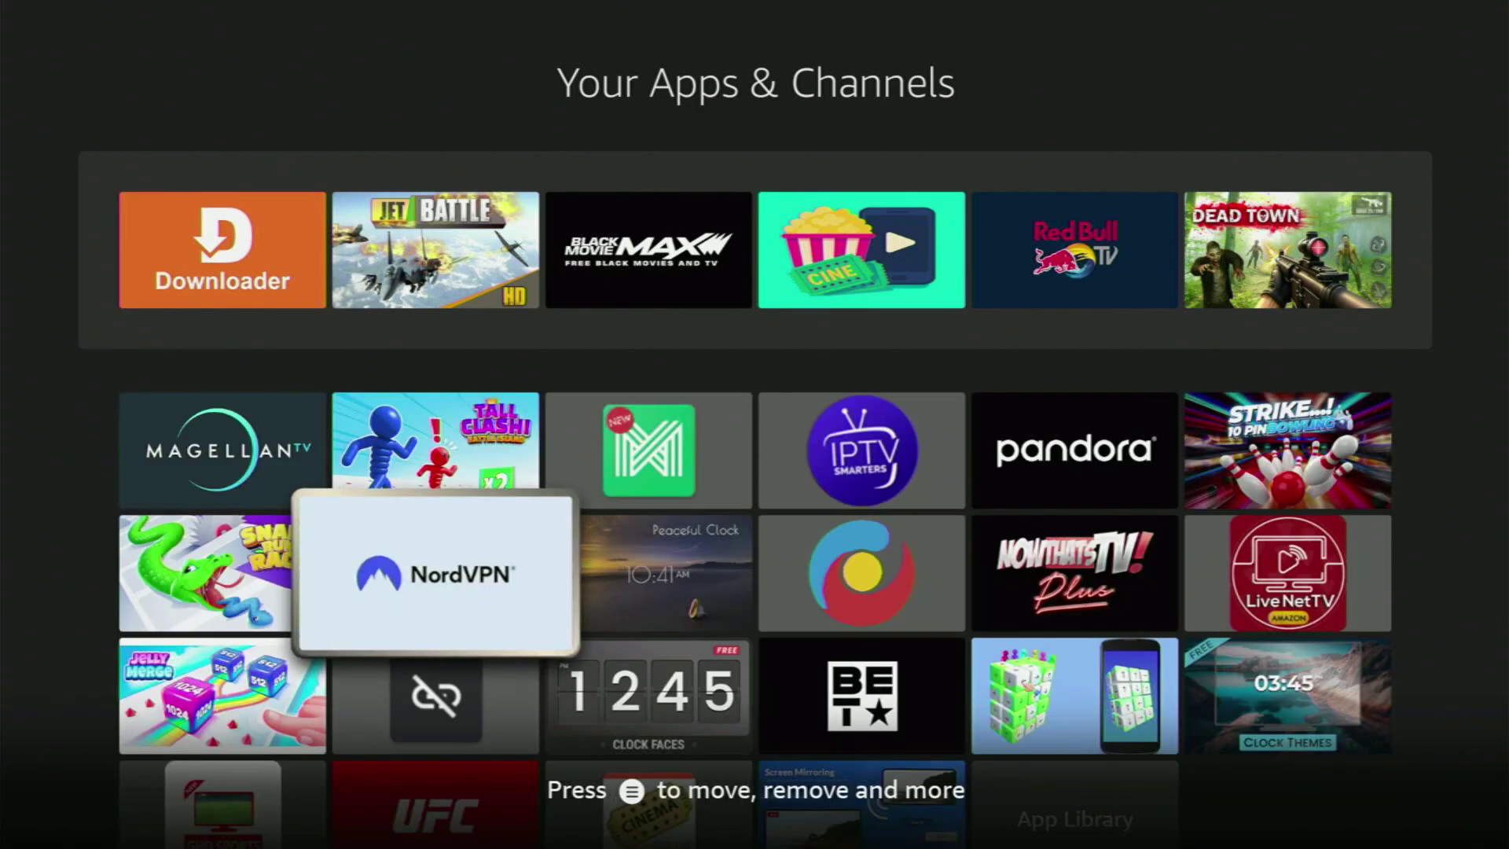
{"action": "key", "text": "Return"}
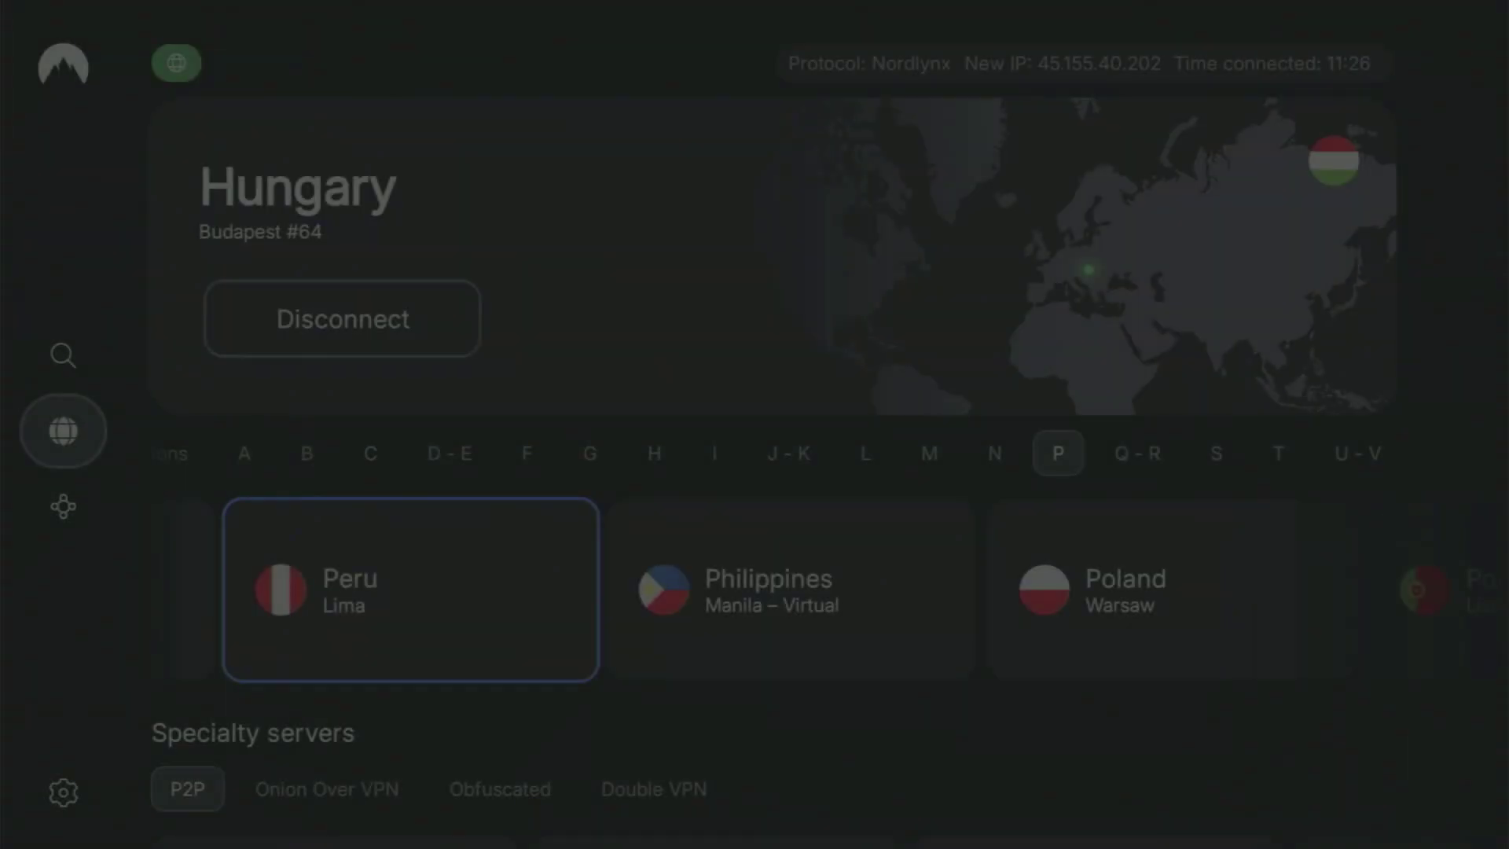
Browse the P, Q–R and S countries from Poland and Portugal to Slovakia.
{"action": "key", "text": "Right"}
{"action": "key", "text": "Right"}
{"action": "key", "text": "Right"}
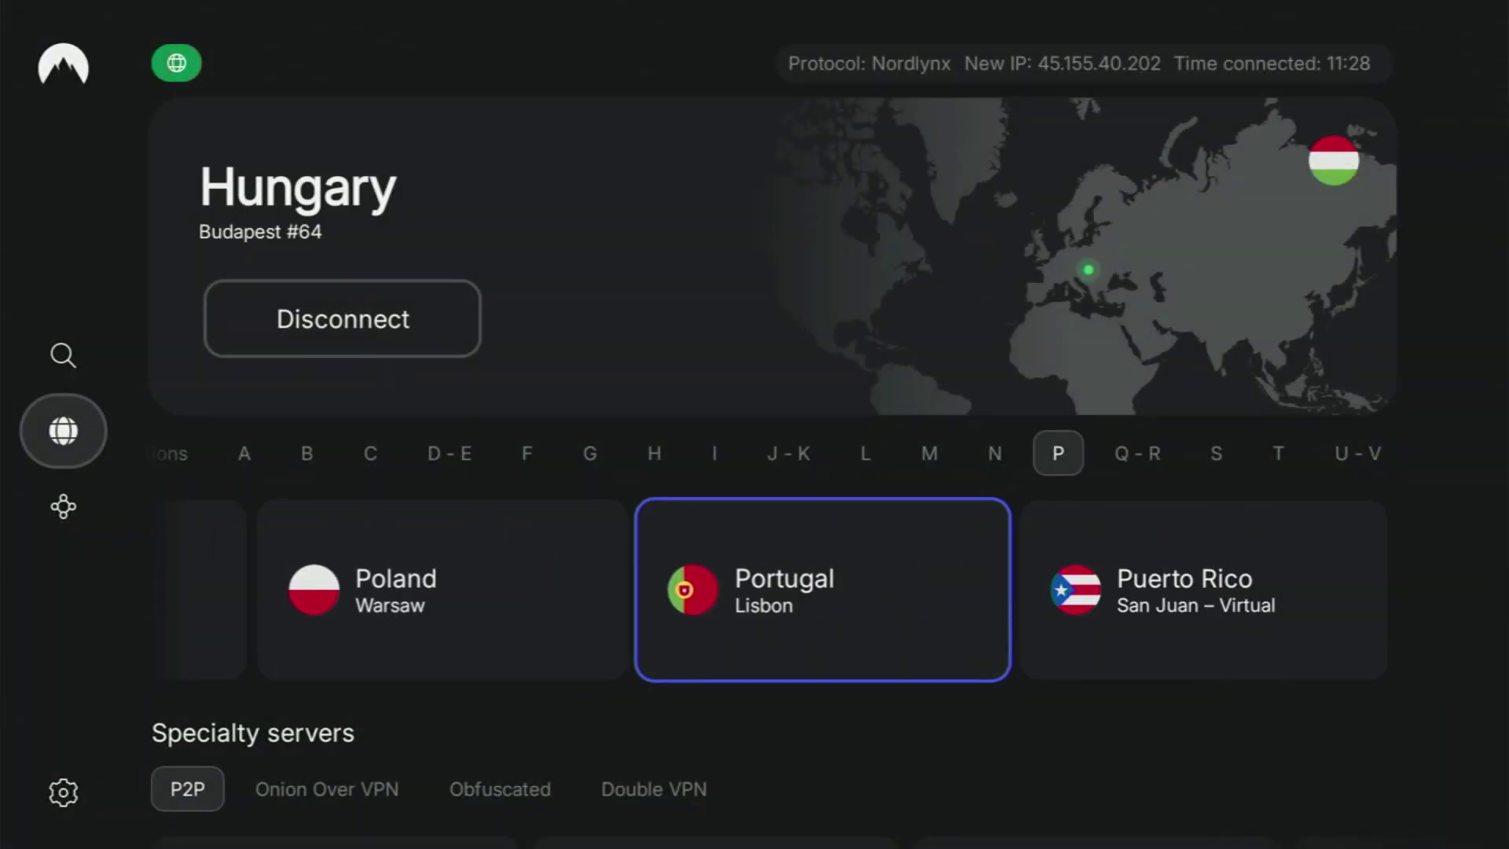
{"action": "key", "text": "Up"}
{"action": "key", "text": "Right"}
{"action": "key", "text": "Down"}
{"action": "key", "text": "Right"}
{"action": "key", "text": "Right"}
{"action": "key", "text": "Up"}
{"action": "key", "text": "Right"}
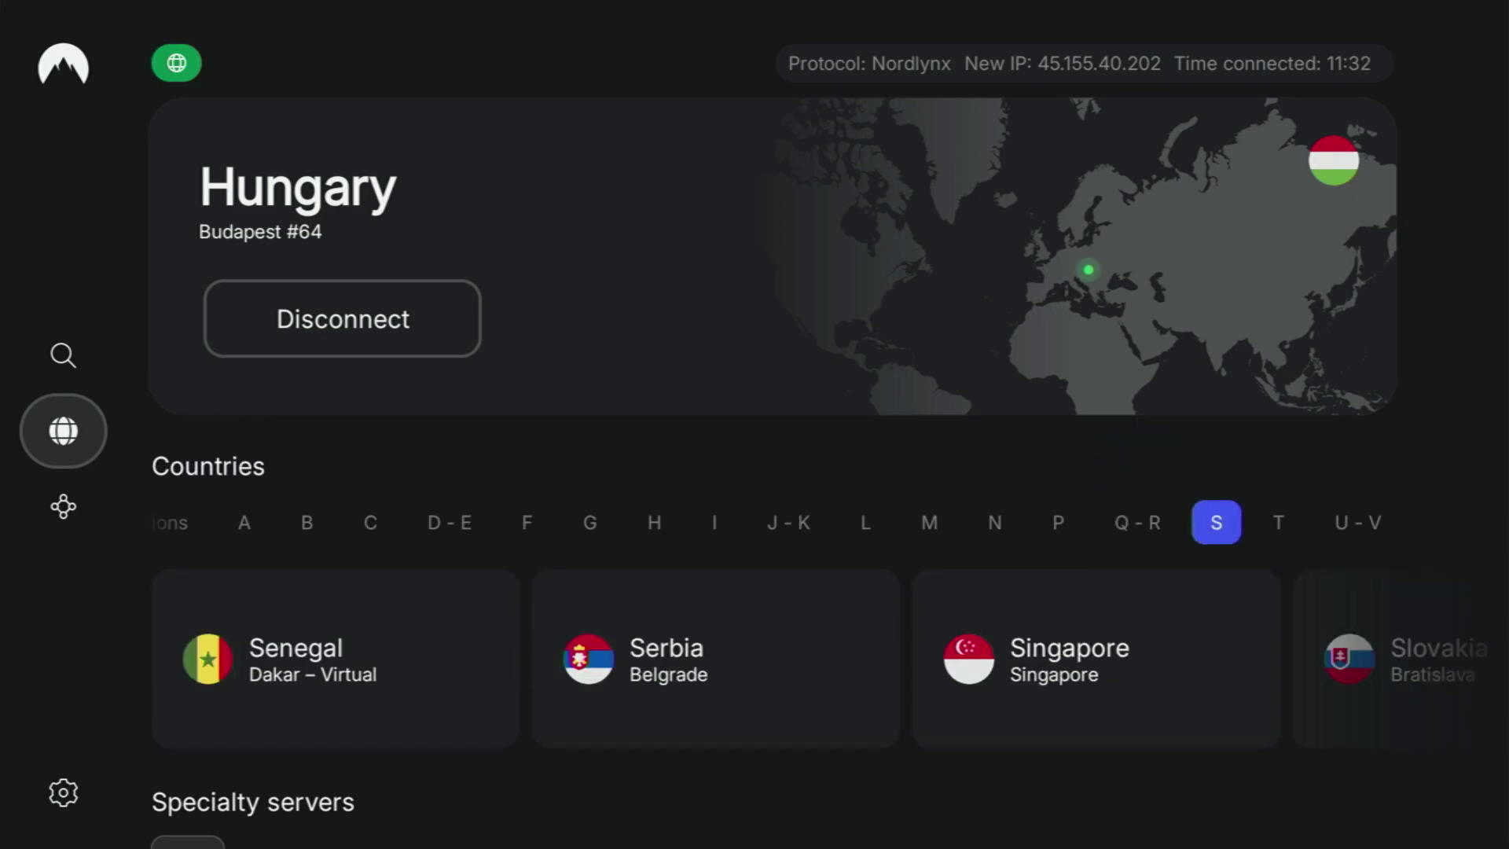
{"action": "key", "text": "Down"}
{"action": "key", "text": "Right"}
{"action": "key", "text": "Right"}
{"action": "key", "text": "Right"}
{"action": "key", "text": "Right"}
{"action": "key", "text": "Right"}
{"action": "key", "text": "Right"}
{"action": "key", "text": "Right"}
{"action": "key", "text": "Right"}
{"action": "key", "text": "Right"}
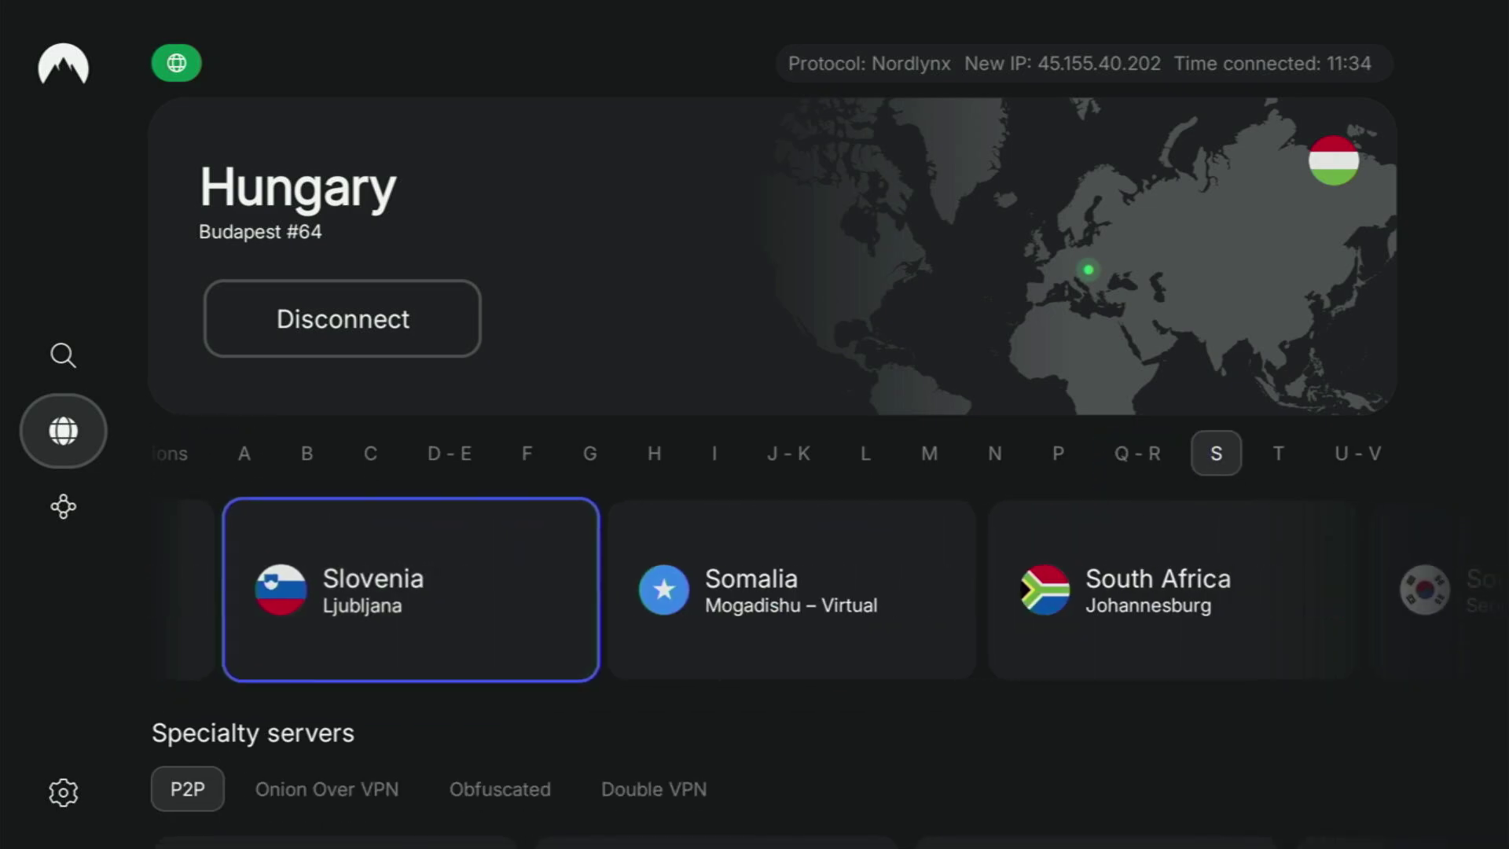
Browse on through Switzerland, Taiwan, Tunisia, Turkey, Ukraine and United Arab Emirates.
{"action": "key", "text": "Right"}
{"action": "key", "text": "Right"}
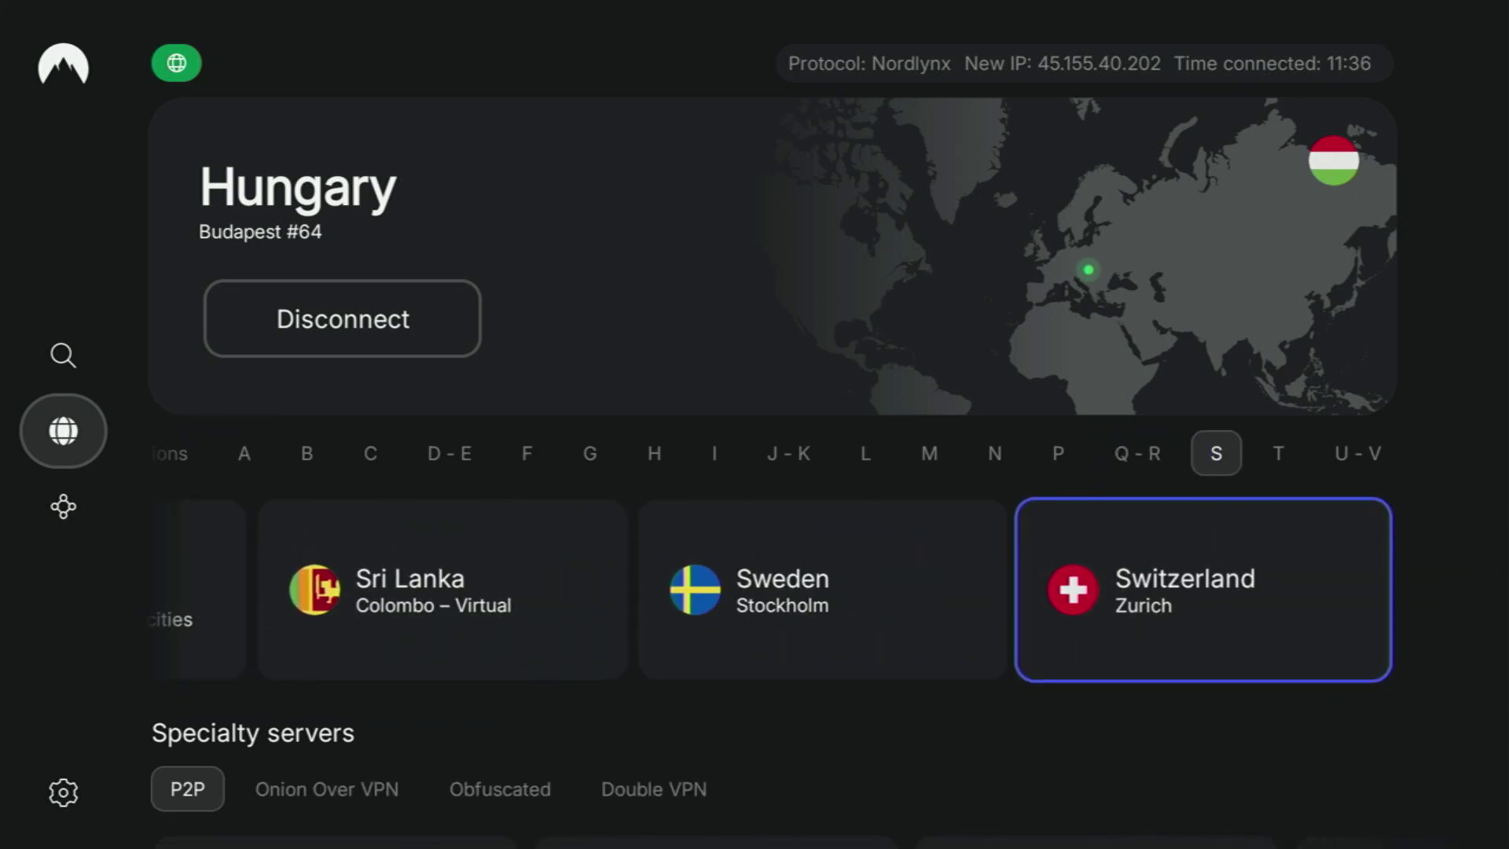
{"action": "key", "text": "Up"}
{"action": "key", "text": "Right"}
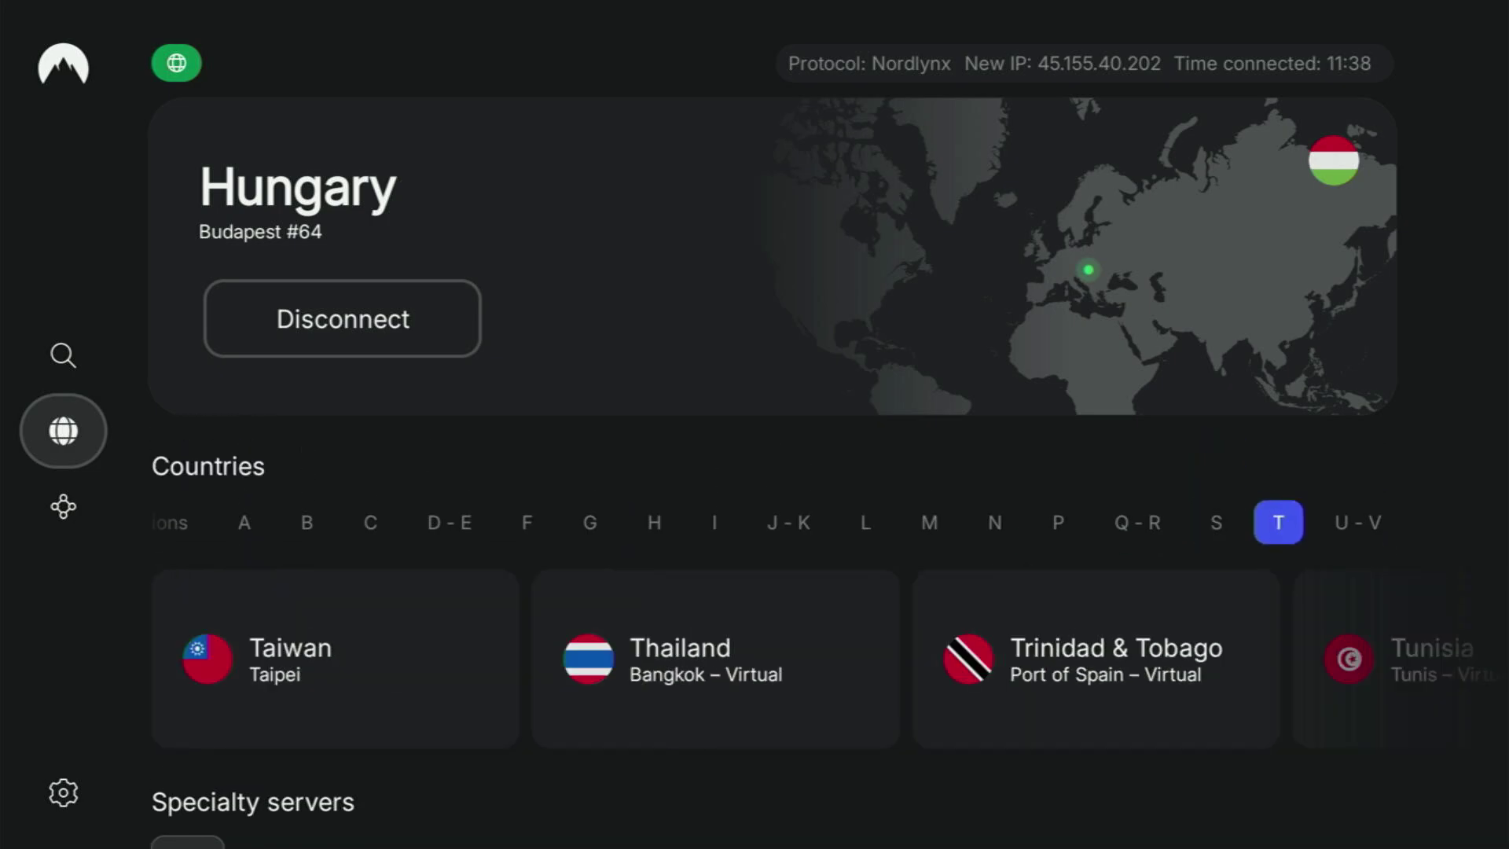
{"action": "key", "text": "Down"}
{"action": "key", "text": "Right"}
{"action": "key", "text": "Right"}
{"action": "key", "text": "Right"}
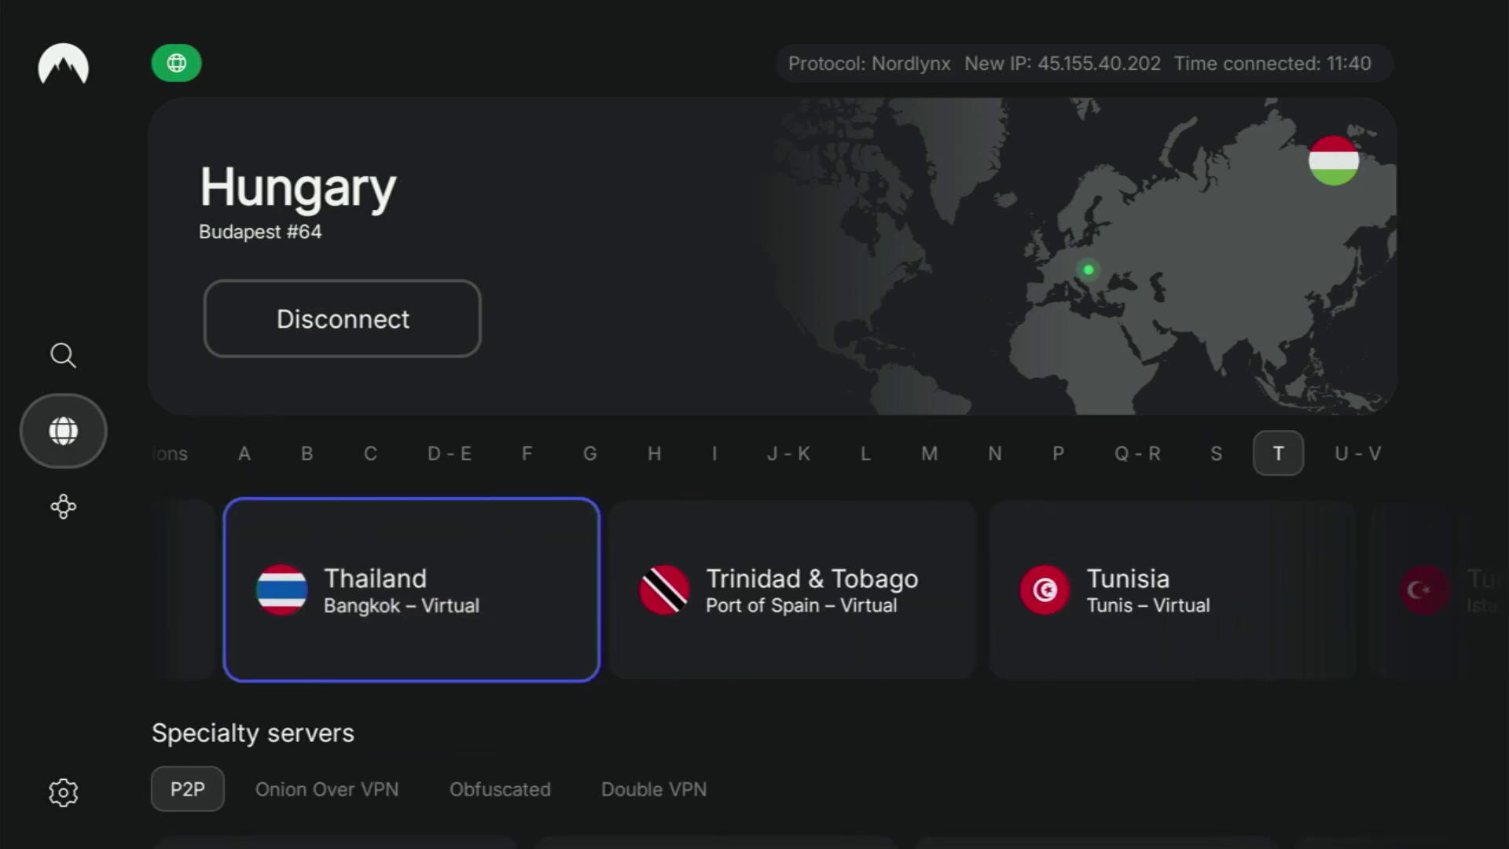
{"action": "key", "text": "Right"}
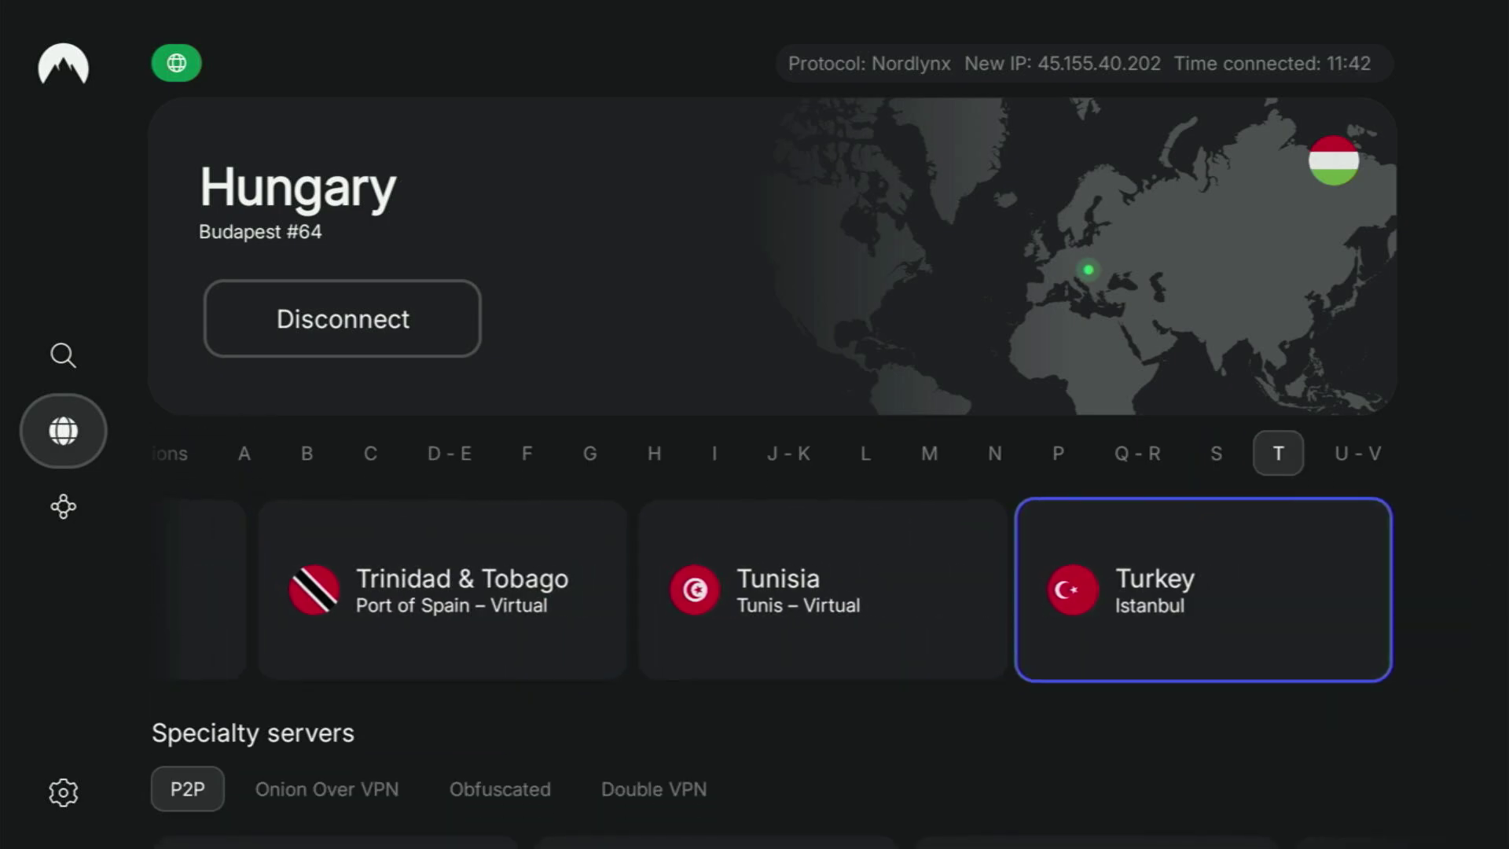
{"action": "key", "text": "Up"}
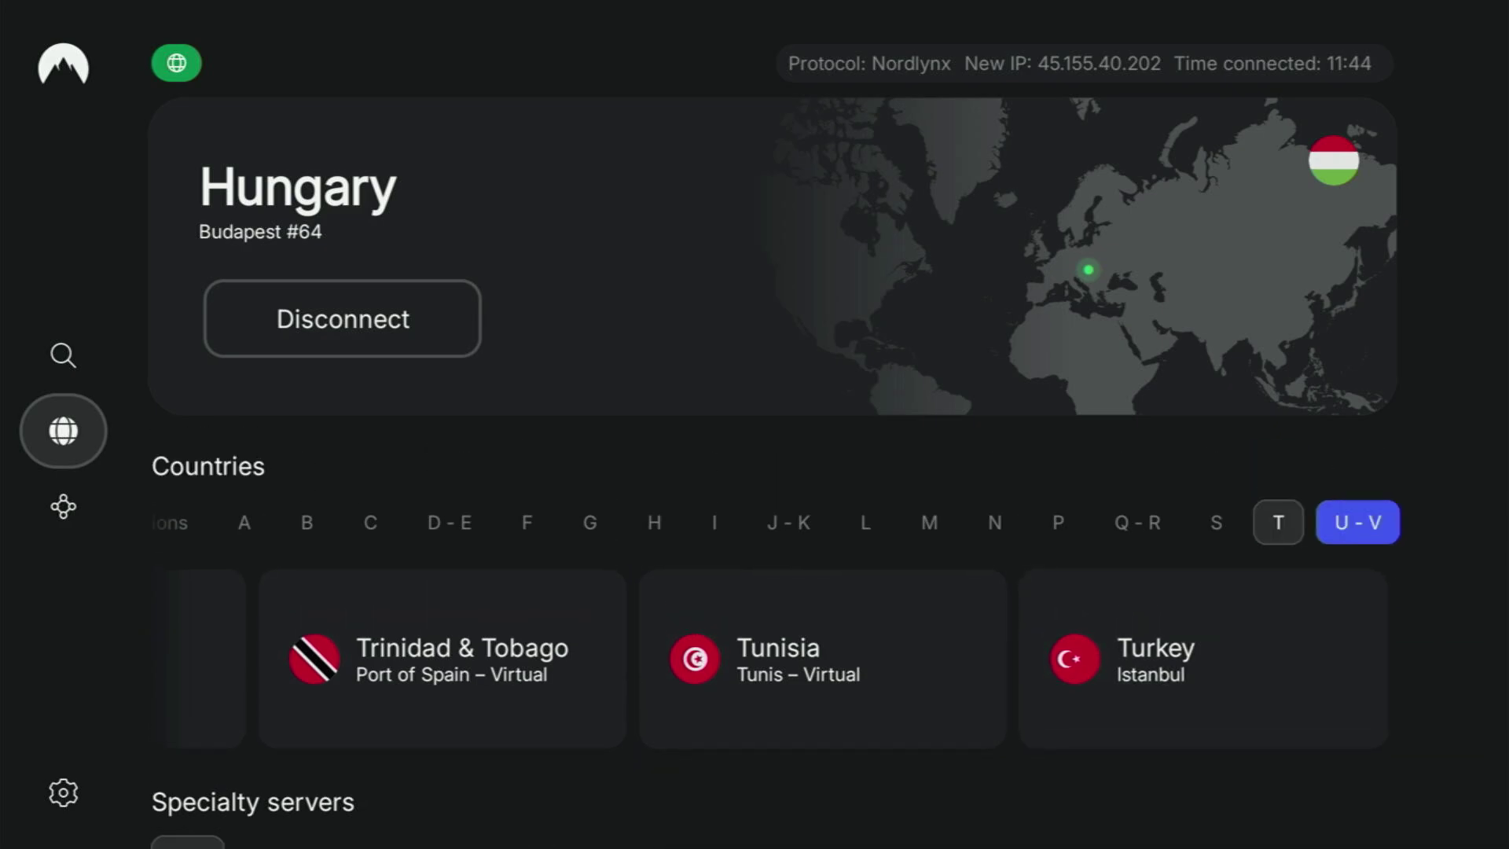
{"action": "key", "text": "Down"}
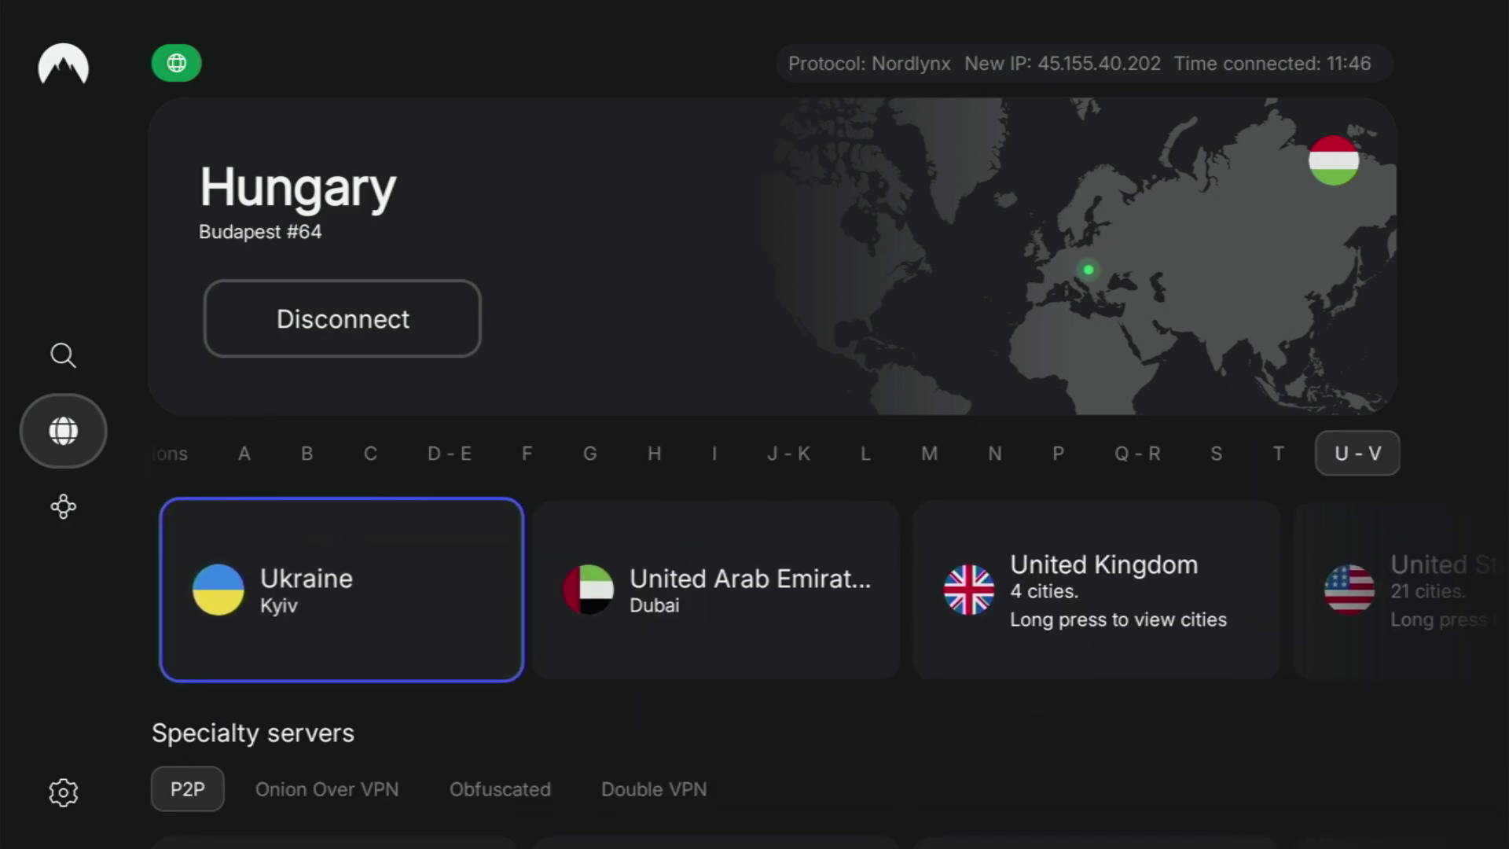
{"action": "key", "text": "Right"}
{"action": "key", "text": "Right"}
{"action": "key", "text": "Right"}
{"action": "key", "text": "Right"}
{"action": "key", "text": "Right"}
{"action": "key", "text": "Right"}
{"action": "key", "text": "Right"}
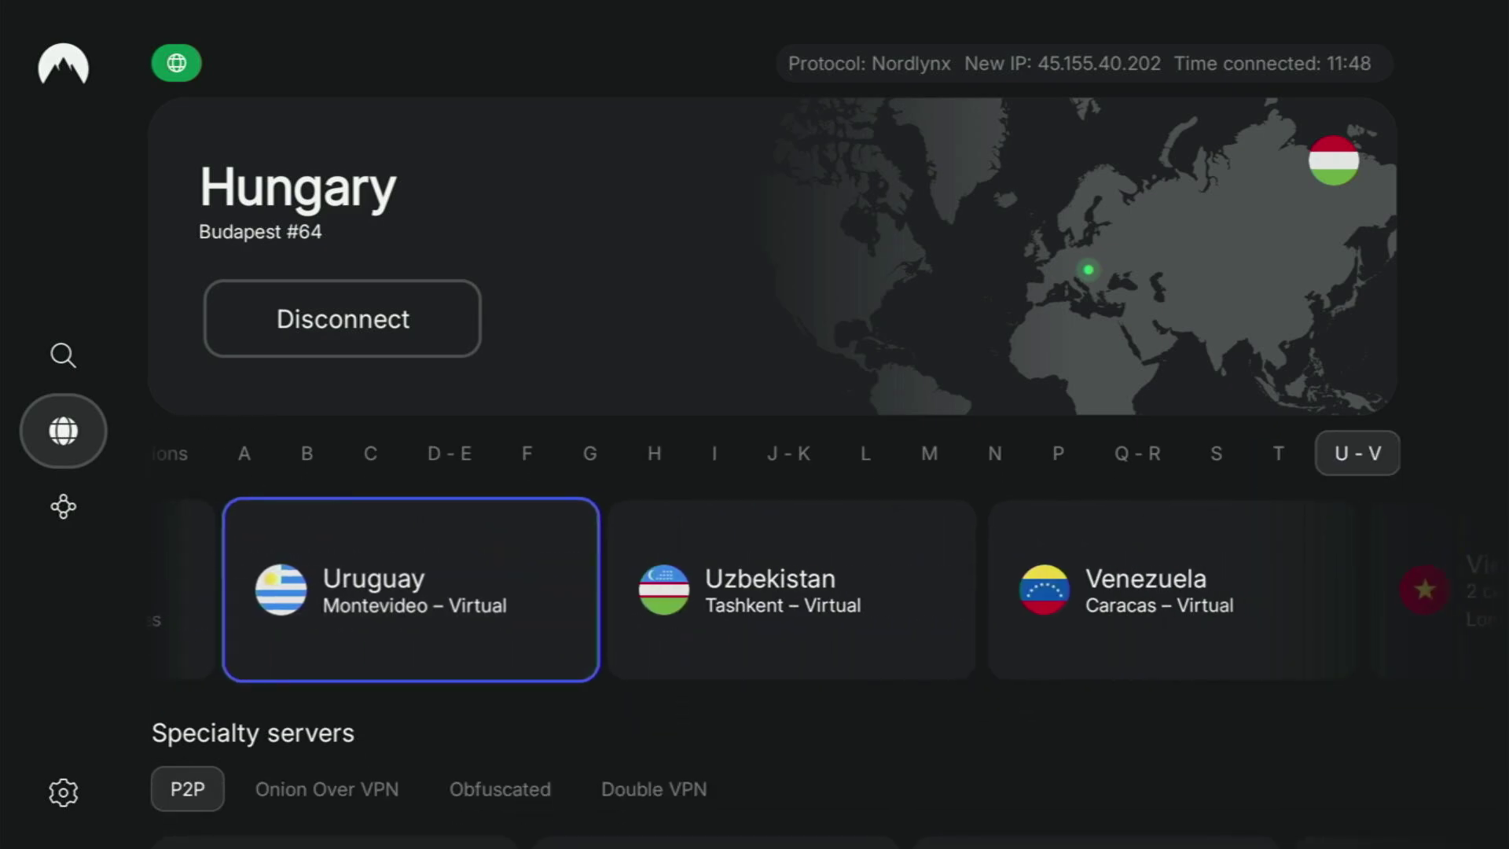
Go back to the F tab and connect to the Finland Helsinki server.
{"action": "key", "text": "Up"}
{"action": "key", "text": "Left"}
{"action": "key", "text": "Left"}
{"action": "key", "text": "Left"}
{"action": "key", "text": "Left"}
{"action": "key", "text": "Left"}
{"action": "key", "text": "Left"}
{"action": "key", "text": "Left"}
{"action": "key", "text": "Left"}
{"action": "key", "text": "Left"}
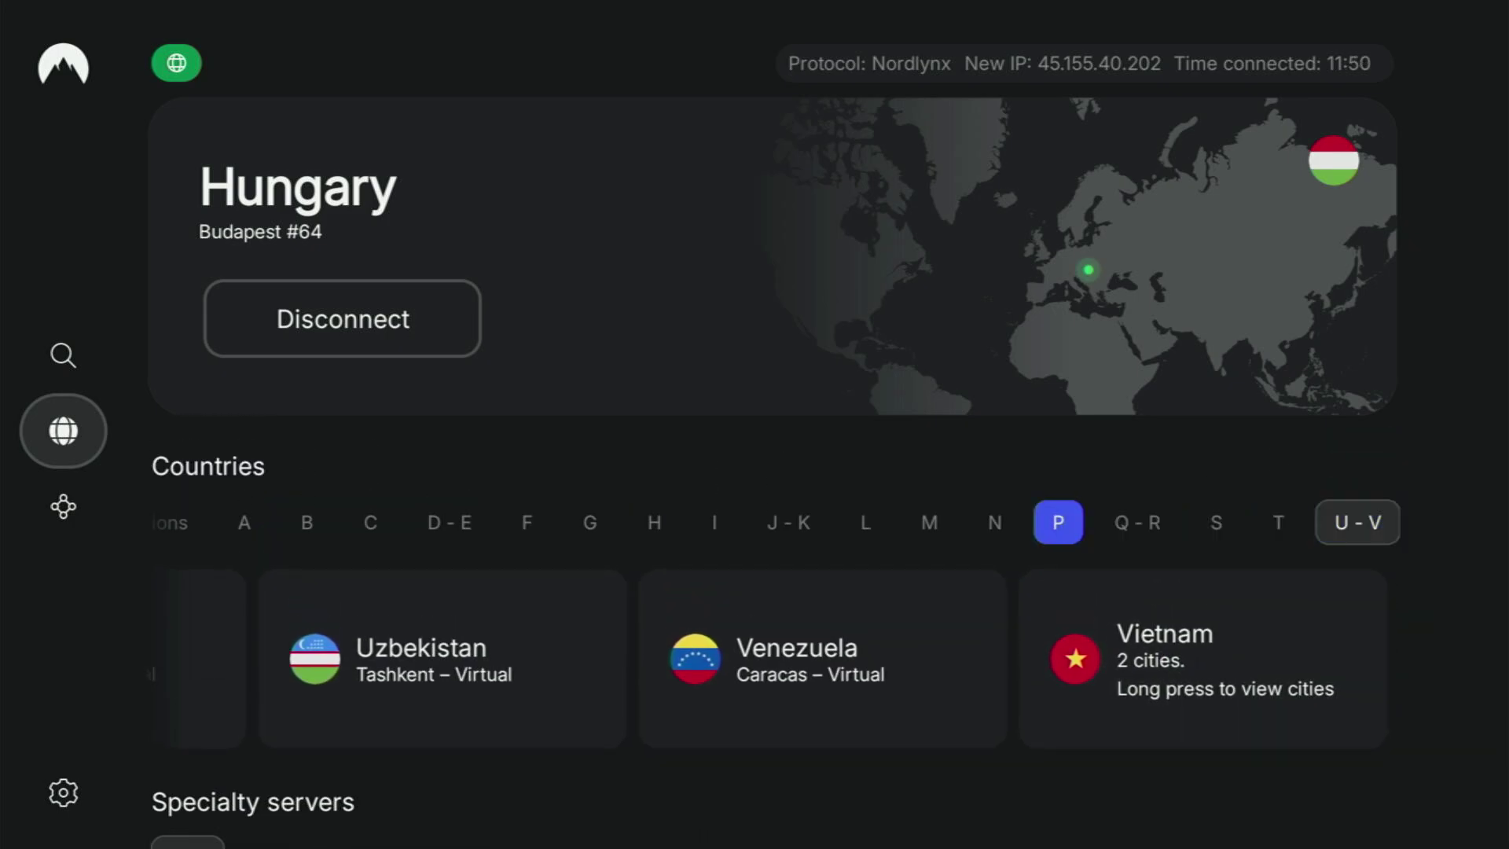
{"action": "key", "text": "Left"}
{"action": "key", "text": "Left"}
{"action": "key", "text": "Left"}
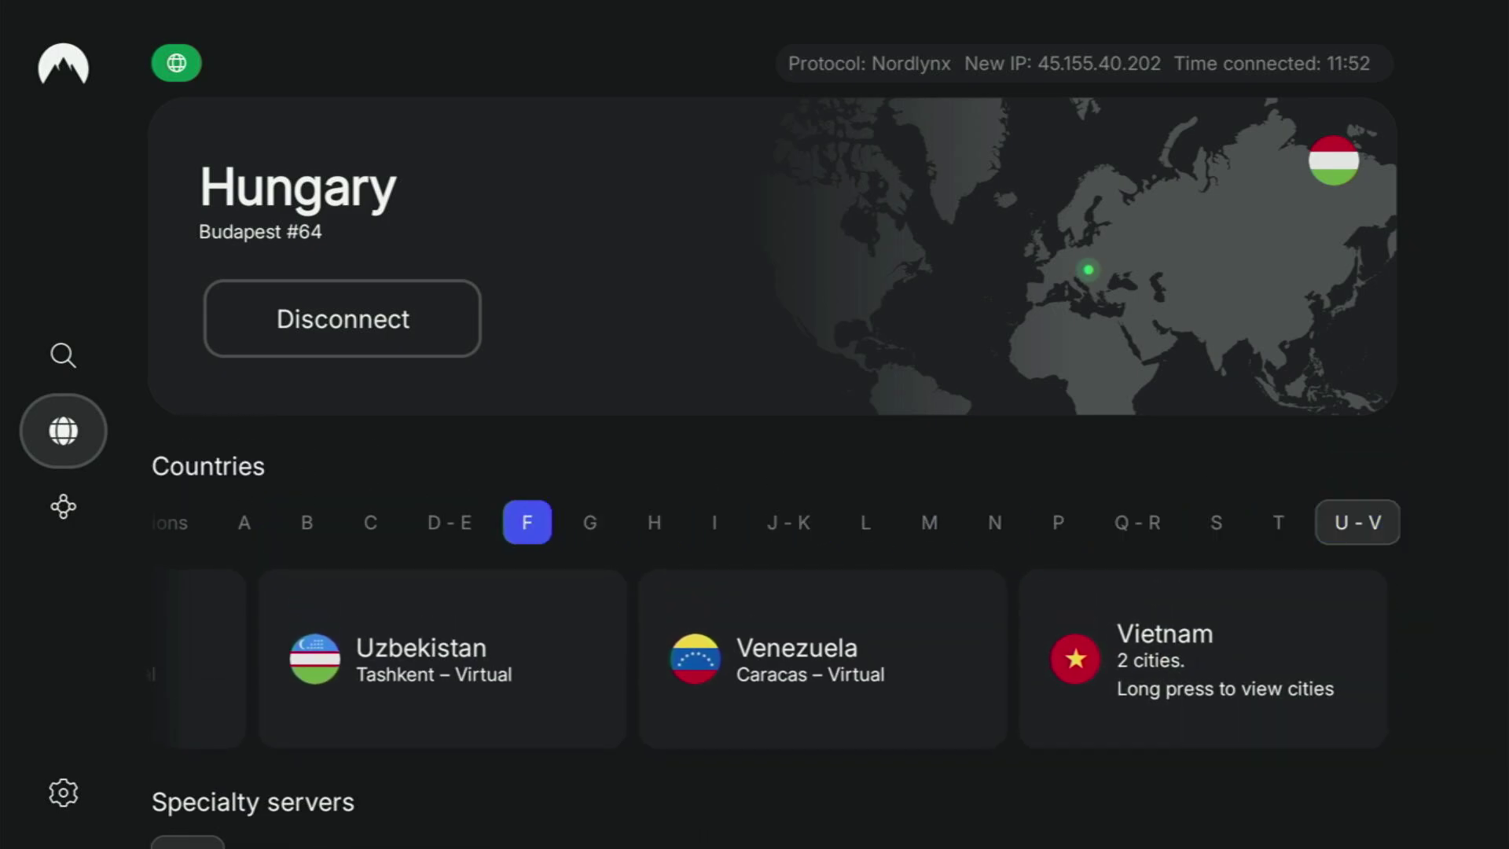
{"action": "key", "text": "Return"}
{"action": "key", "text": "Down"}
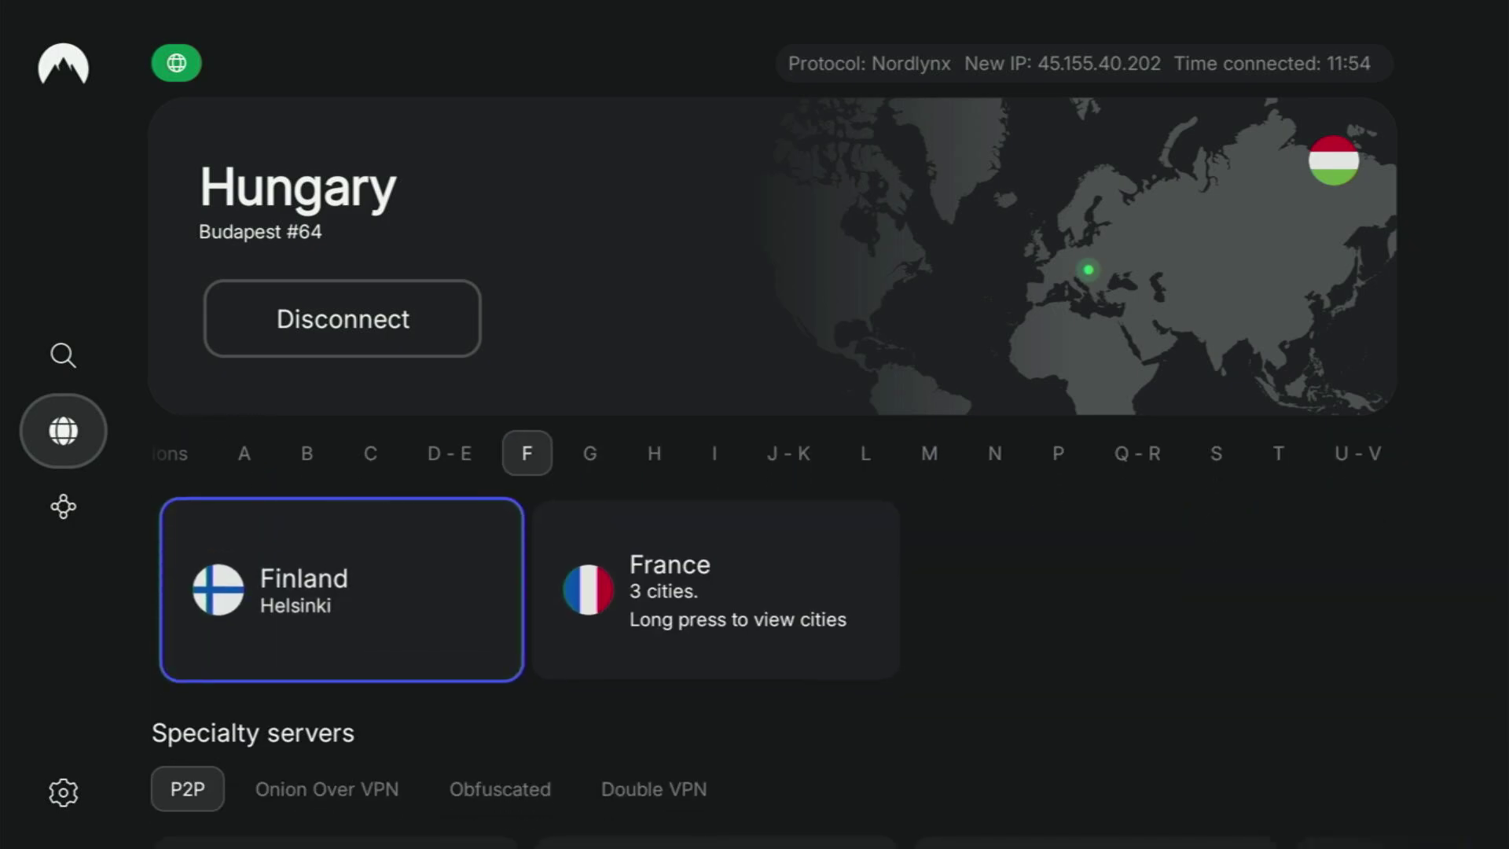
{"action": "key", "text": "Return"}
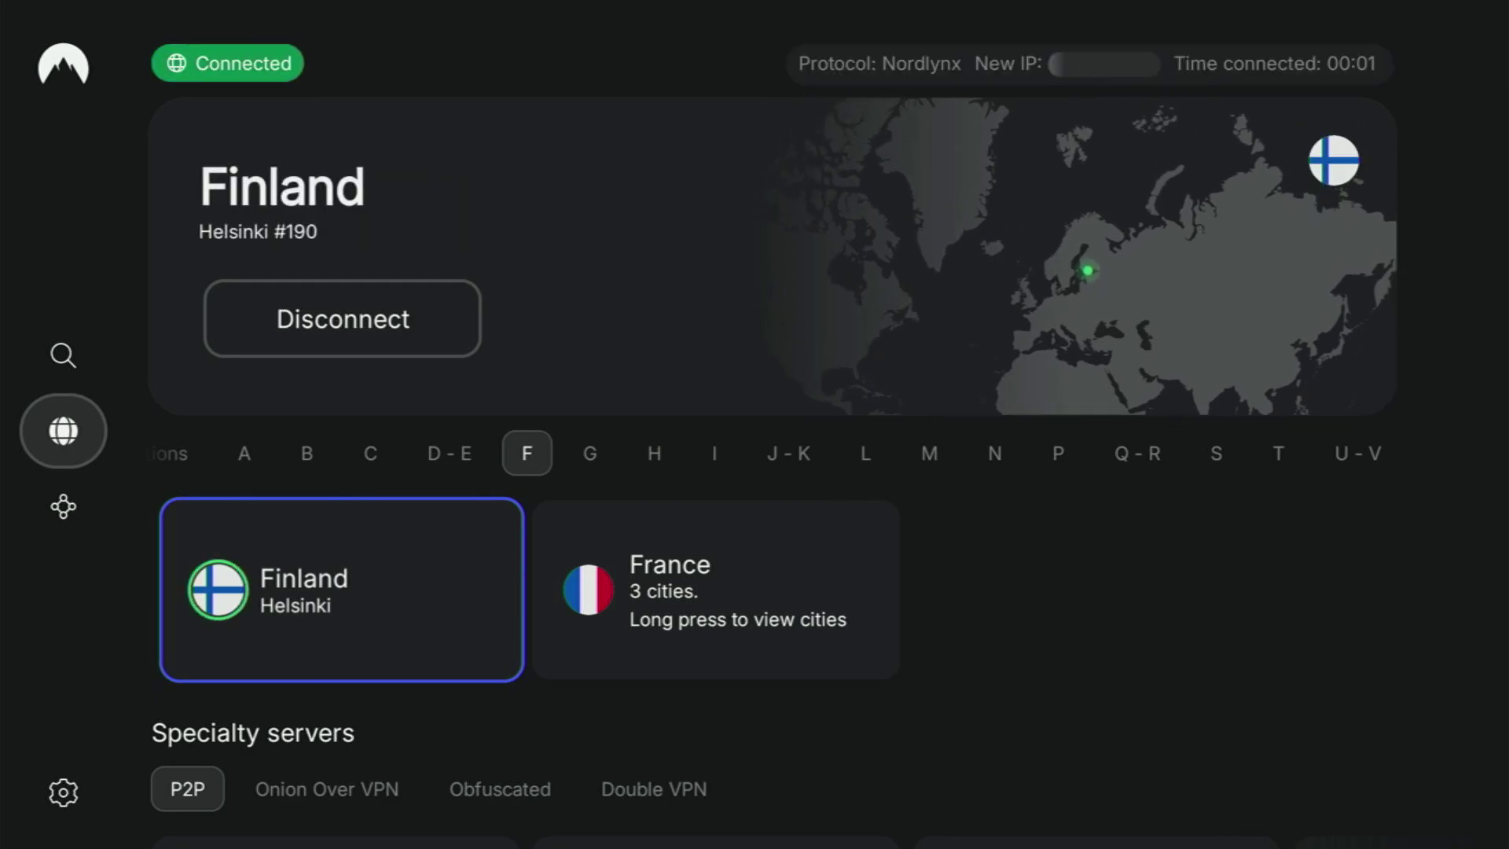
{"action": "key", "text": "Up"}
Browse the G and H countries: Georgia, Greenland, Guam, Honduras, Hong Kong and Hungary.
{"action": "key", "text": "Right"}
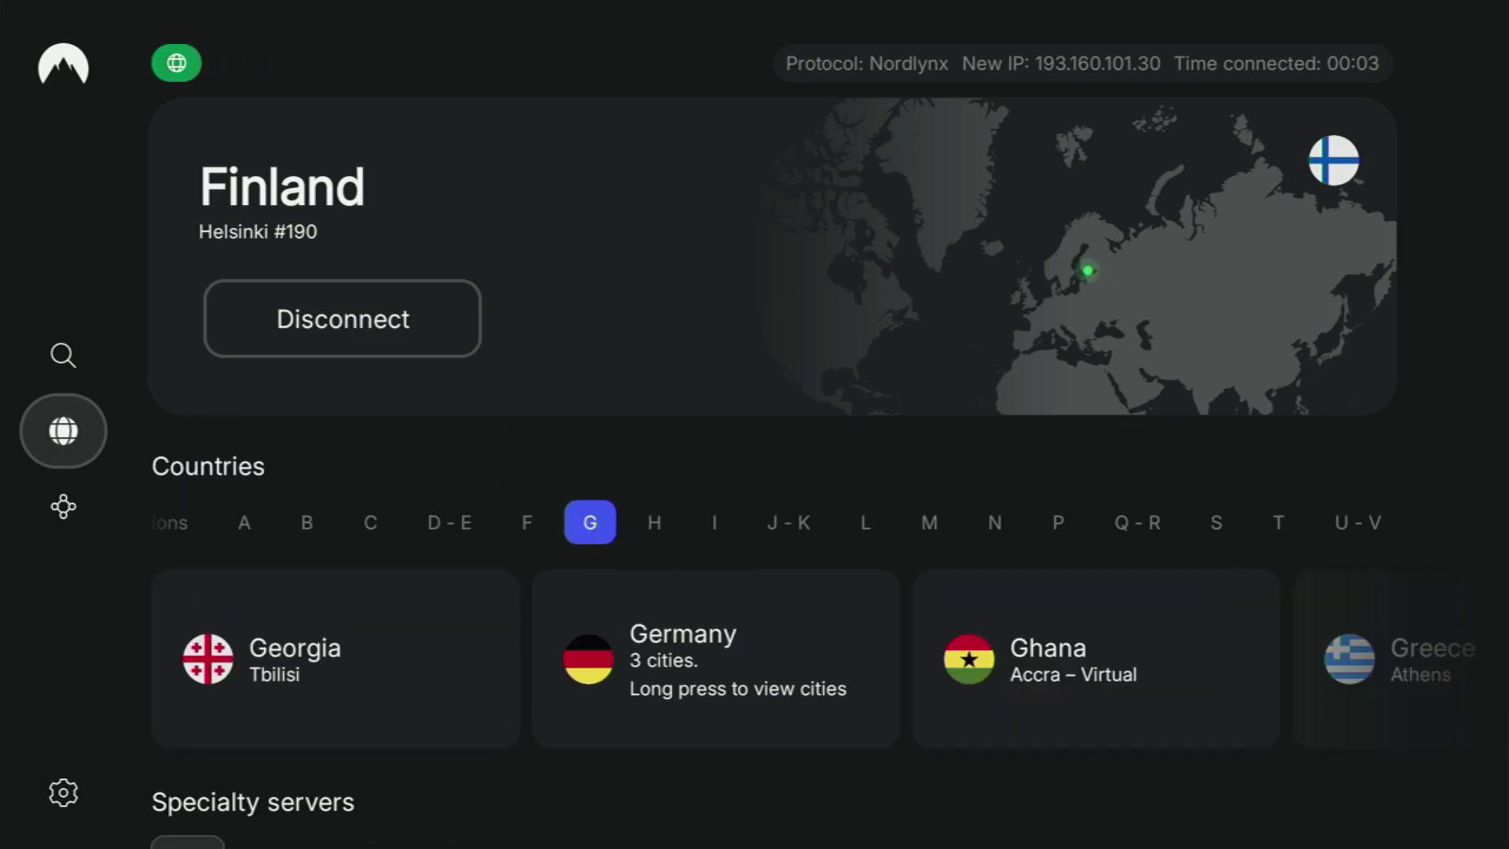
{"action": "key", "text": "Down"}
{"action": "key", "text": "Right"}
{"action": "key", "text": "Right"}
{"action": "key", "text": "Right"}
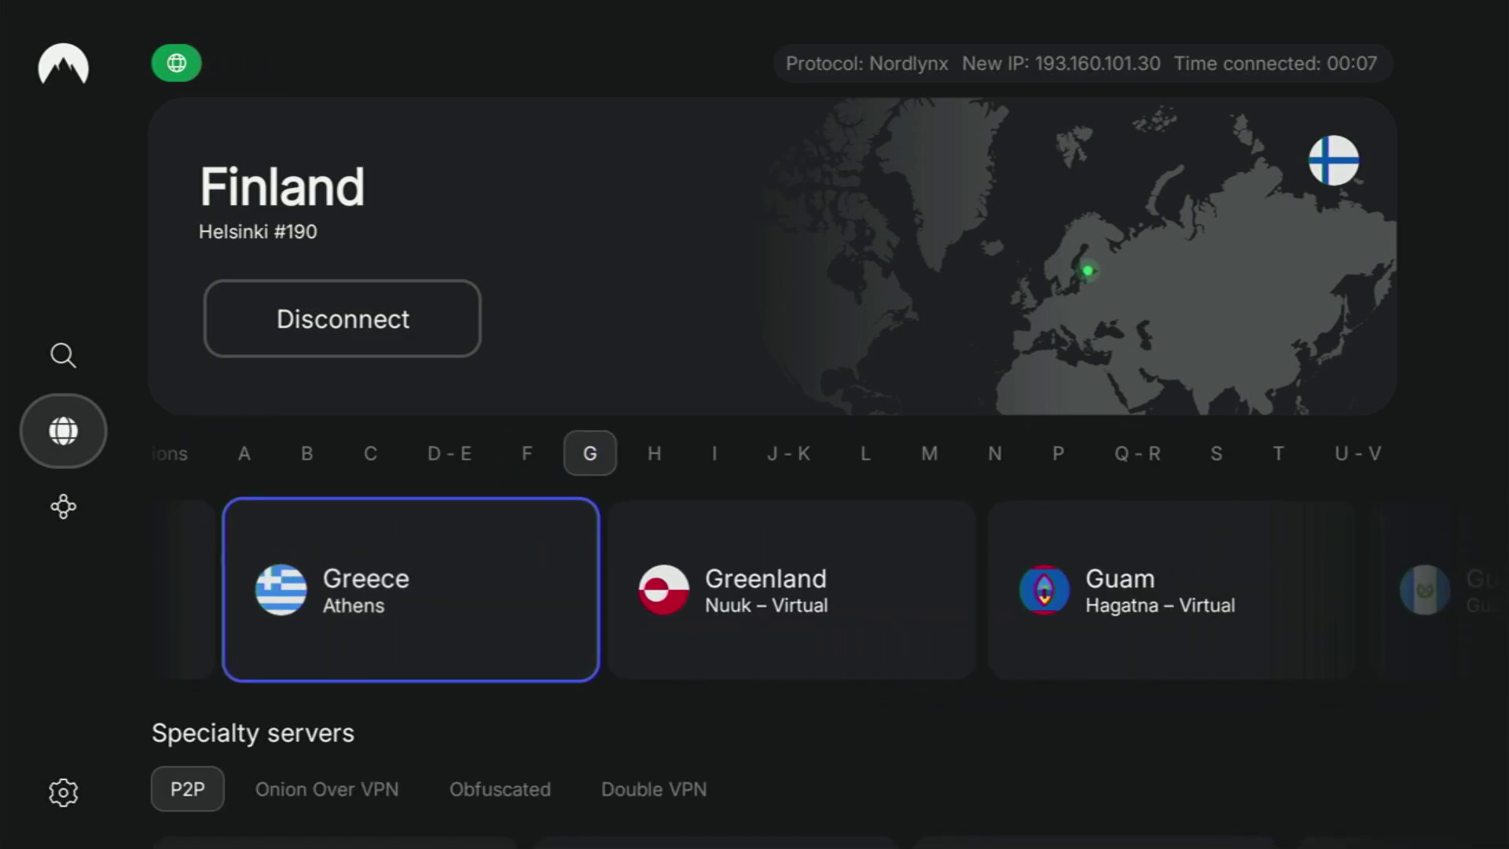
{"action": "key", "text": "Right"}
{"action": "key", "text": "Right"}
{"action": "key", "text": "Up"}
{"action": "key", "text": "Right"}
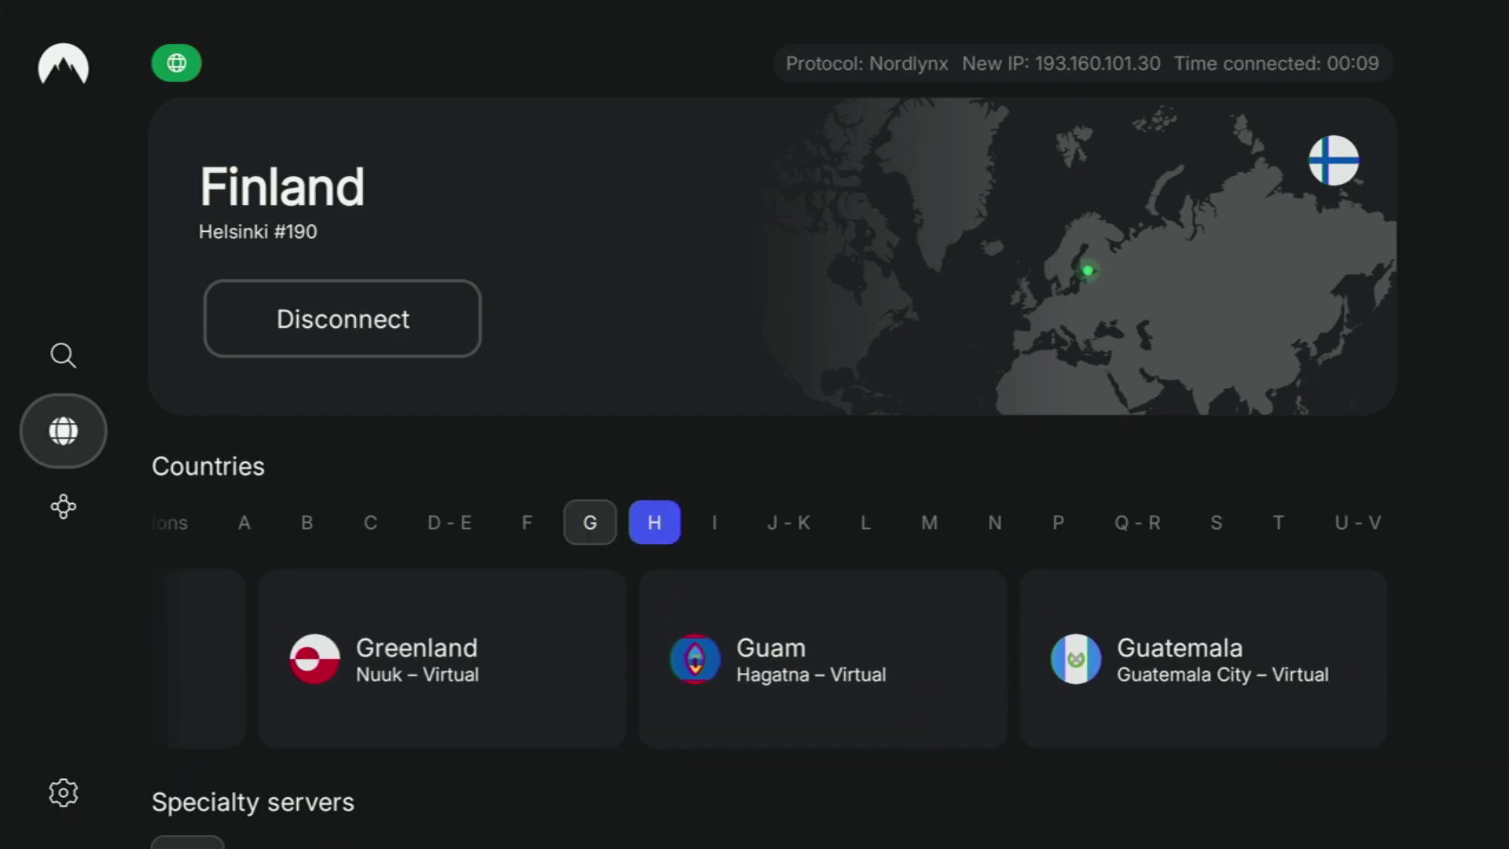
{"action": "key", "text": "Down"}
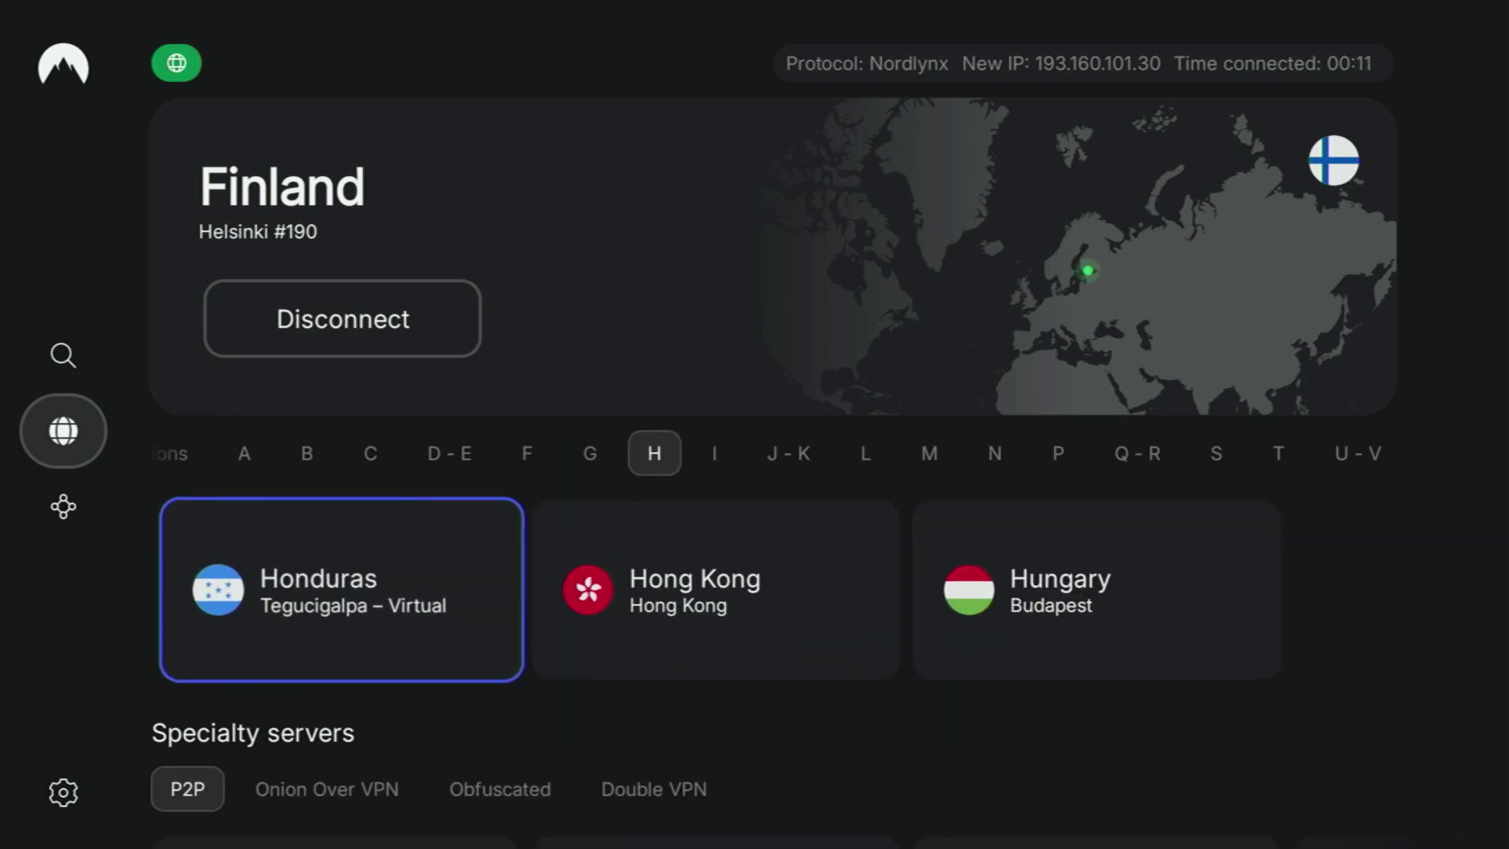
{"action": "key", "text": "Right"}
{"action": "key", "text": "Right"}
{"action": "key", "text": "Up"}
Browse the I countries through Israel to Italy.
{"action": "key", "text": "Right"}
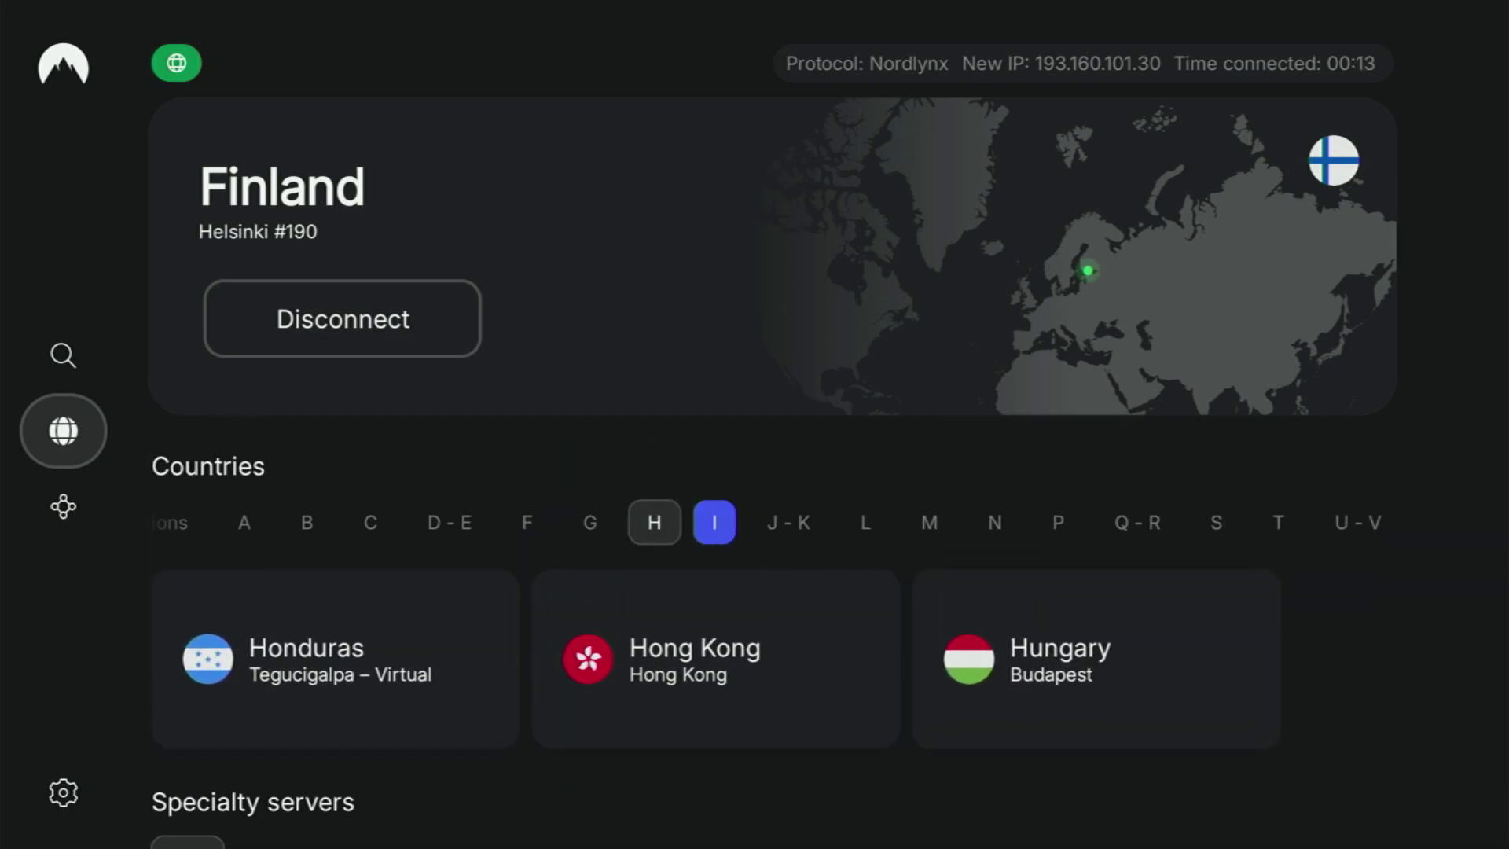
{"action": "key", "text": "Down"}
{"action": "key", "text": "Right"}
{"action": "key", "text": "Right"}
{"action": "key", "text": "Right"}
{"action": "key", "text": "Right"}
{"action": "key", "text": "Right"}
{"action": "key", "text": "Right"}
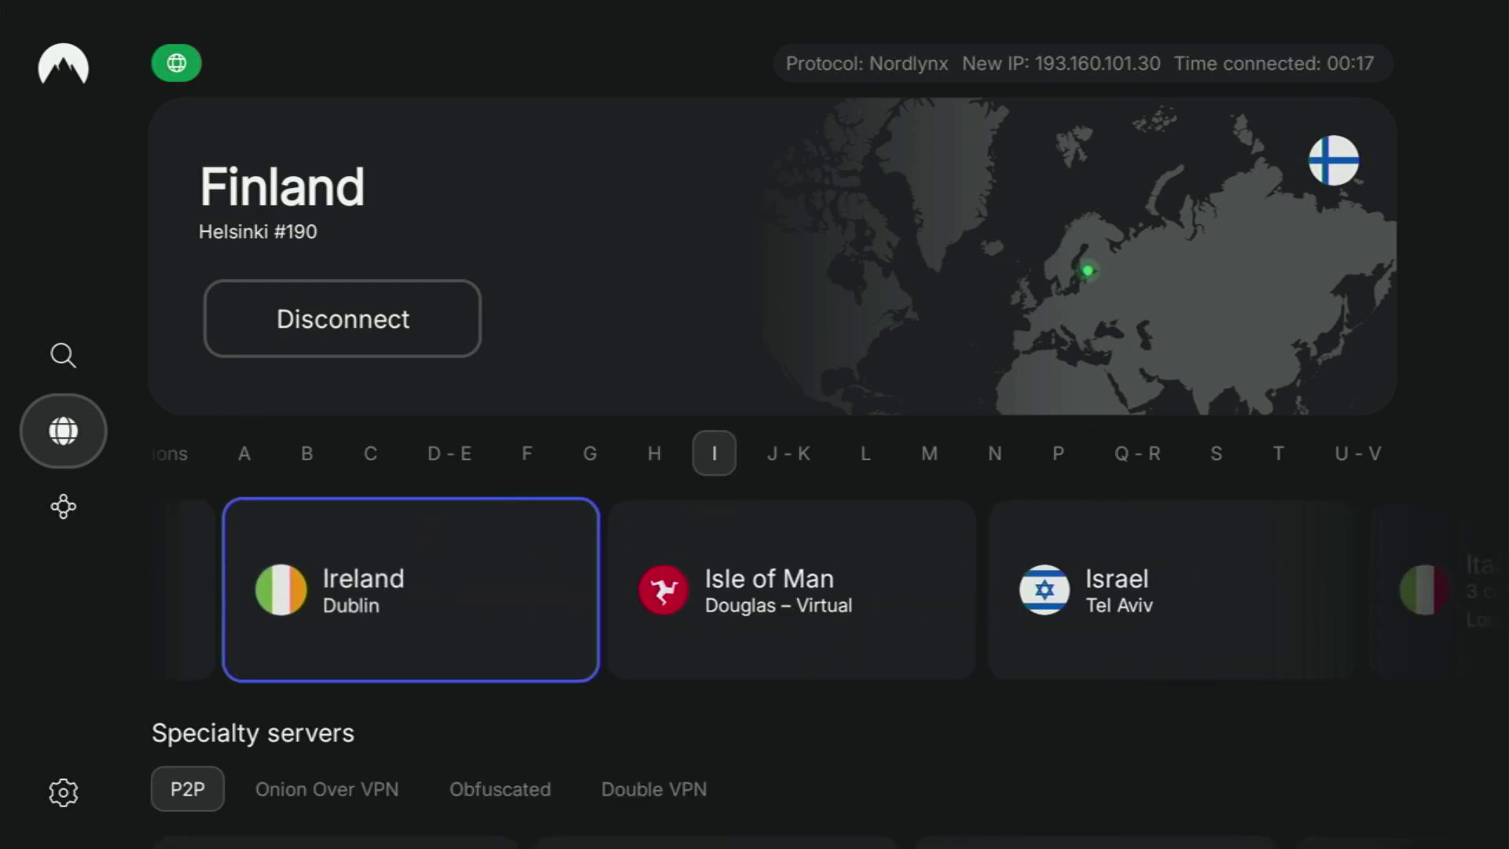
{"action": "key", "text": "Right"}
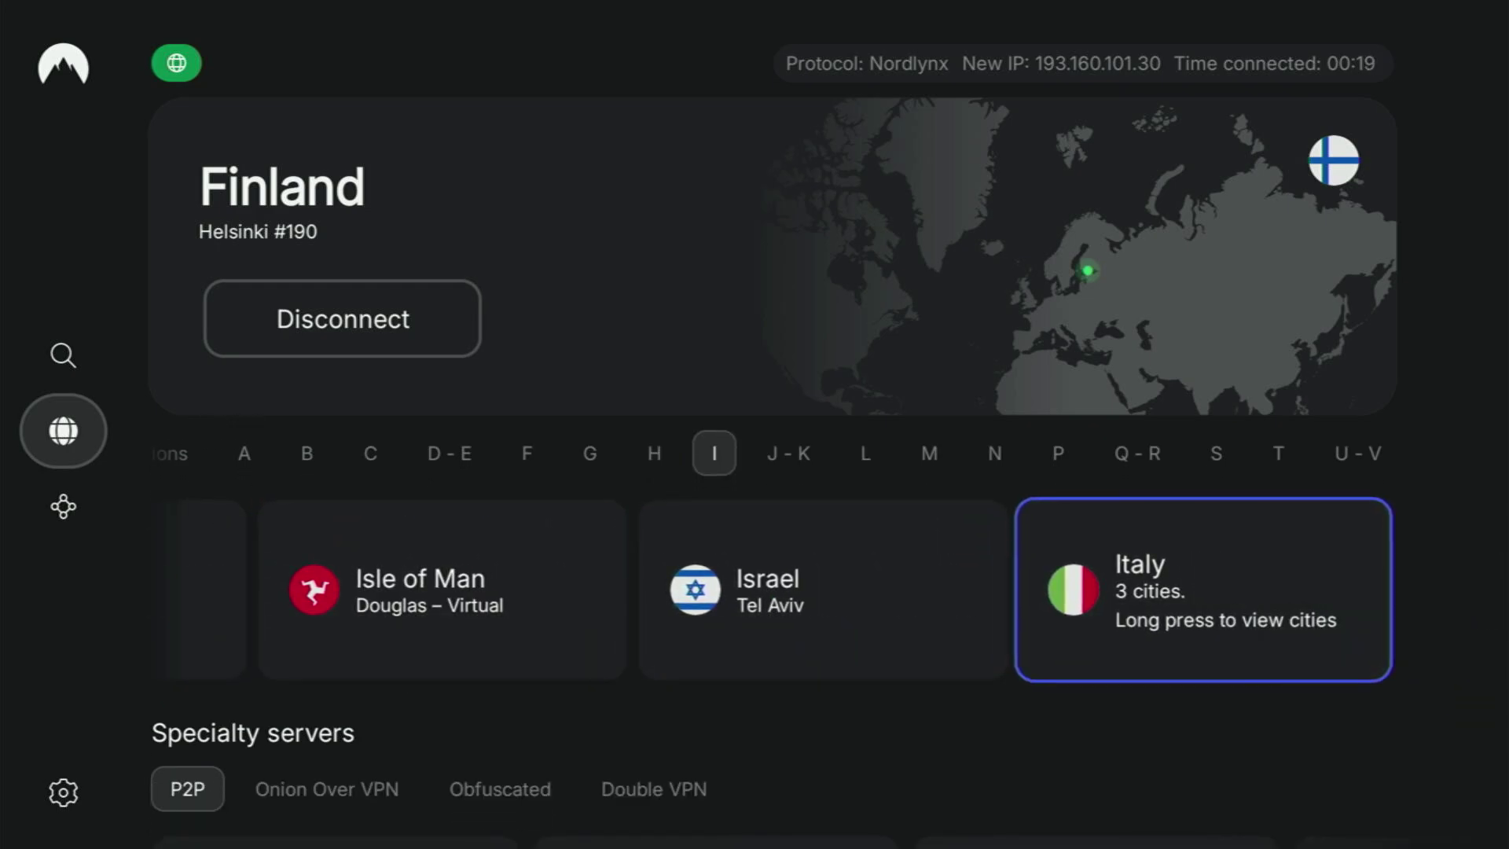
{"action": "key", "text": "Up"}
{"action": "key", "text": "Right"}
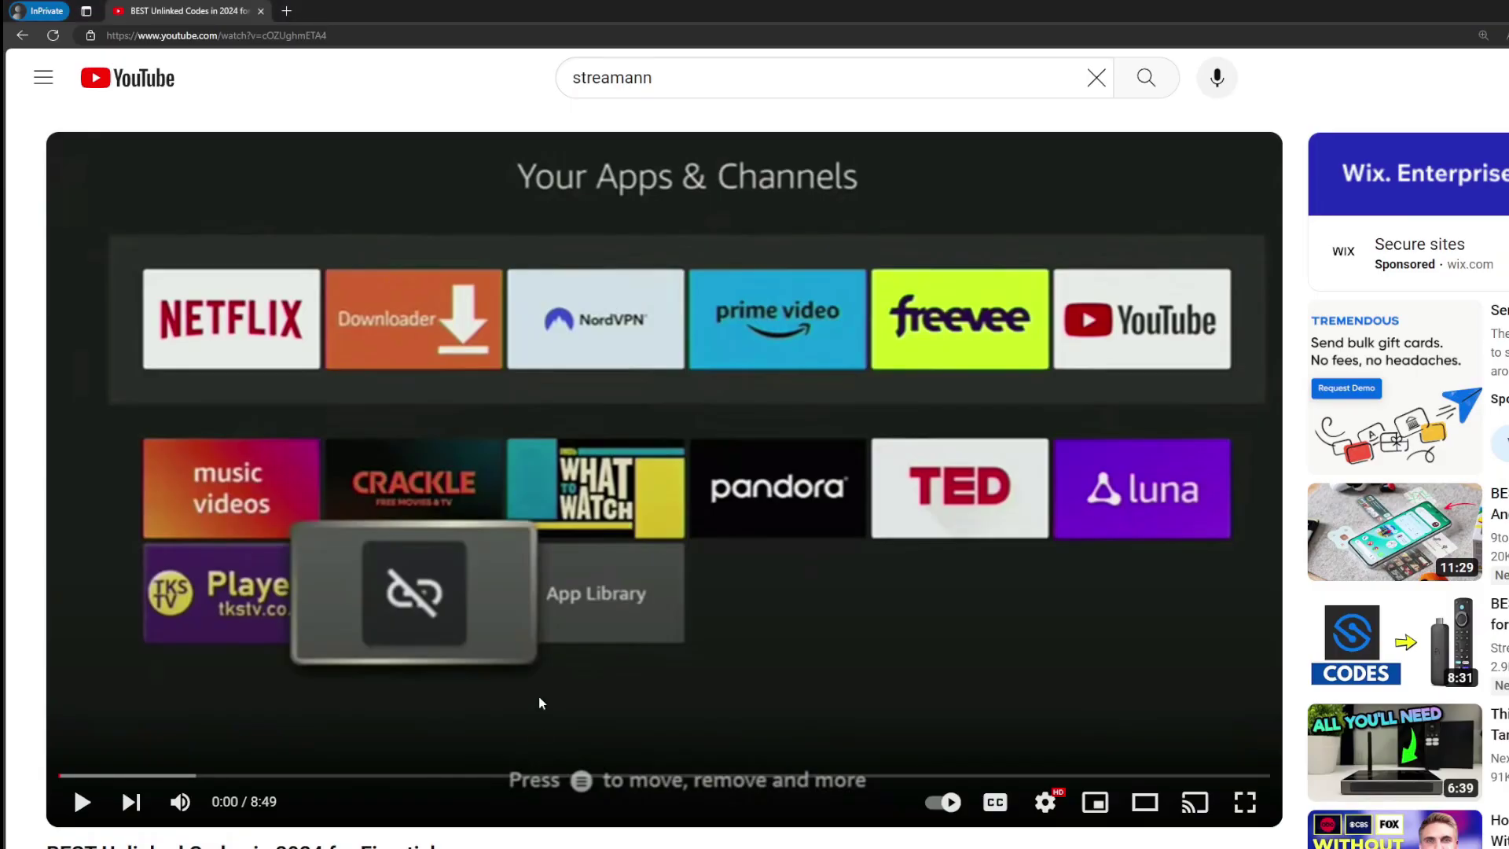
{"action": "scroll", "coordinate": [539, 714], "scroll_direction": "down", "scroll_amount": 8}
Expand the YouTube video's description and scroll down to the NordVPN offer link.
{"action": "left_click", "coordinate": [515, 484]}
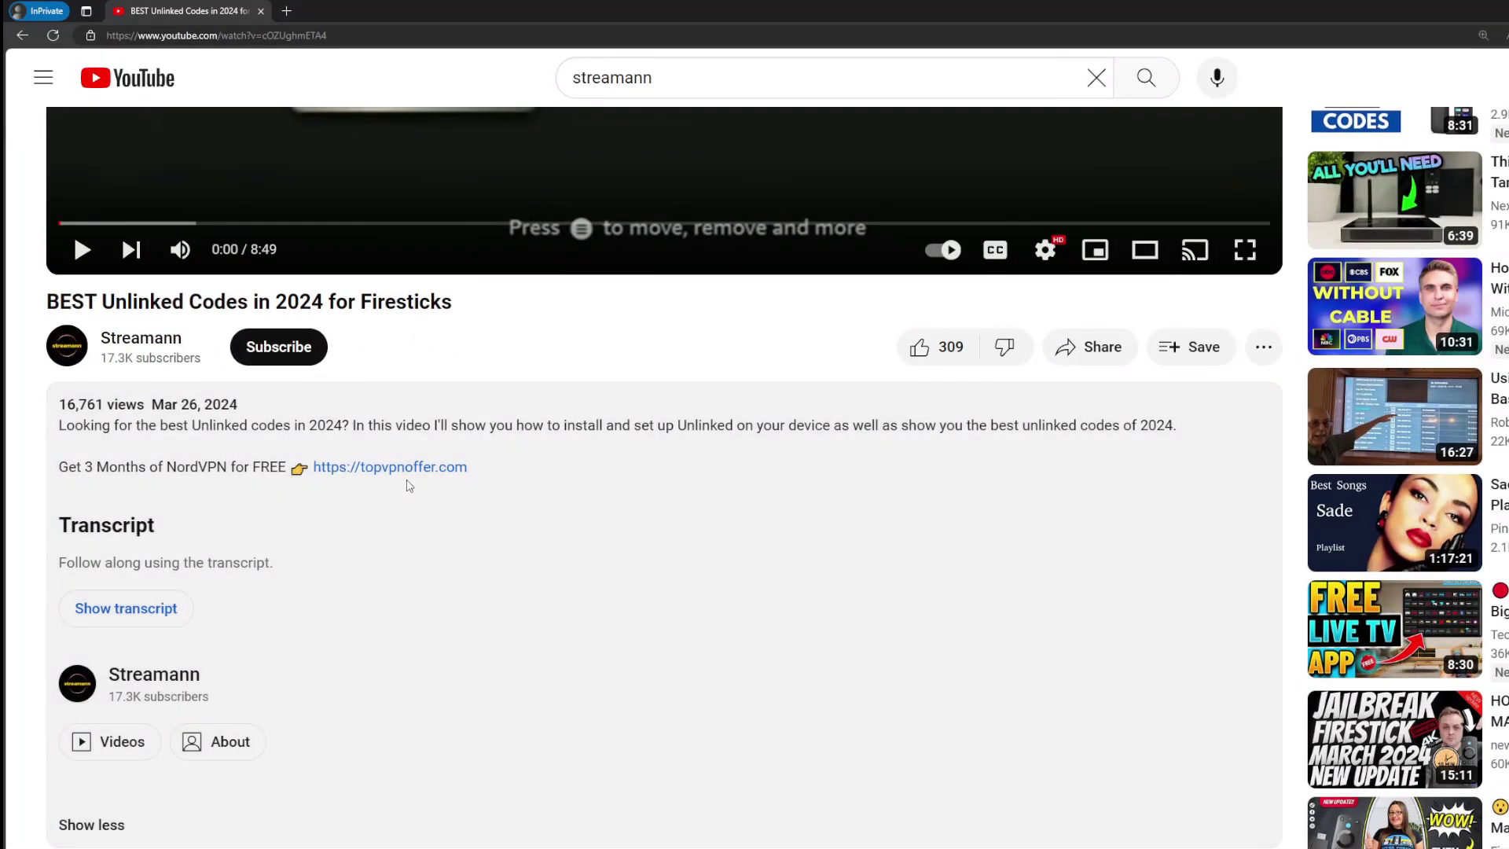
{"action": "scroll", "coordinate": [358, 475], "scroll_direction": "down", "scroll_amount": 5}
{"action": "left_click_drag", "start_coordinate": [558, 650], "coordinate": [364, 651]}
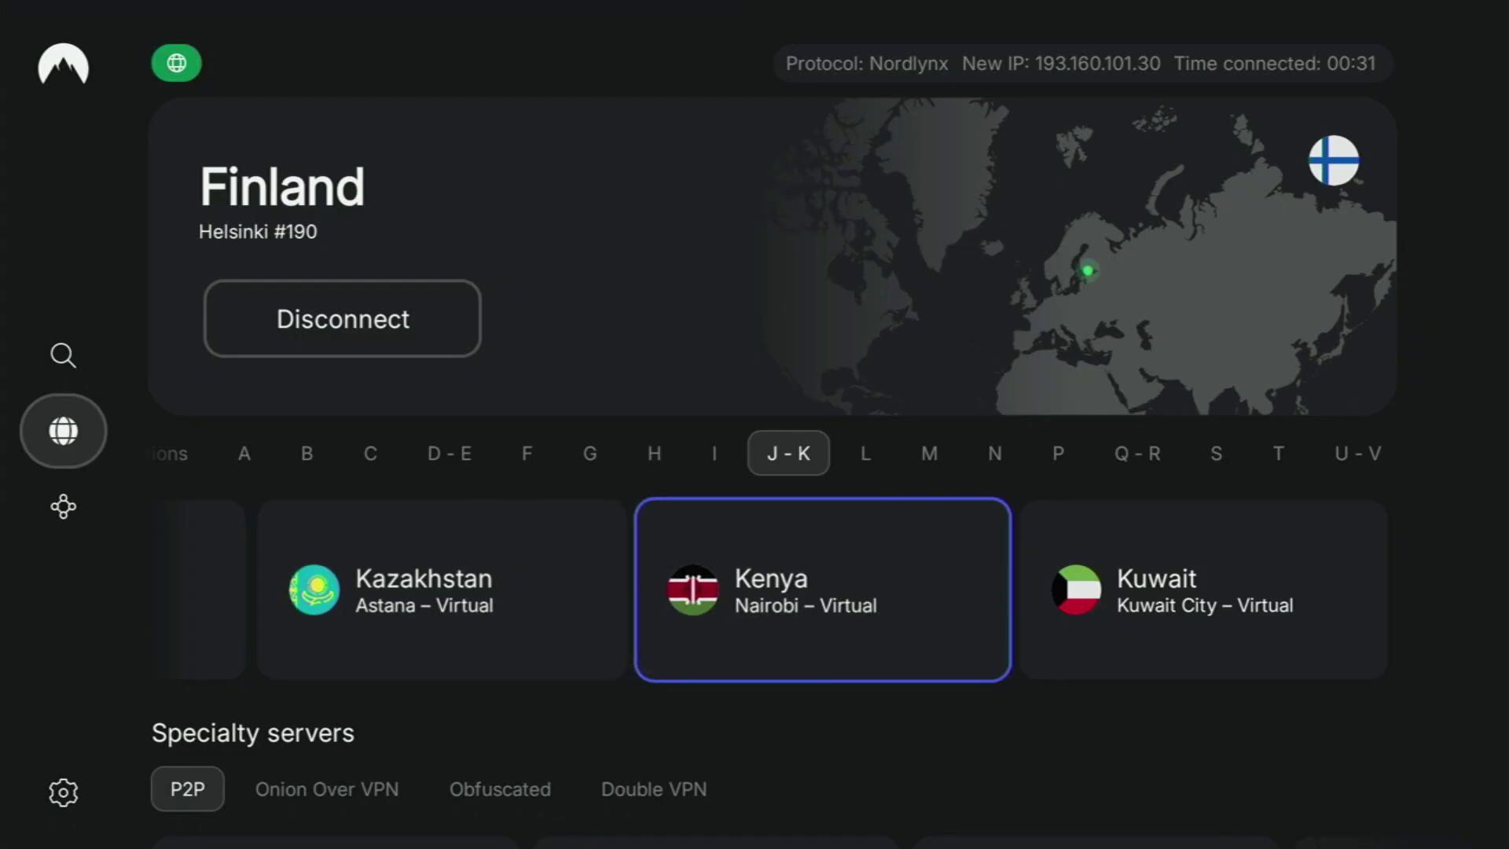
Show the L countries and highlight the 3 months offer text.
{"action": "key", "text": "Up"}
{"action": "key", "text": "Right"}
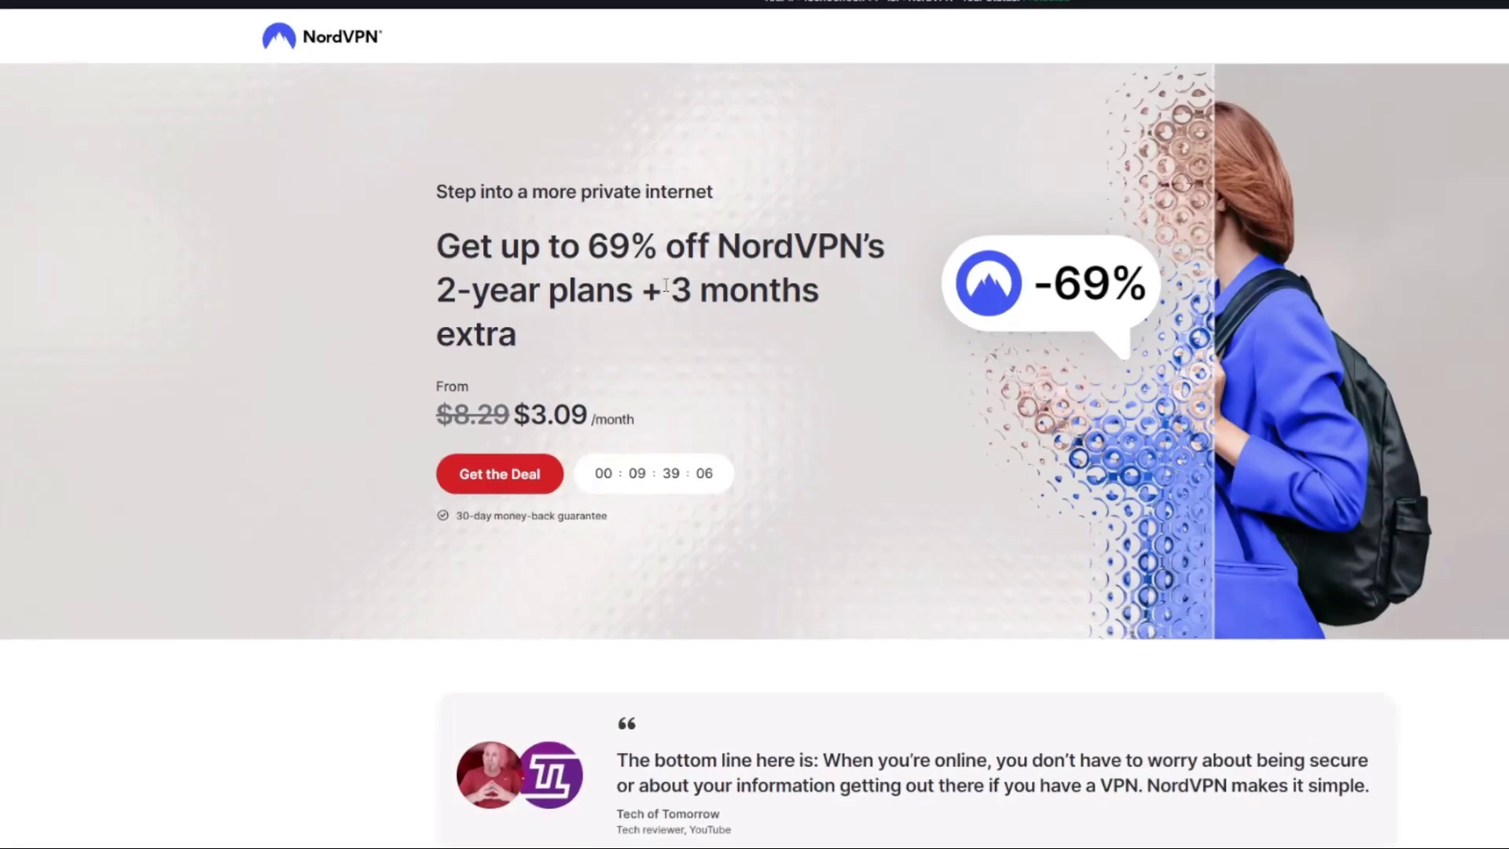
{"action": "left_click_drag", "start_coordinate": [662, 292], "coordinate": [841, 330]}
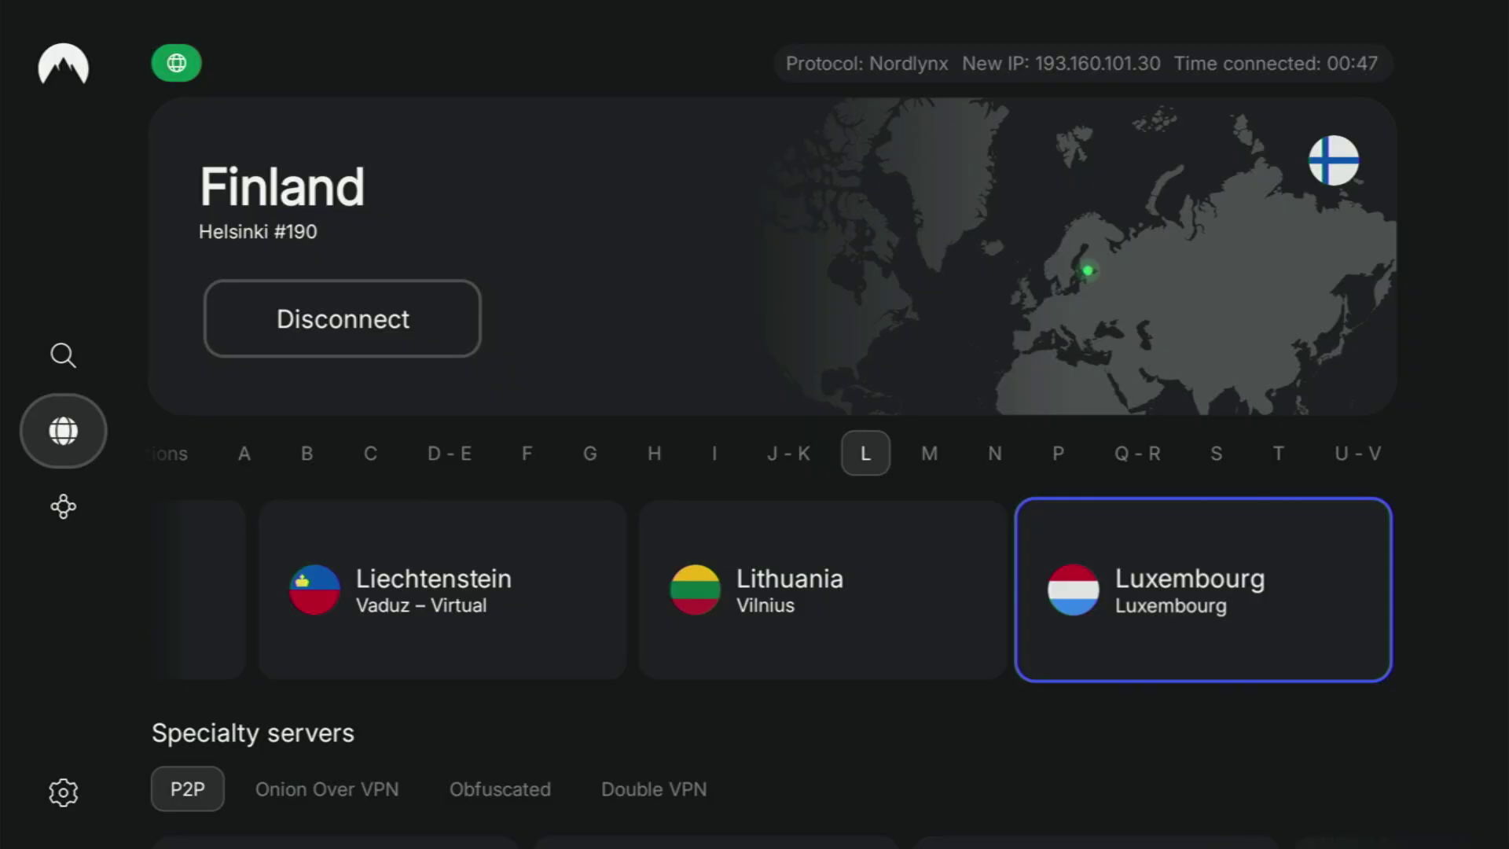
Step through the M, N and Q–R groups to Rwanda, ending on Senegal in S.
{"action": "key", "text": "Up"}
{"action": "key", "text": "Right"}
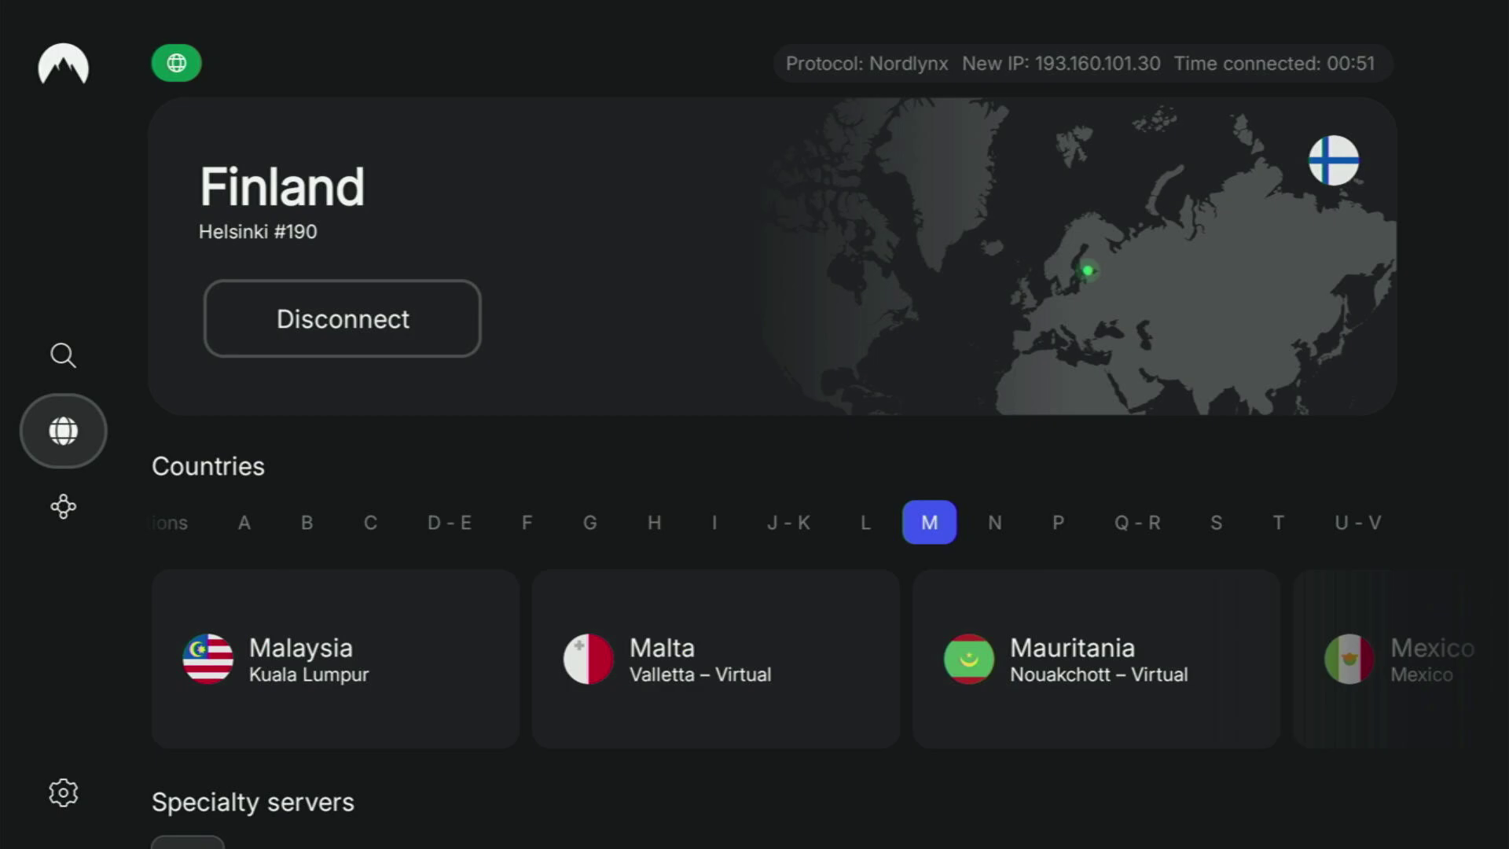
{"action": "key", "text": "Right"}
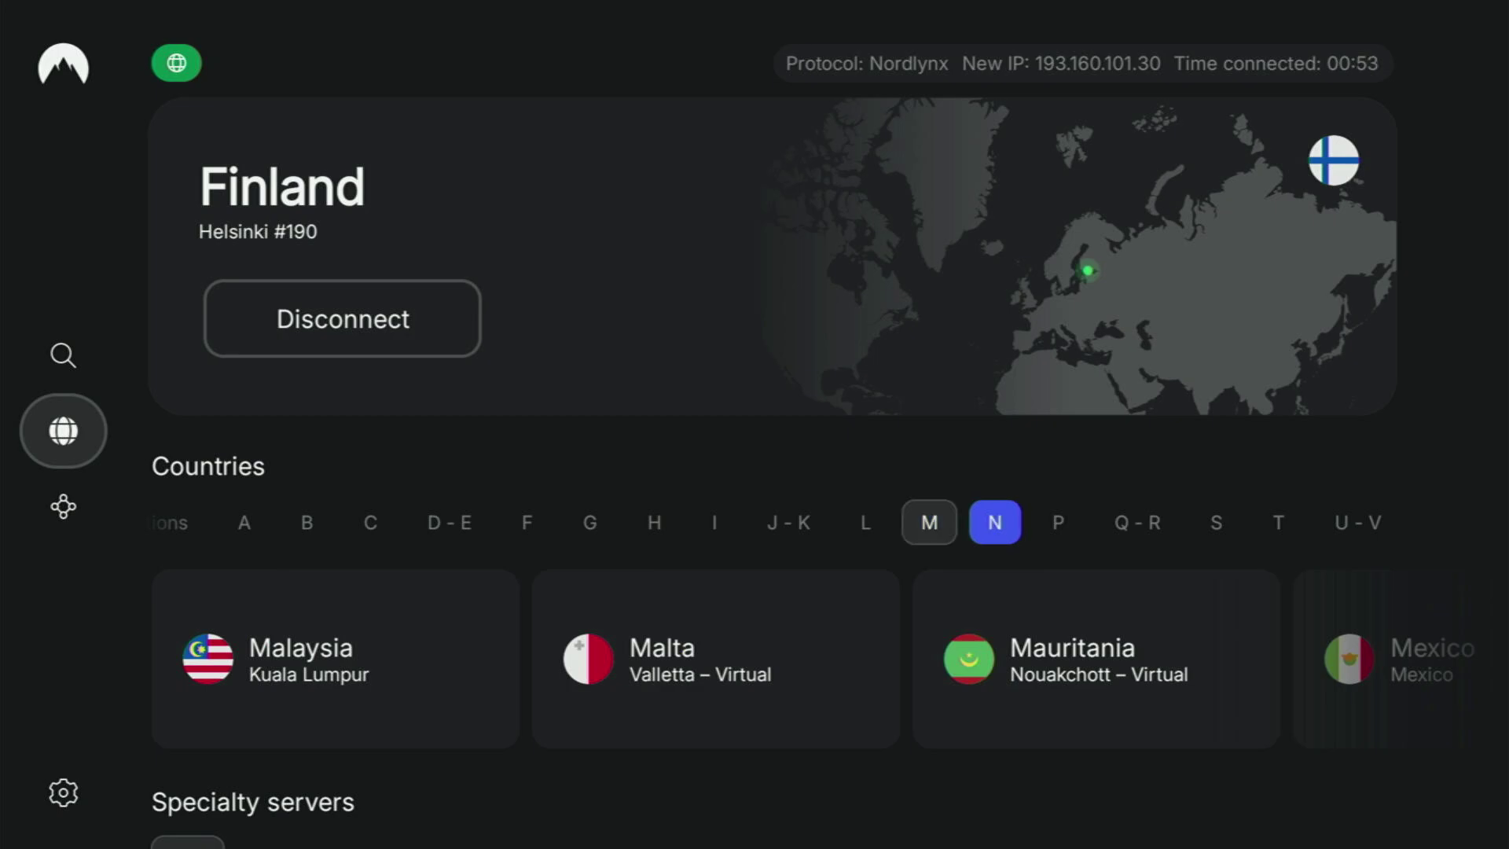
{"action": "key", "text": "Right"}
{"action": "key", "text": "Right"}
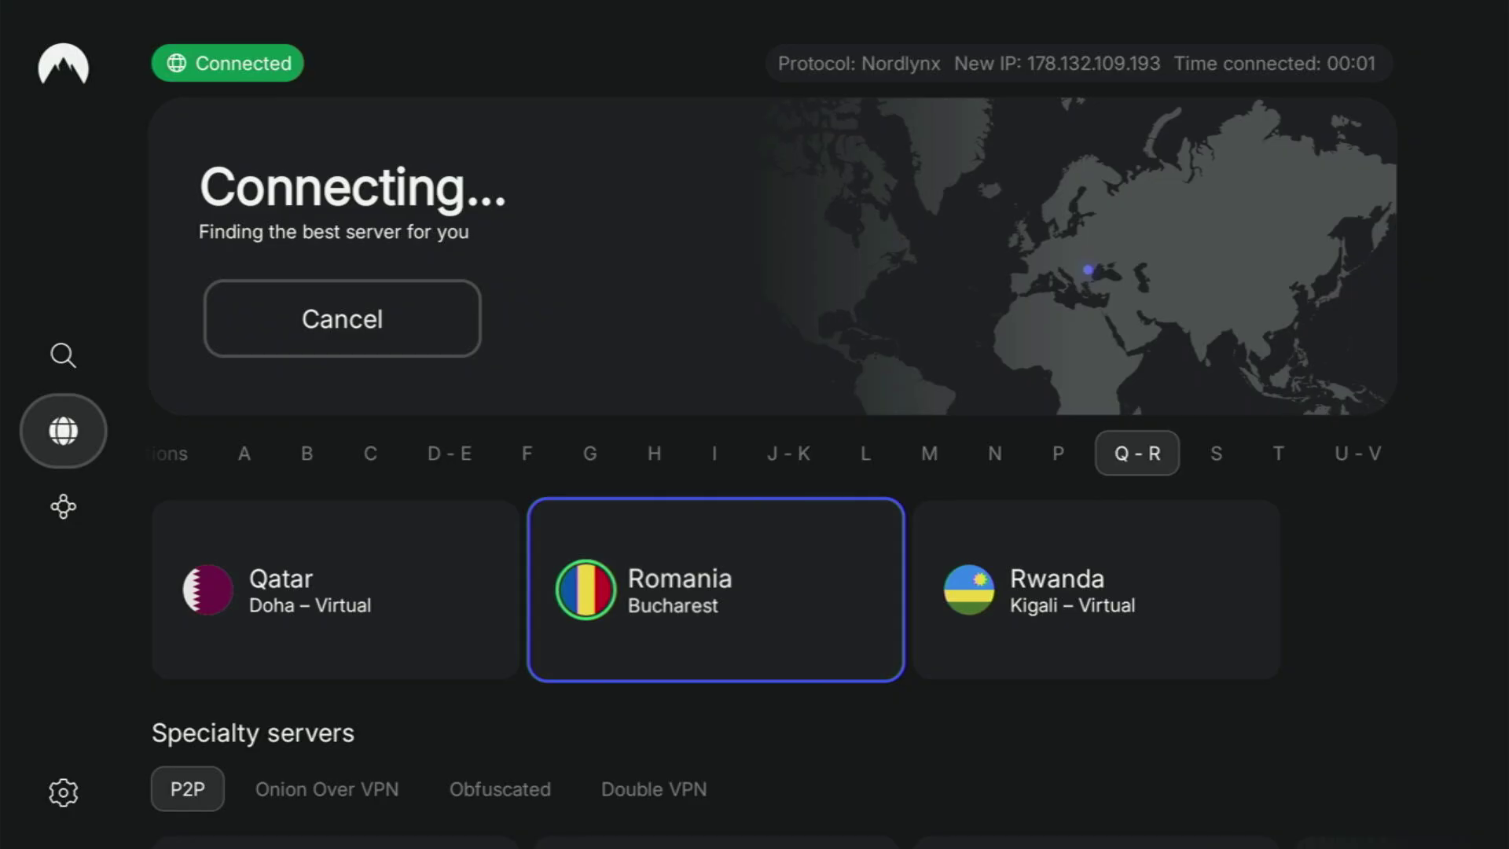
{"action": "key", "text": "Right"}
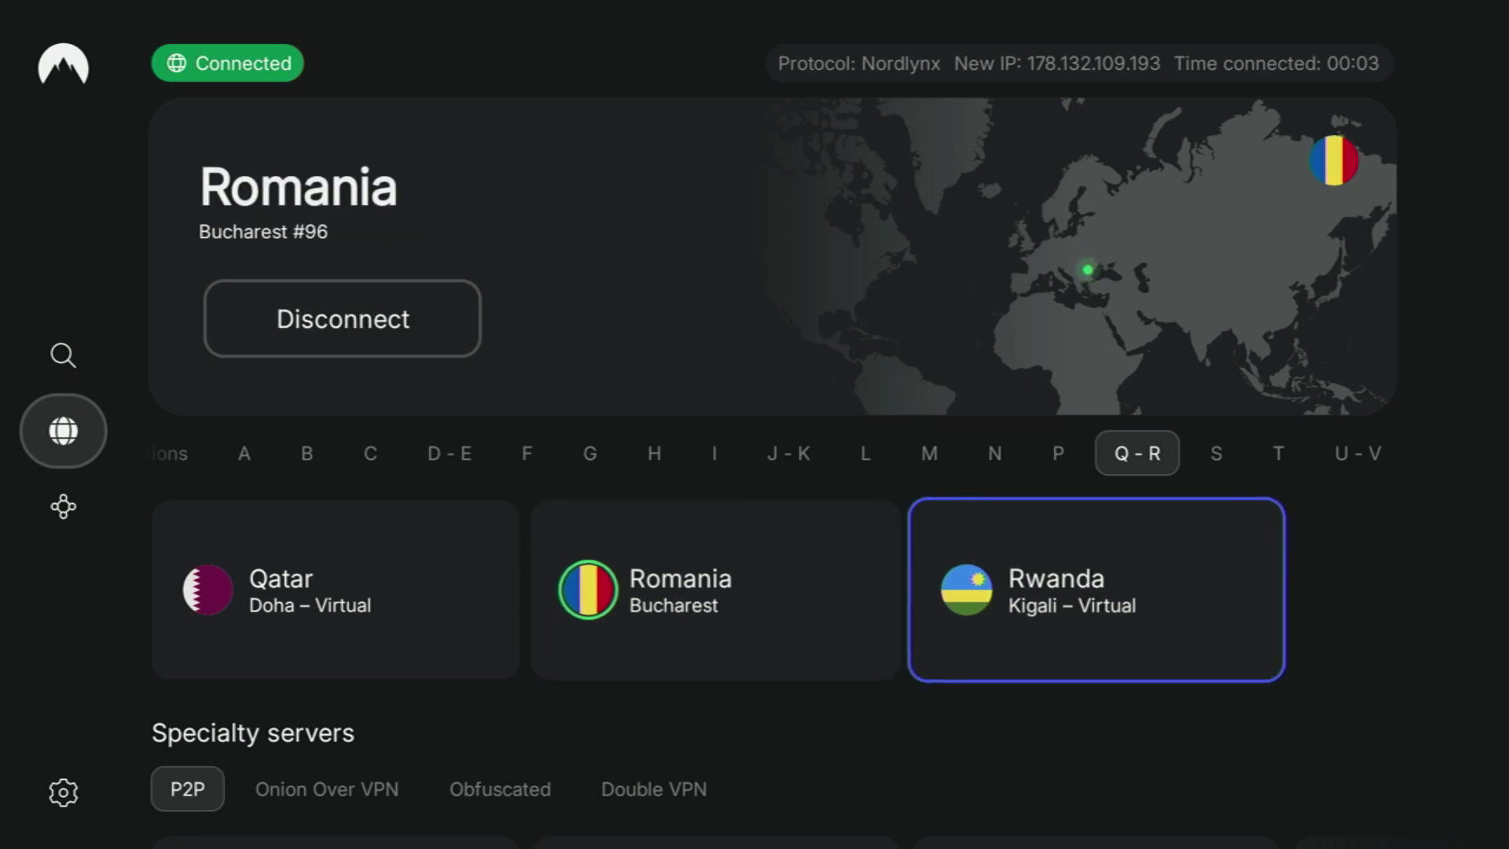
{"action": "key", "text": "Up"}
{"action": "key", "text": "Right"}
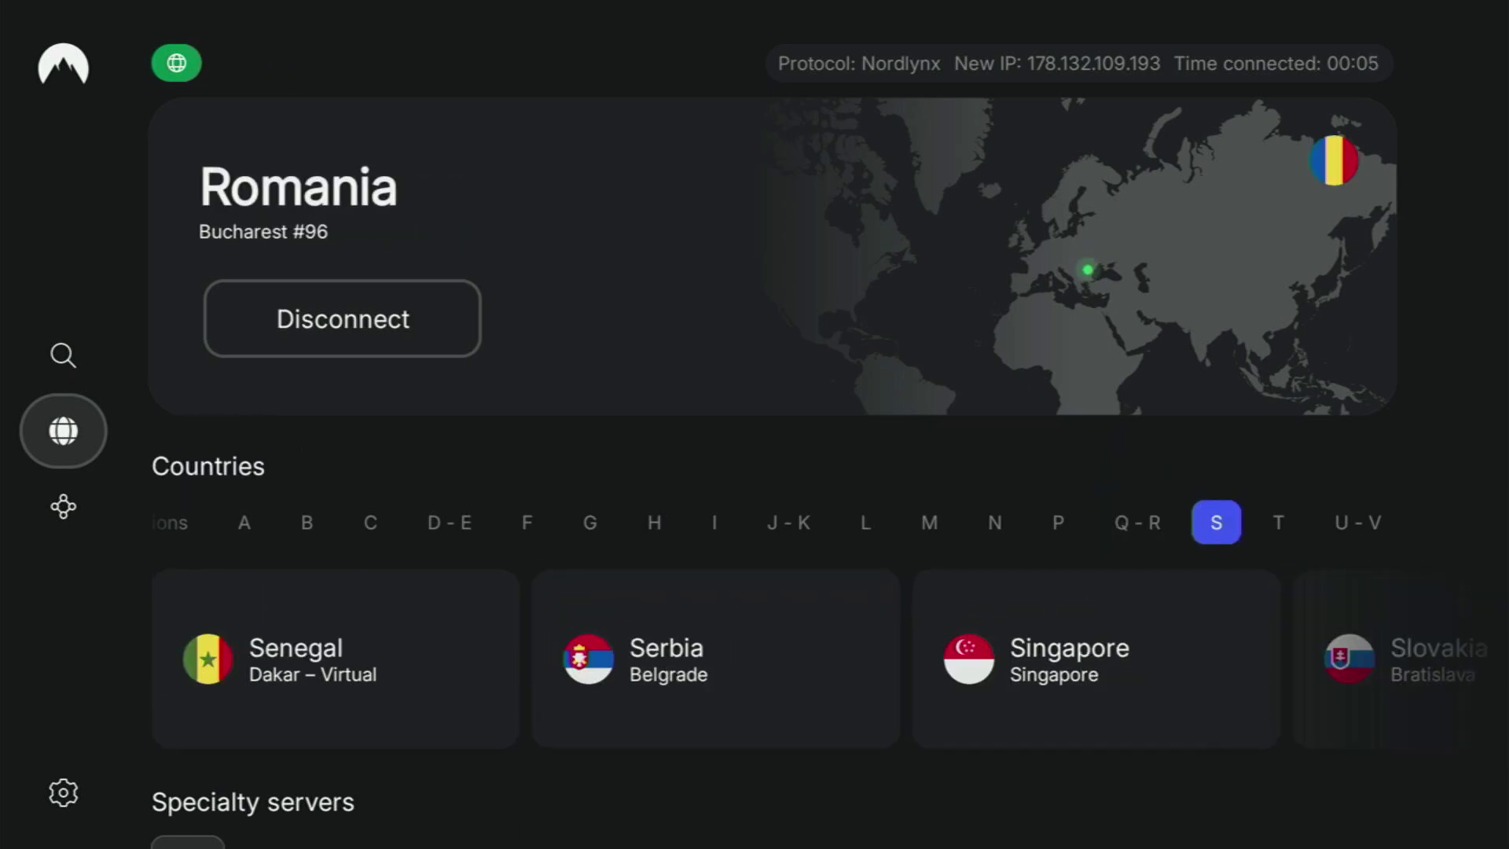
{"action": "key", "text": "Down"}
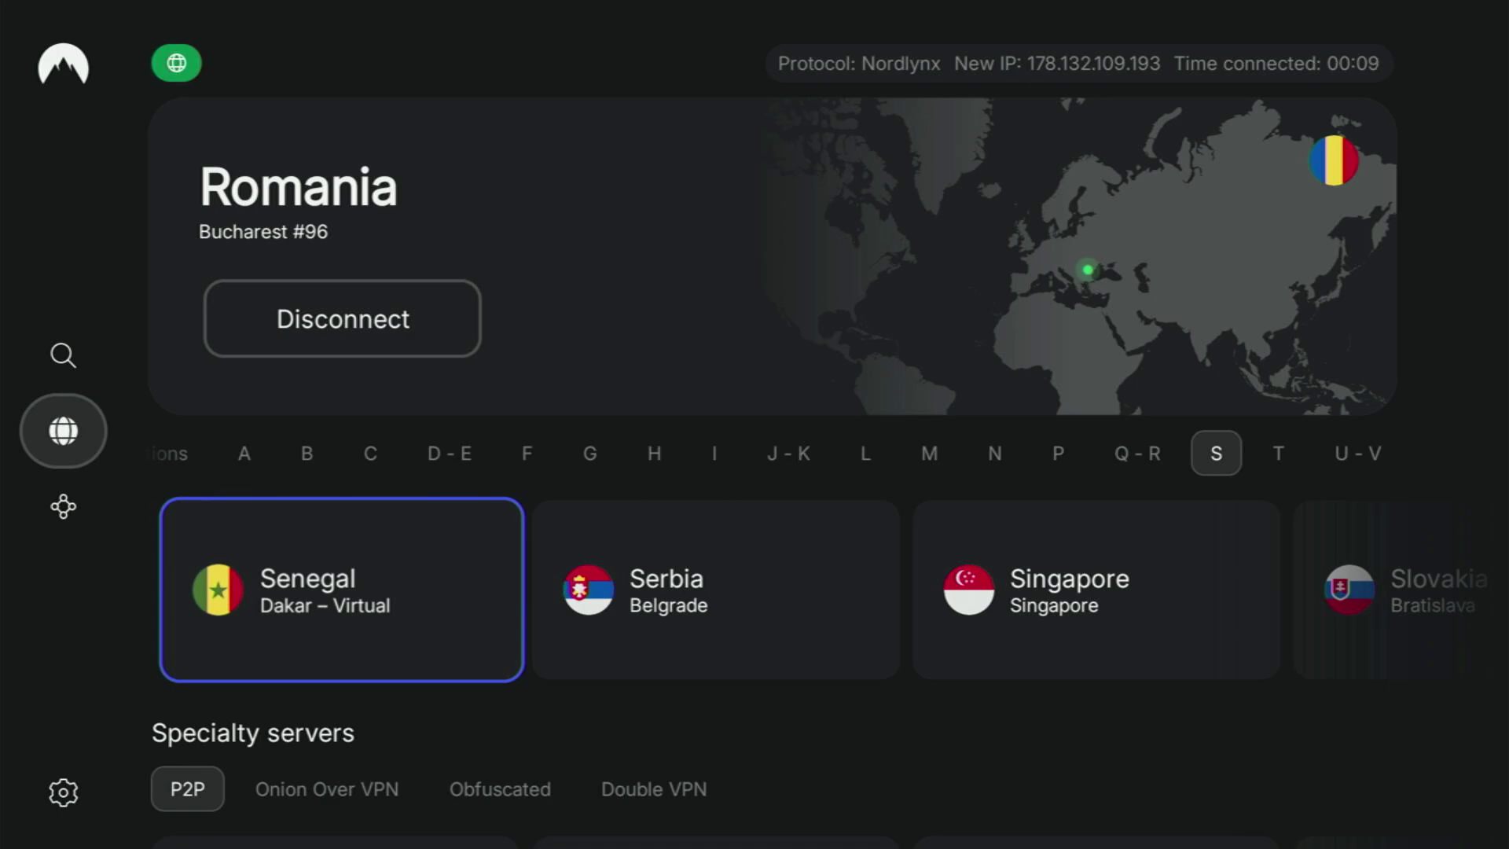
Go from NordVPN to the Fire TV home screen and launch Downloader from the app row.
{"action": "key", "text": "Home"}
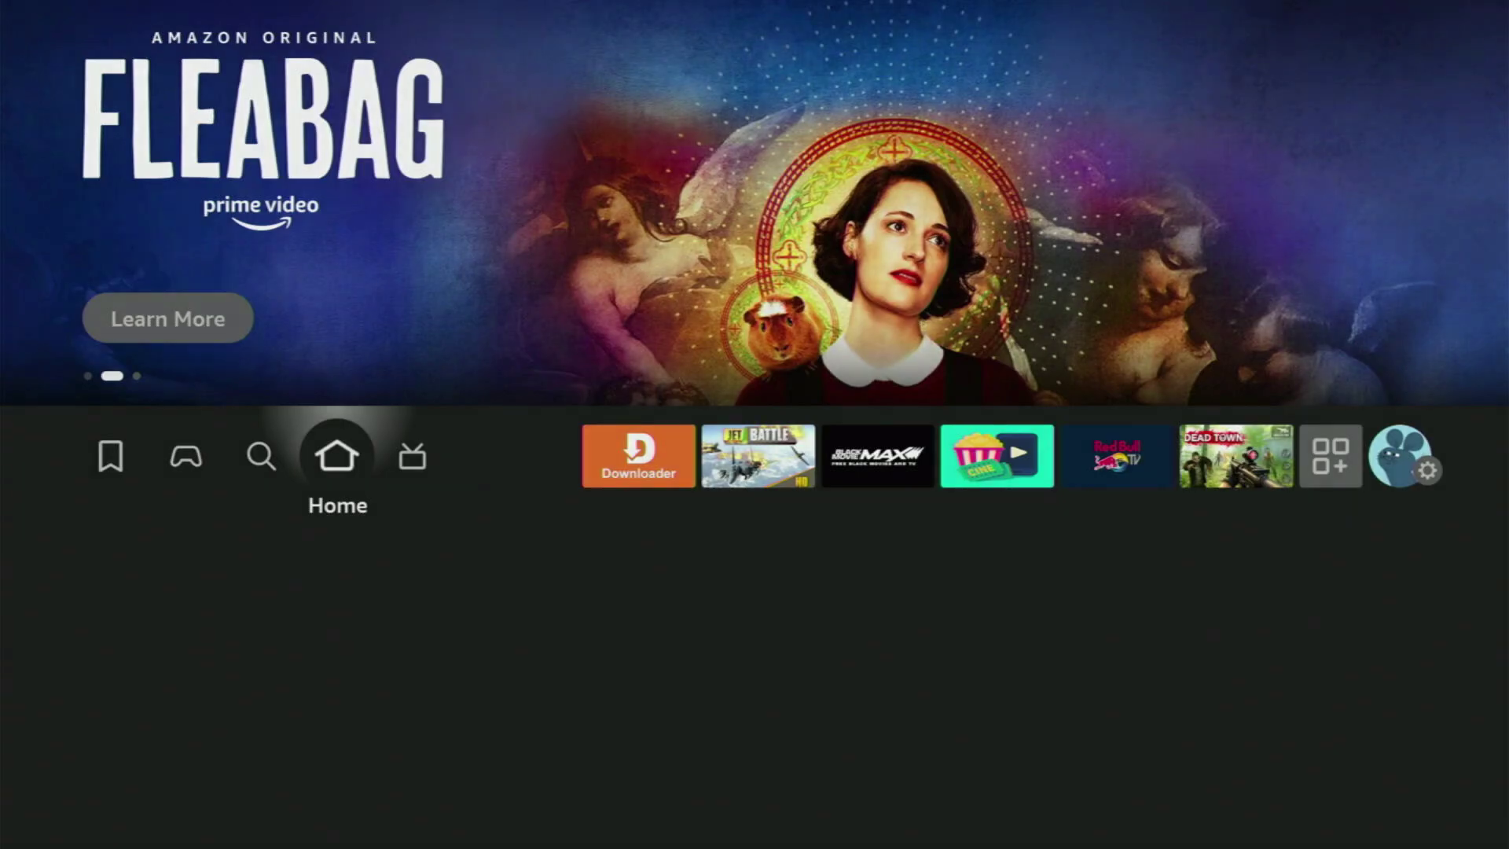
{"action": "key", "text": "Right"}
{"action": "key", "text": "Right"}
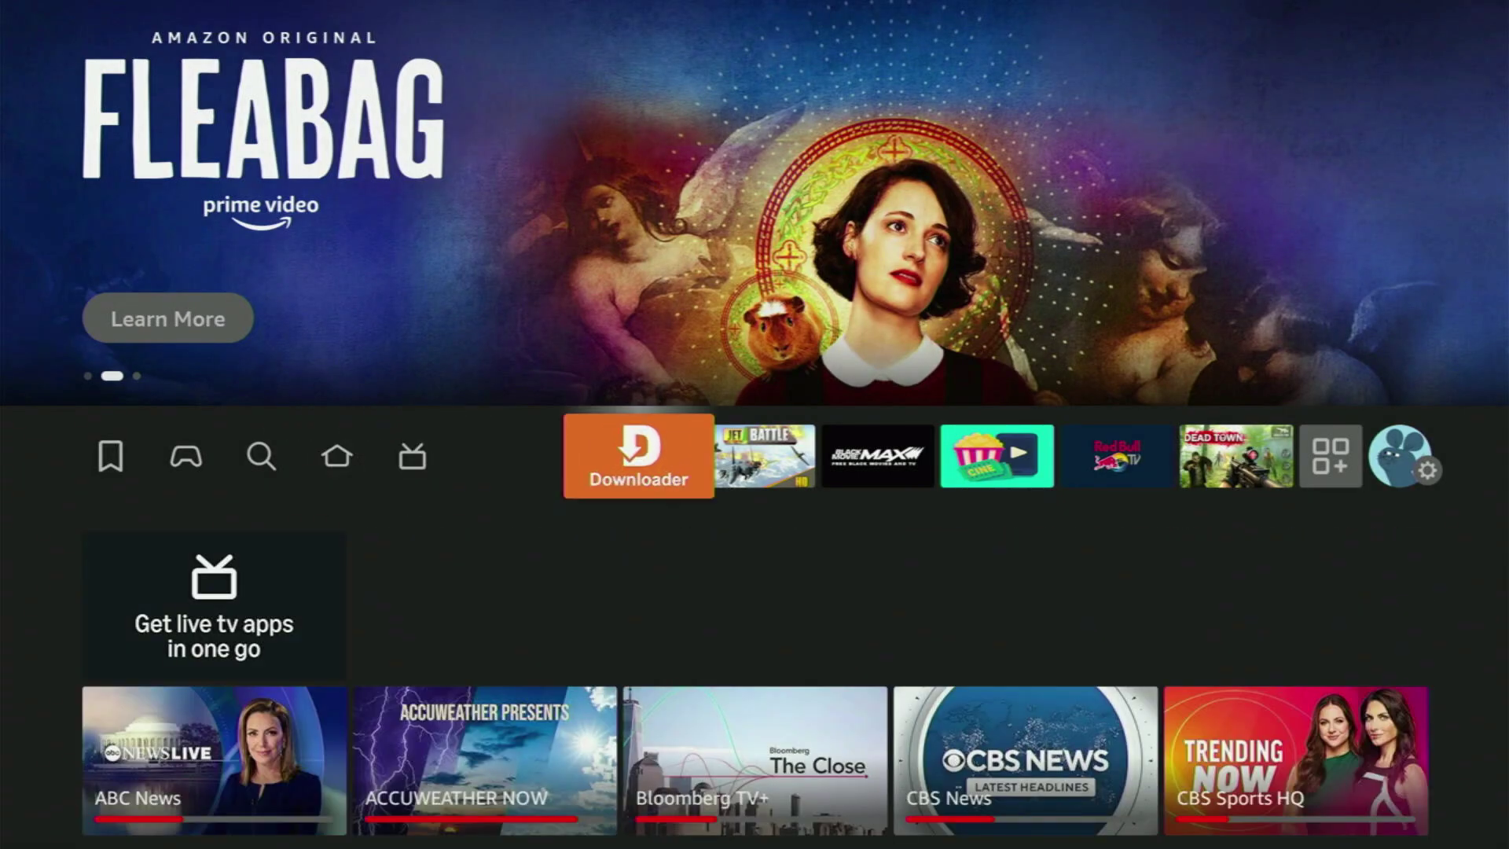
{"action": "key", "text": "Return"}
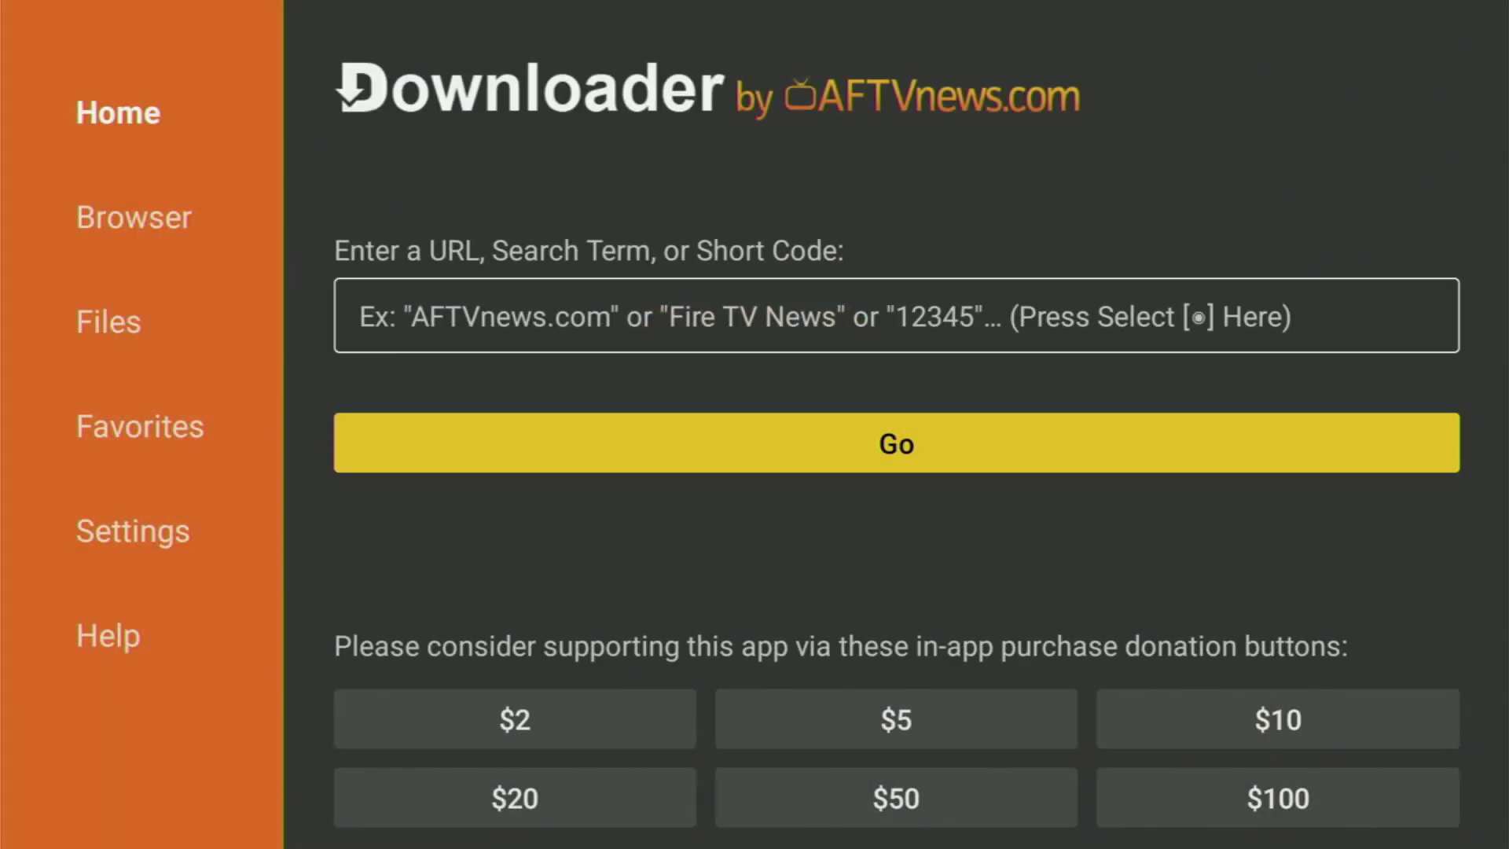
Open the keyboard for Downloader's URL field and type 'onst'.
{"action": "key", "text": "Up"}
{"action": "key", "text": "Return"}
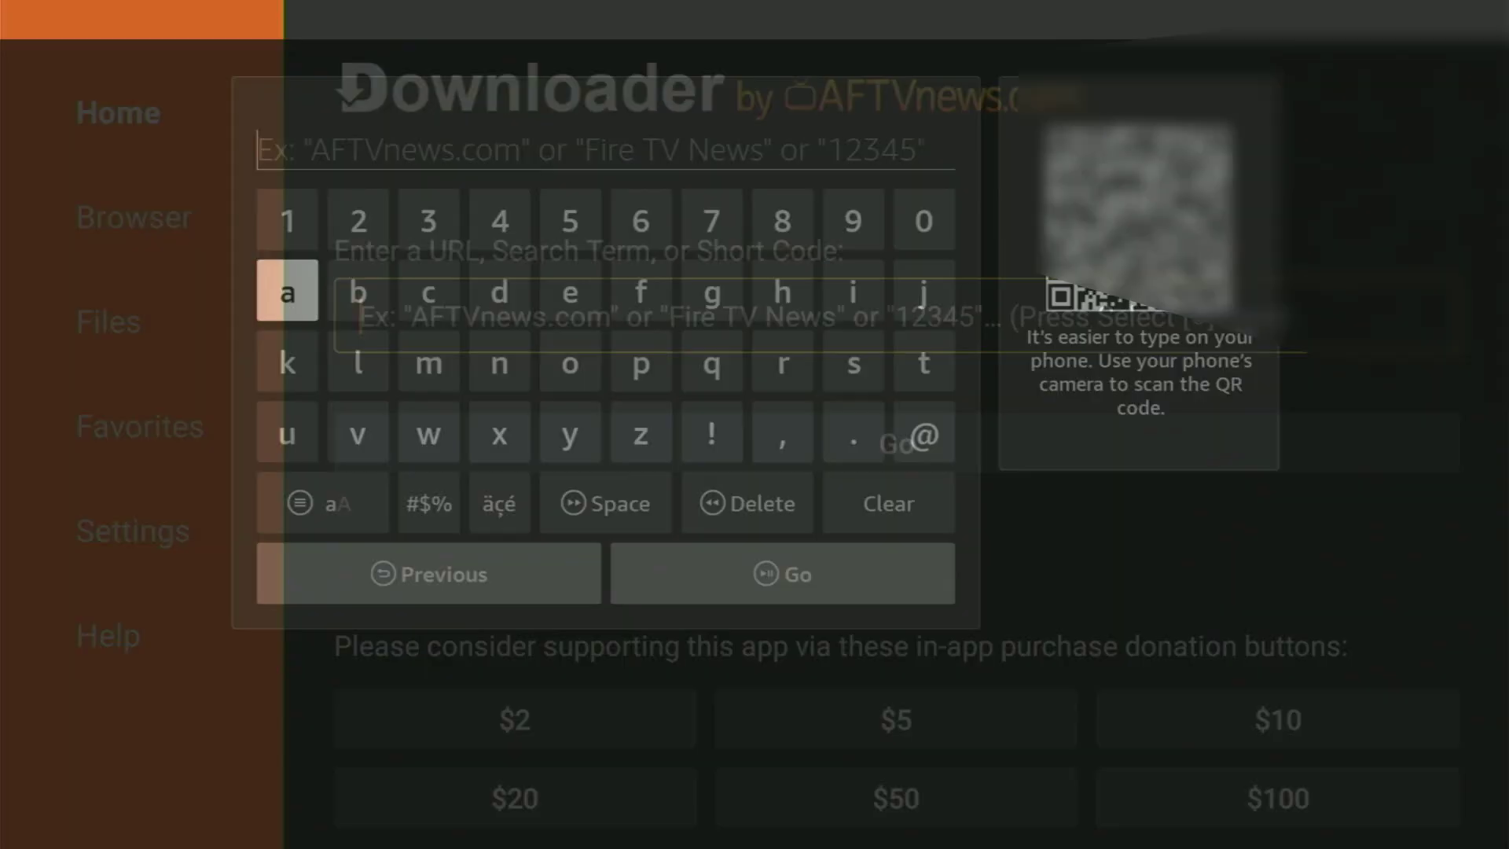
{"action": "key", "text": "Down"}
{"action": "key", "text": "Right"}
{"action": "key", "text": "Right"}
{"action": "key", "text": "Right"}
{"action": "key", "text": "Right"}
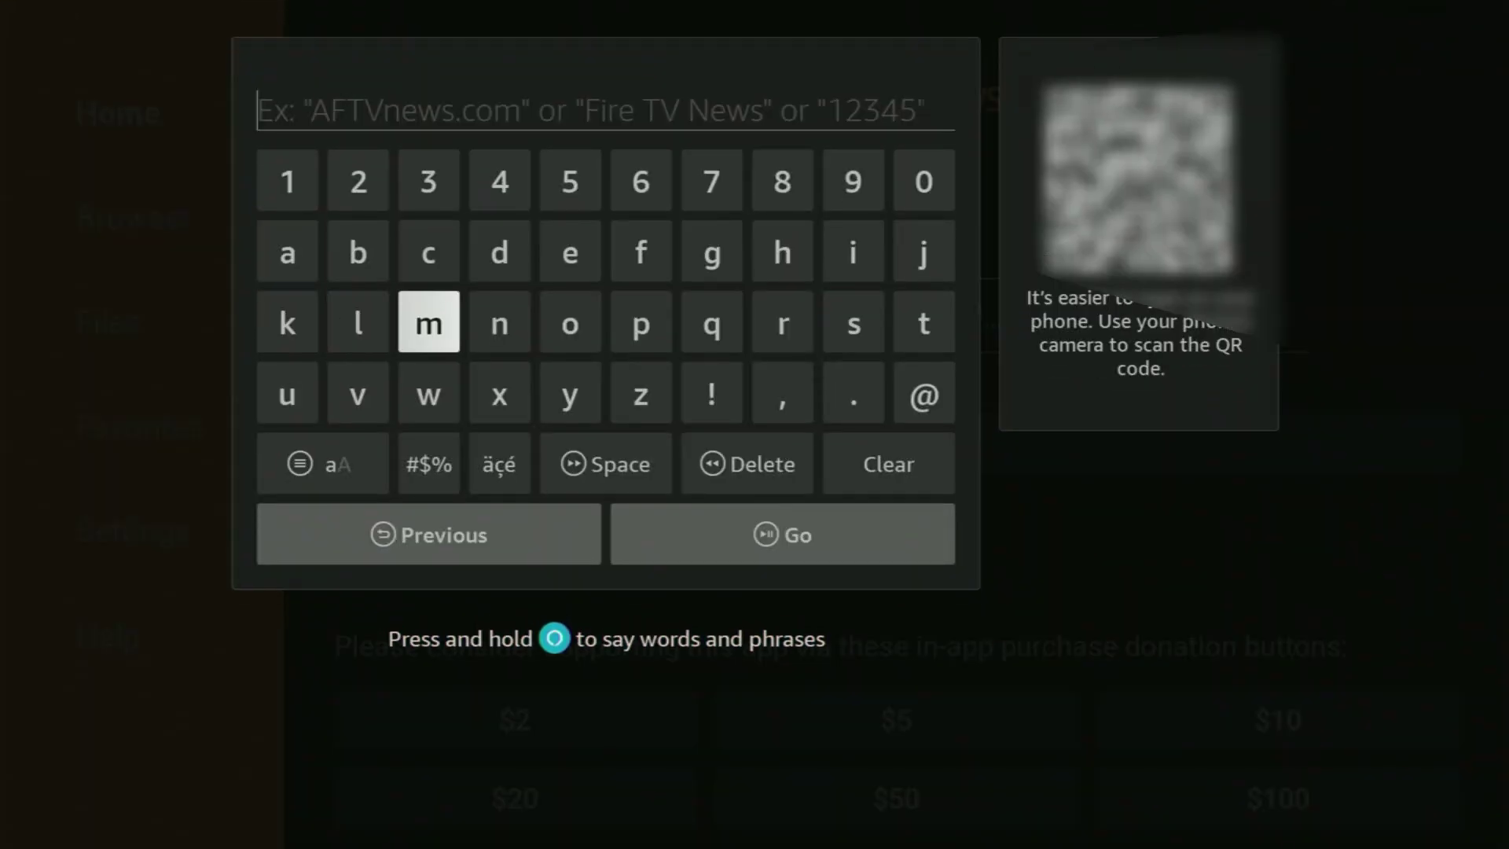
{"action": "key", "text": "Return"}
{"action": "key", "text": "Left"}
{"action": "key", "text": "Return"}
{"action": "key", "text": "Right"}
{"action": "key", "text": "Right"}
{"action": "key", "text": "Right"}
{"action": "key", "text": "Right"}
{"action": "key", "text": "Right"}
{"action": "key", "text": "Right"}
{"action": "key", "text": "Left"}
{"action": "key", "text": "Return"}
{"action": "key", "text": "Right"}
{"action": "key", "text": "Return"}
Continue the address to read 'onstream'.
{"action": "key", "text": "Left"}
{"action": "key", "text": "Left"}
{"action": "key", "text": "Return"}
{"action": "key", "text": "Up"}
{"action": "key", "text": "Left"}
{"action": "key", "text": "Left"}
{"action": "key", "text": "Left"}
{"action": "key", "text": "Return"}
{"action": "key", "text": "Left"}
Complete the address as onstream.so and submit it so Downloader starts connecting.
{"action": "key", "text": "Left"}
{"action": "key", "text": "Left"}
{"action": "key", "text": "Left"}
{"action": "key", "text": "Return"}
{"action": "key", "text": "Down"}
{"action": "key", "text": "Right"}
{"action": "key", "text": "Right"}
{"action": "key", "text": "Return"}
{"action": "key", "text": "Down"}
{"action": "key", "text": "Right"}
{"action": "key", "text": "Right"}
{"action": "key", "text": "Right"}
{"action": "key", "text": "Right"}
{"action": "key", "text": "Right"}
{"action": "key", "text": "Right"}
{"action": "key", "text": "Return"}
{"action": "key", "text": "Up"}
{"action": "key", "text": "Return"}
{"action": "key", "text": "Left"}
{"action": "key", "text": "Left"}
{"action": "key", "text": "Left"}
{"action": "key", "text": "Left"}
{"action": "key", "text": "Return"}
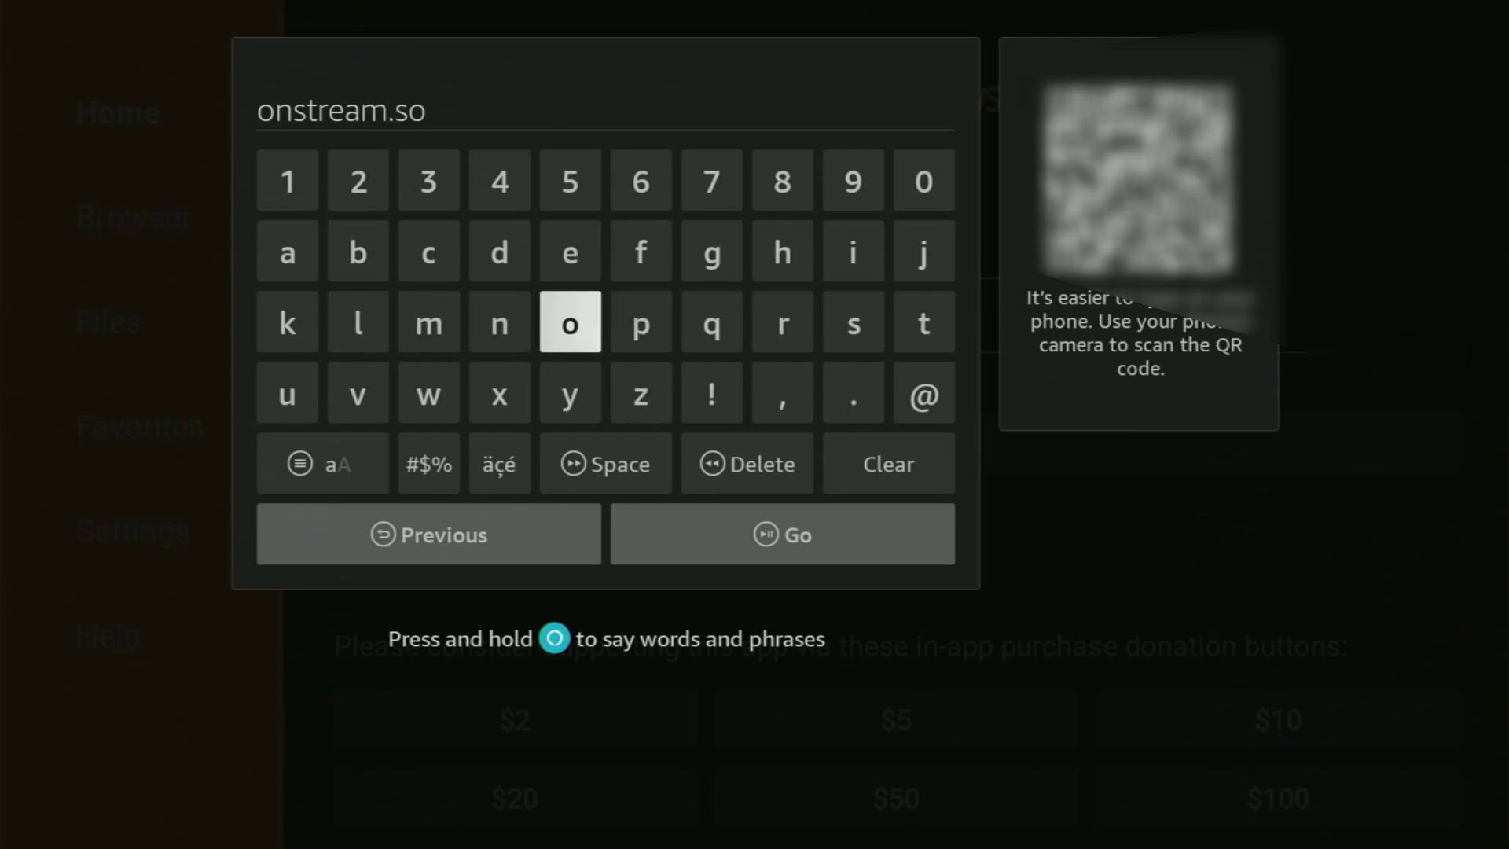
{"action": "key", "text": "Down"}
{"action": "key", "text": "Down"}
{"action": "key", "text": "Down"}
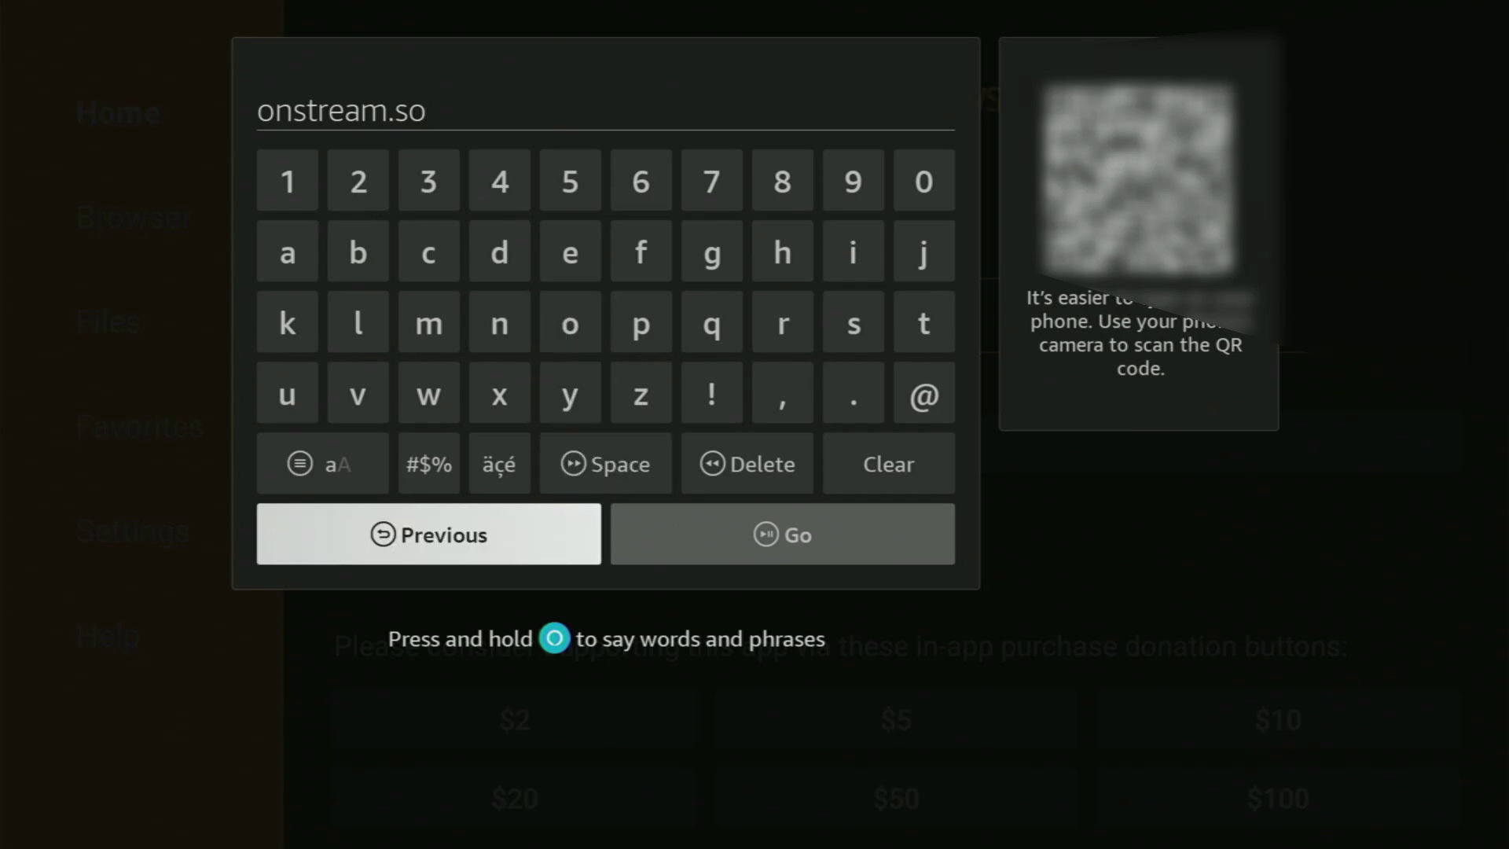
{"action": "key", "text": "Right"}
{"action": "key", "text": "Return"}
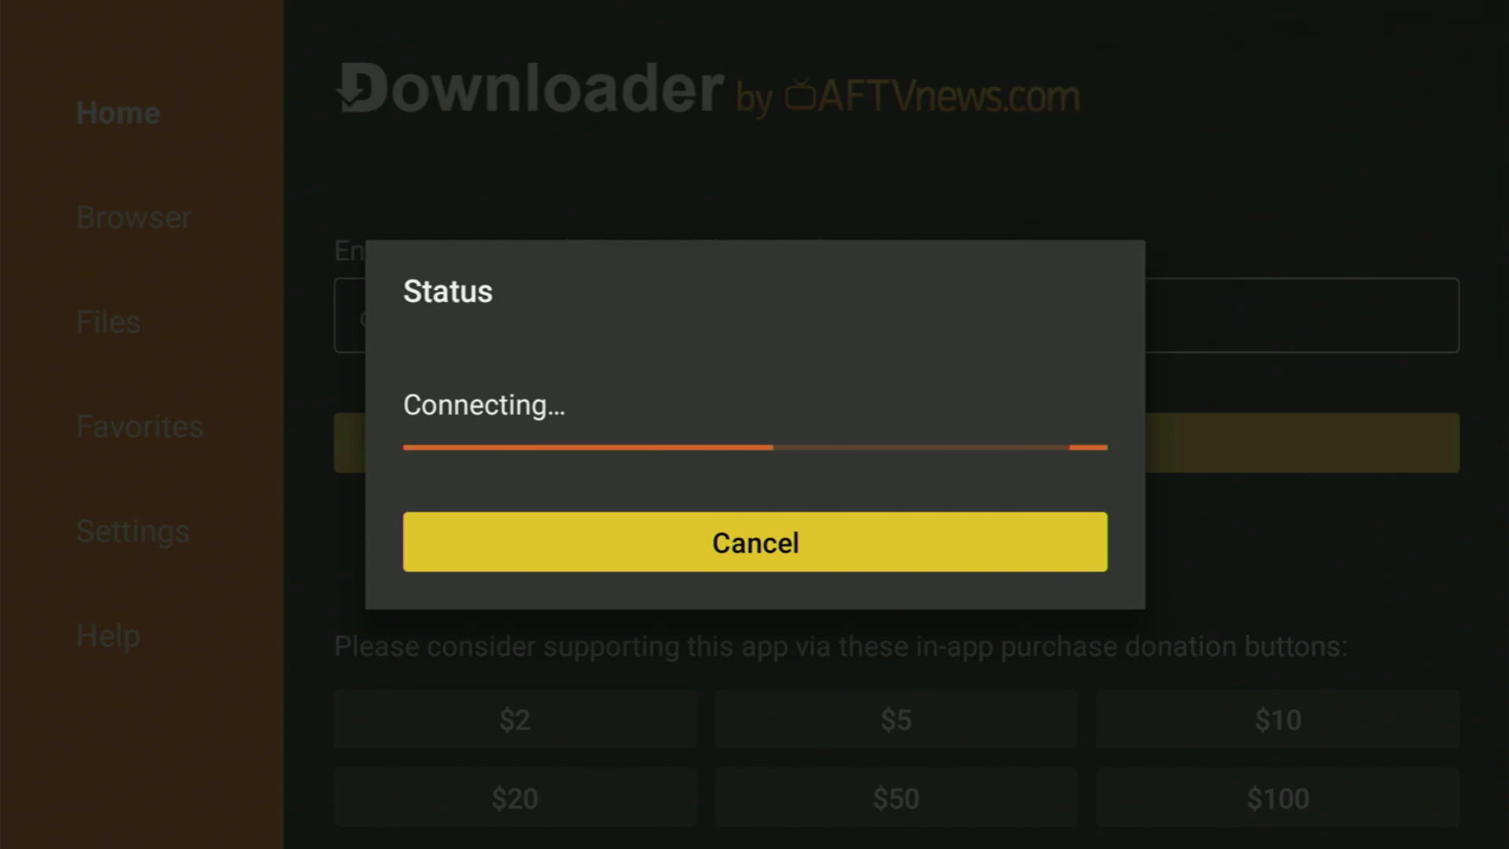
{"action": "key", "text": "Return"}
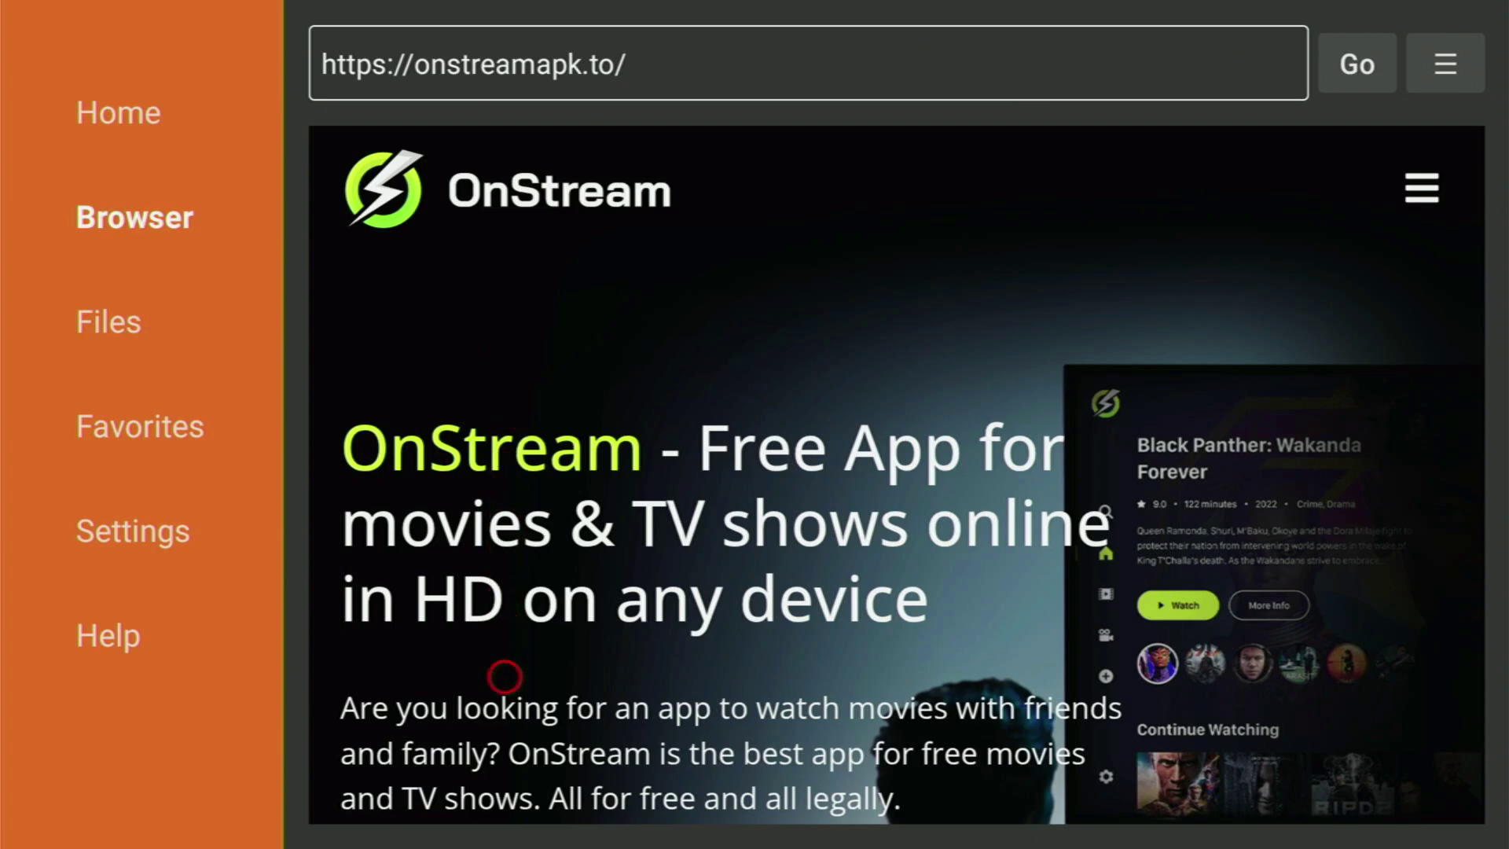
Download the 17.1 MB 'OnStream for android TV' APK from the OnStream page and choose Install.
{"action": "scroll", "coordinate": [505, 793], "scroll_direction": "down", "scroll_amount": 4}
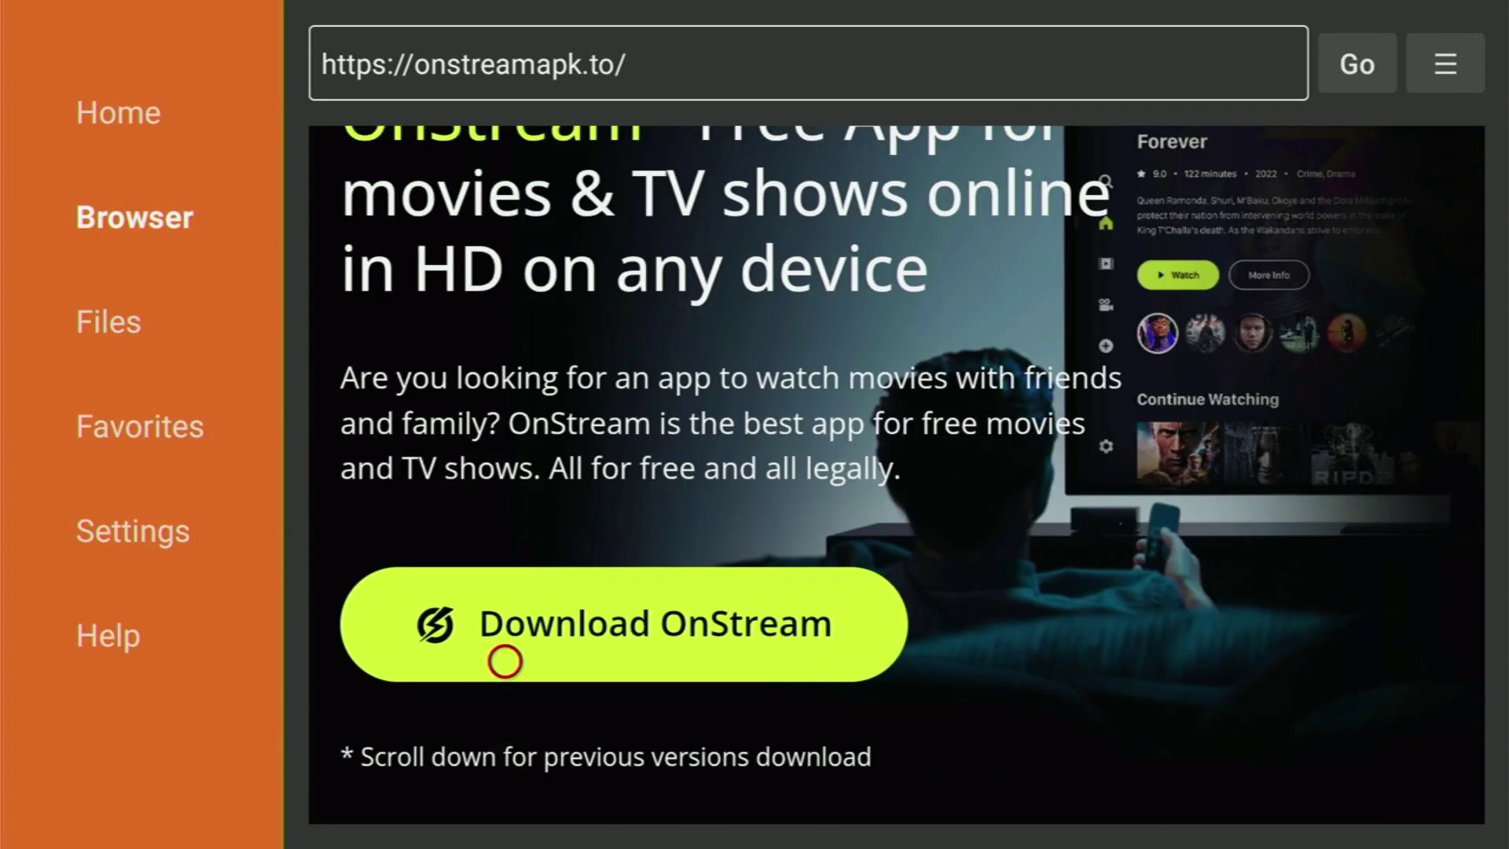
{"action": "left_click", "coordinate": [504, 660]}
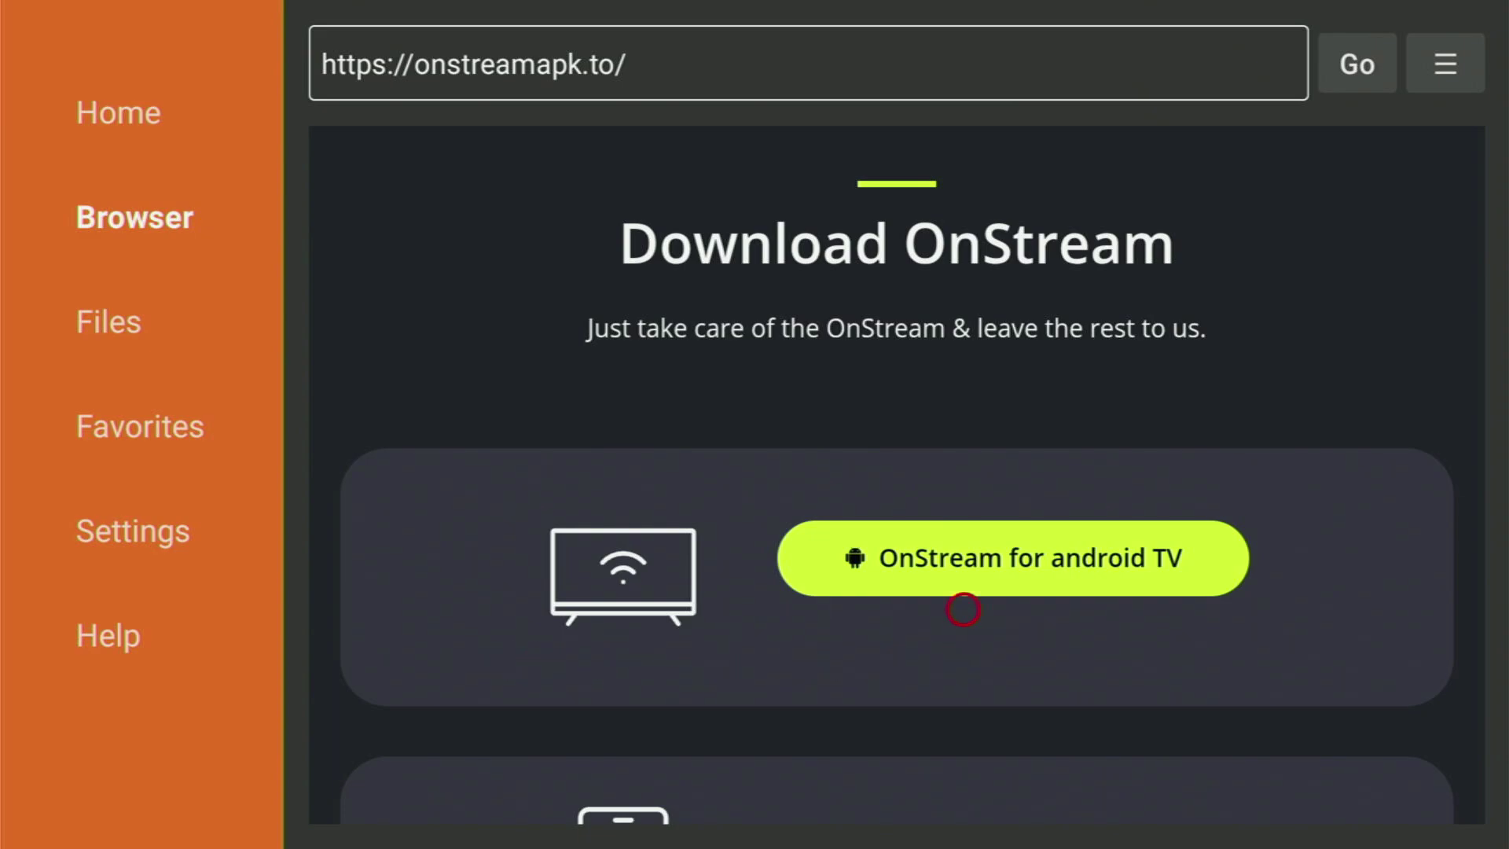
{"action": "left_click", "coordinate": [964, 544]}
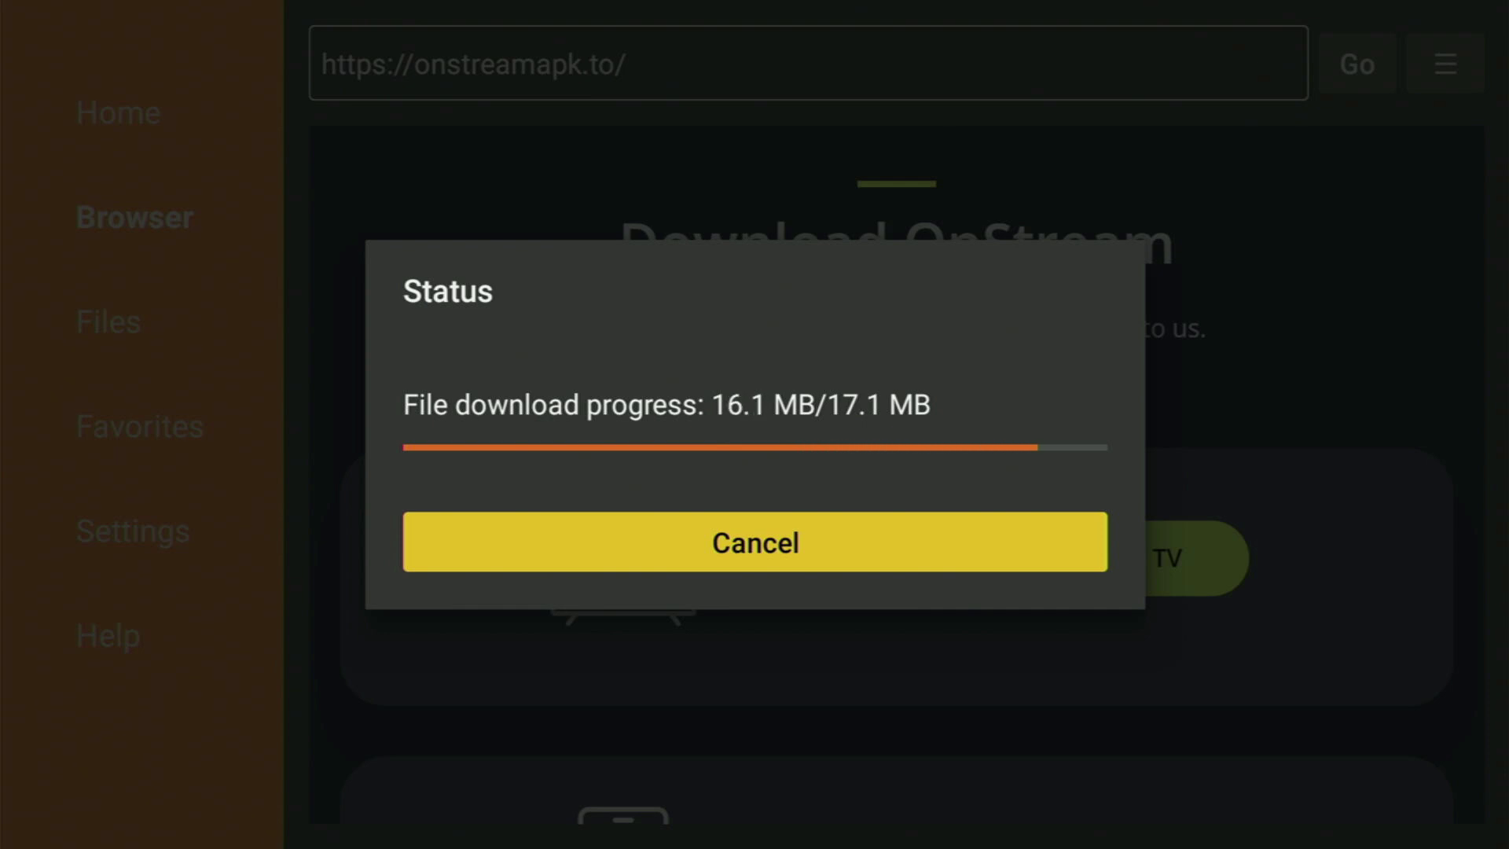
{"action": "key", "text": "Return"}
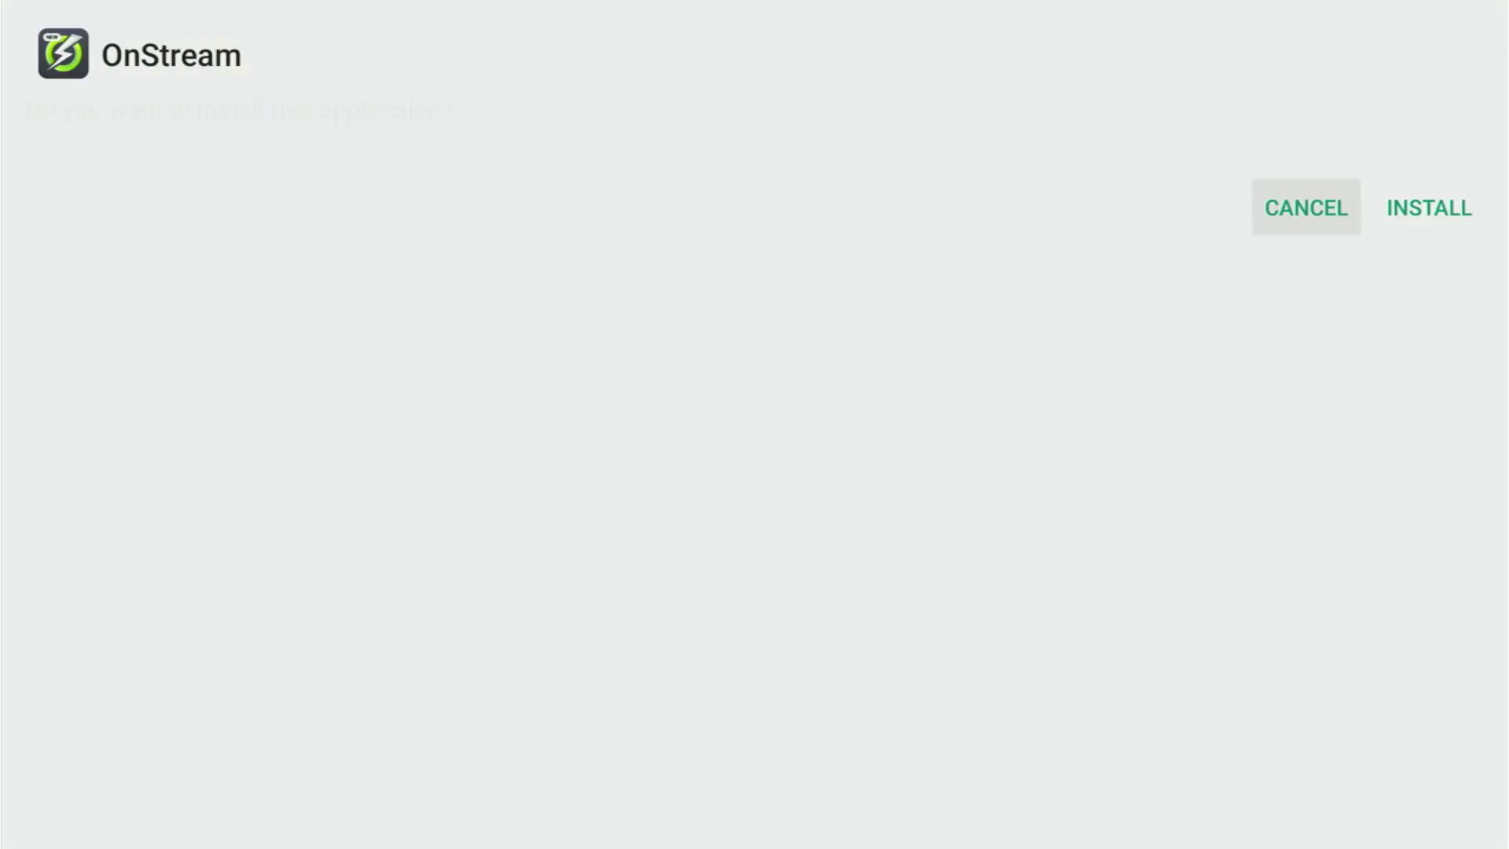
Confirm INSTALL for OnStream, then choose DONE once the app is installed.
{"action": "key", "text": "Right"}
{"action": "key", "text": "Return"}
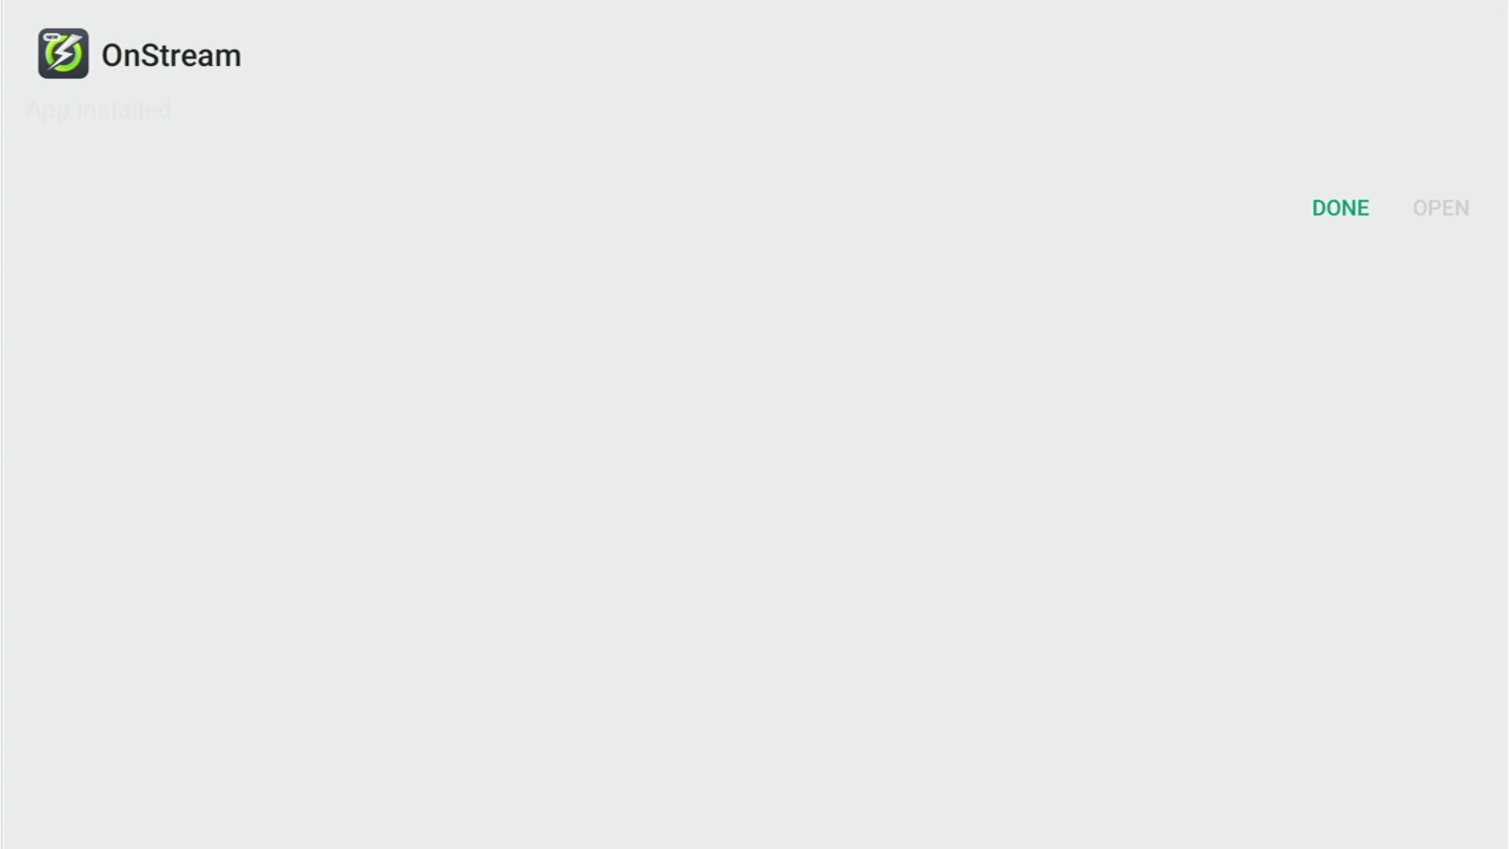
{"action": "key", "text": "Return"}
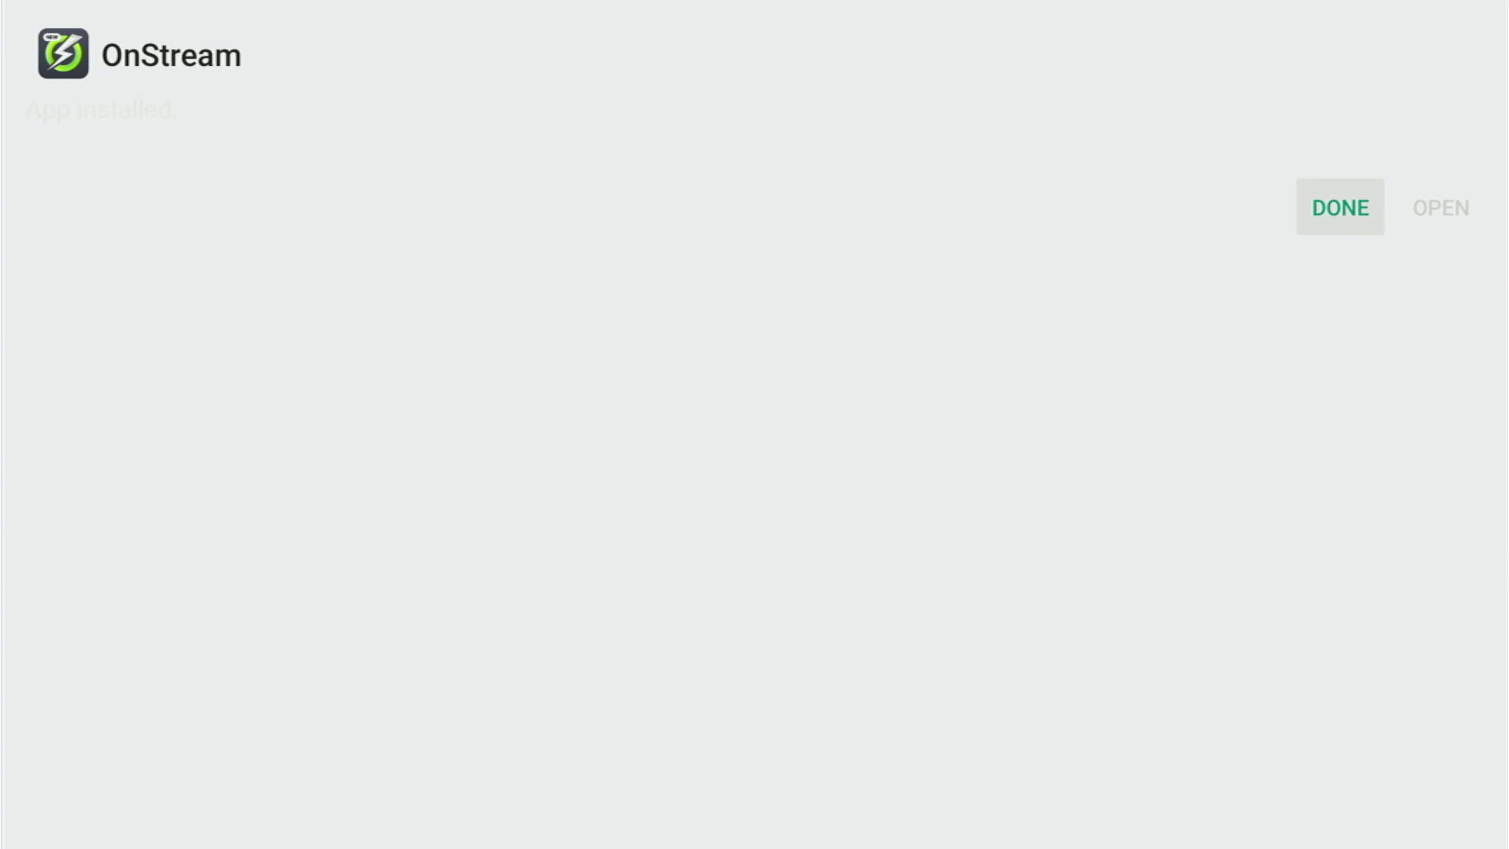
{"action": "key", "text": "Return"}
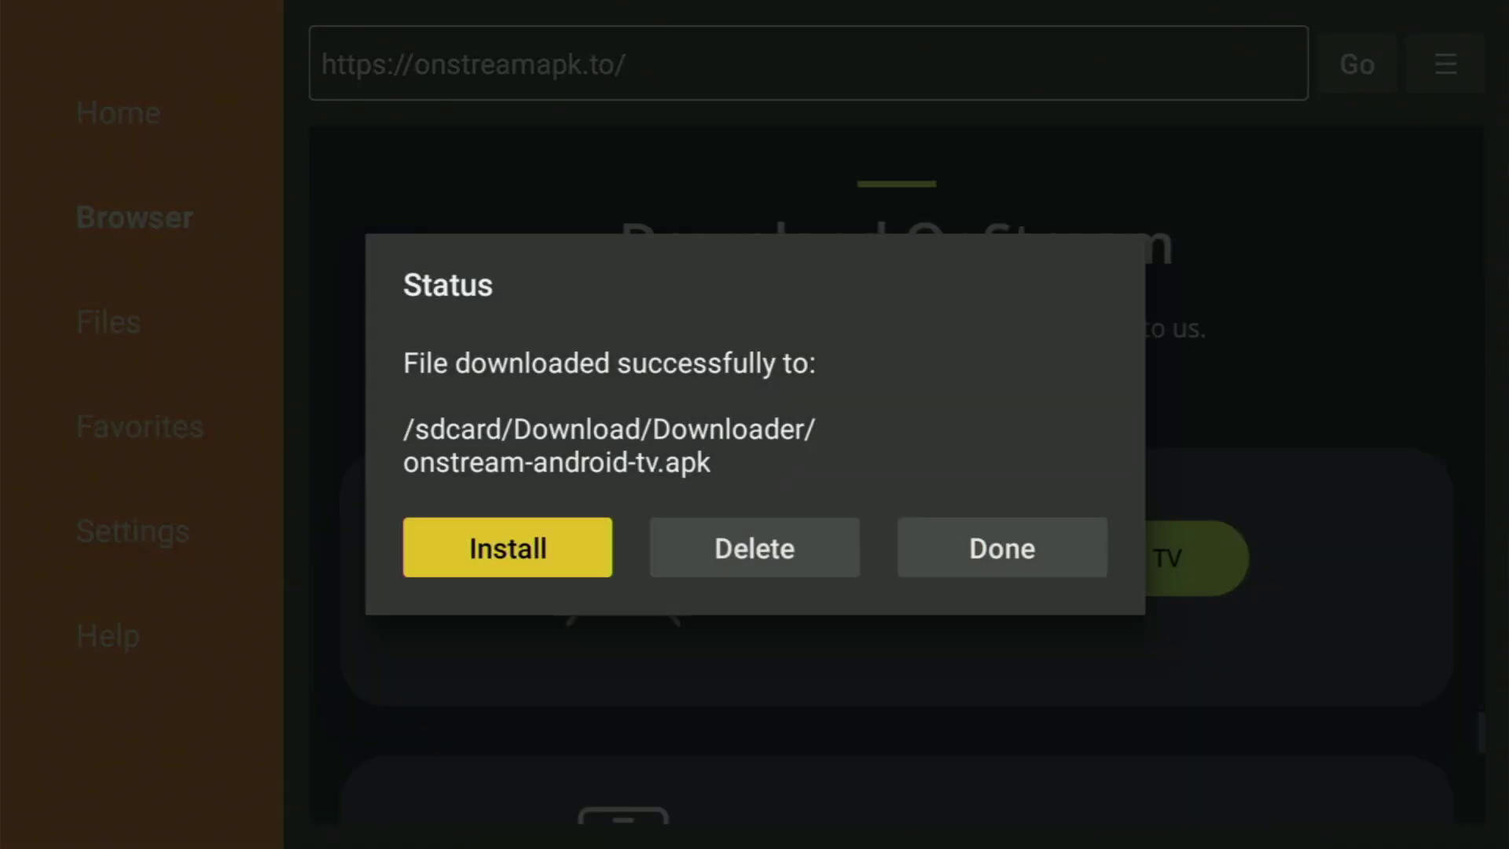
Delete onstream-android-tv.apk in Downloader, confirm it, and return to the Fire TV home screen.
{"action": "key", "text": "Right"}
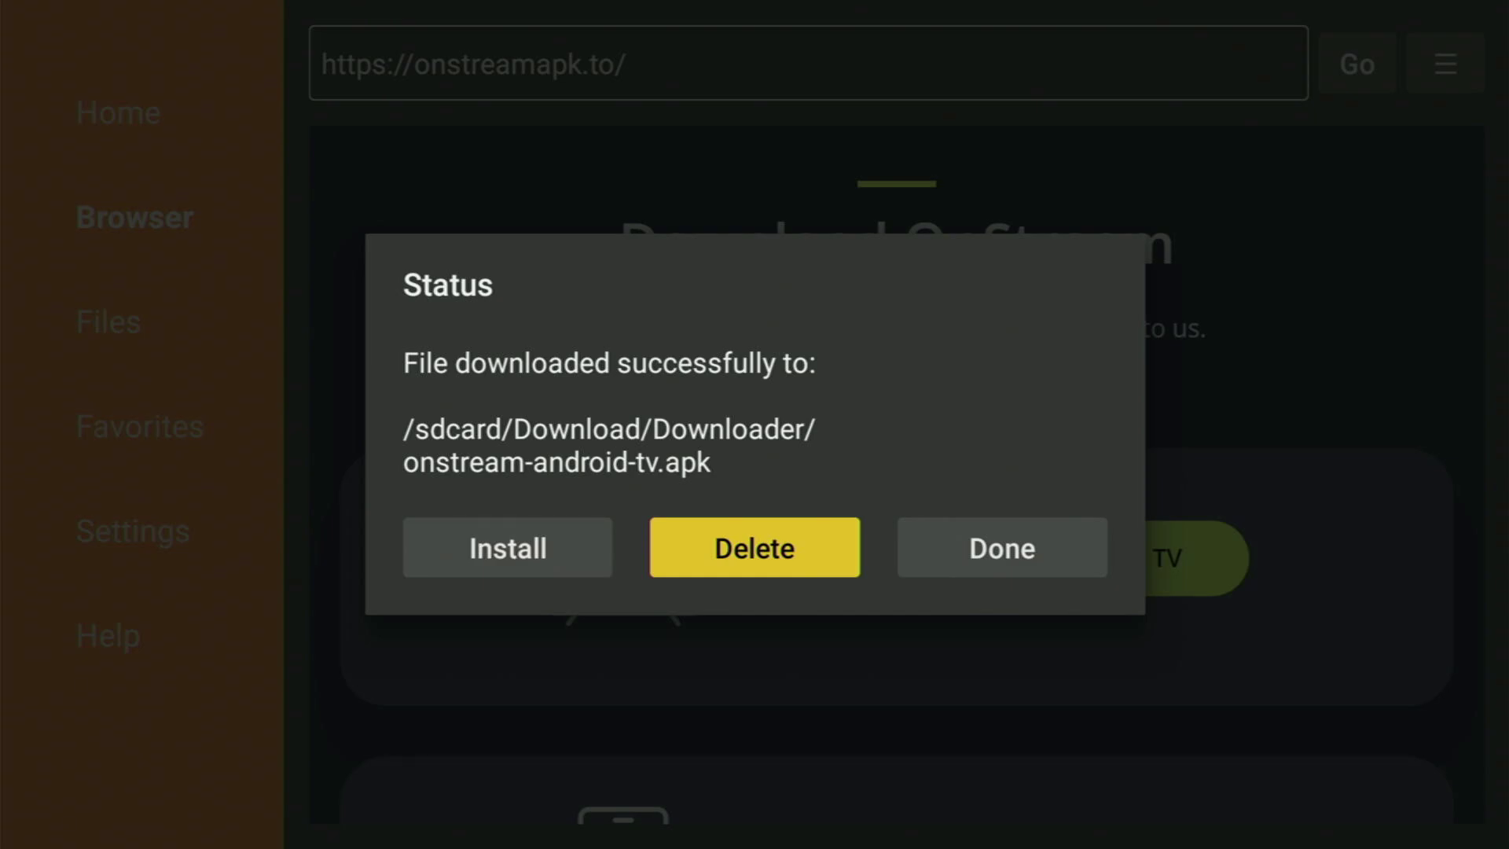
{"action": "key", "text": "Return"}
{"action": "key", "text": "Left"}
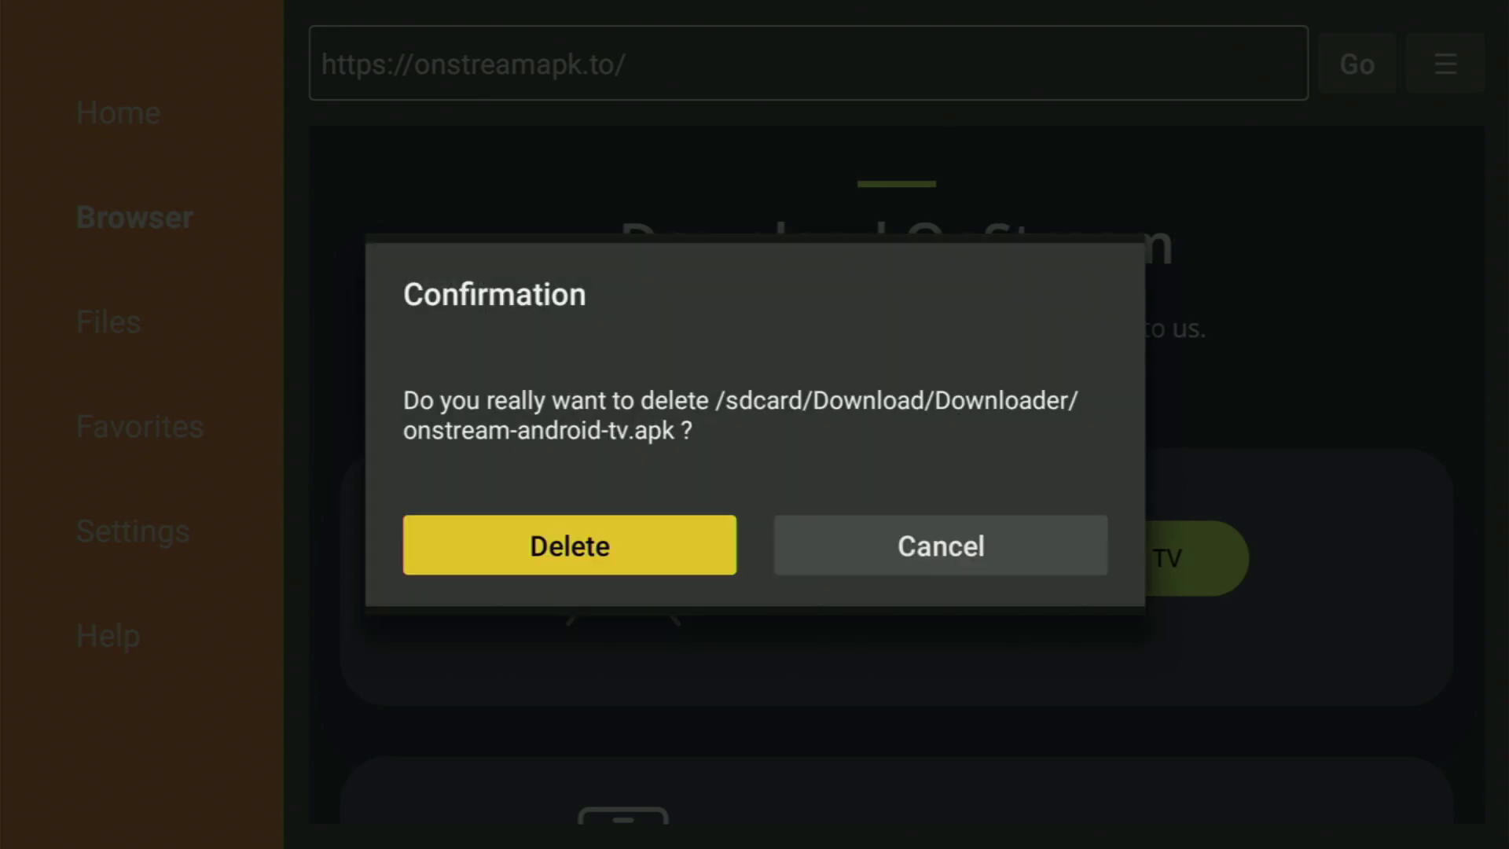
{"action": "key", "text": "Return"}
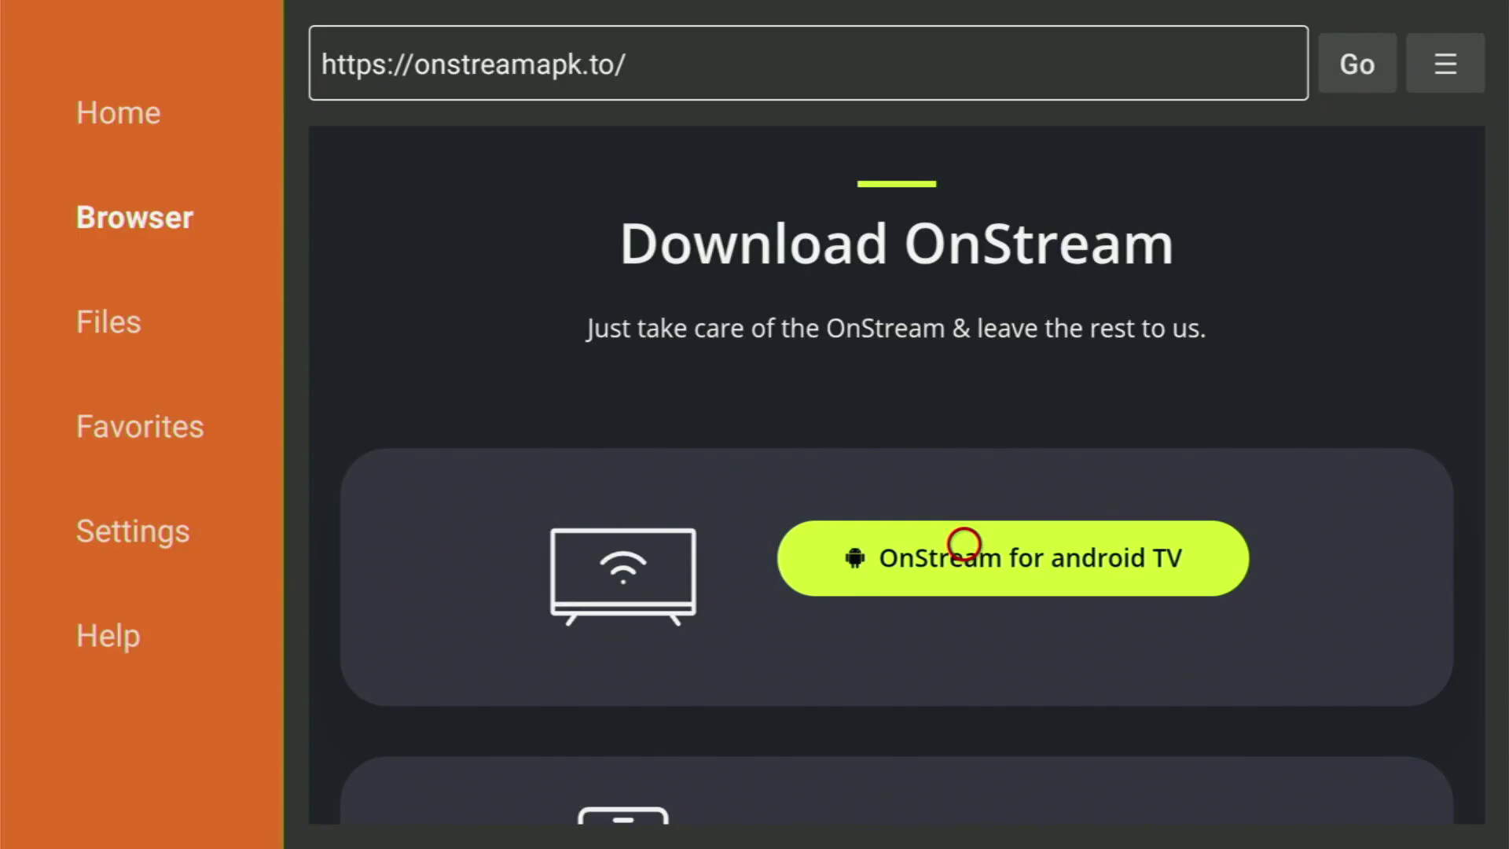
{"action": "key", "text": "Home"}
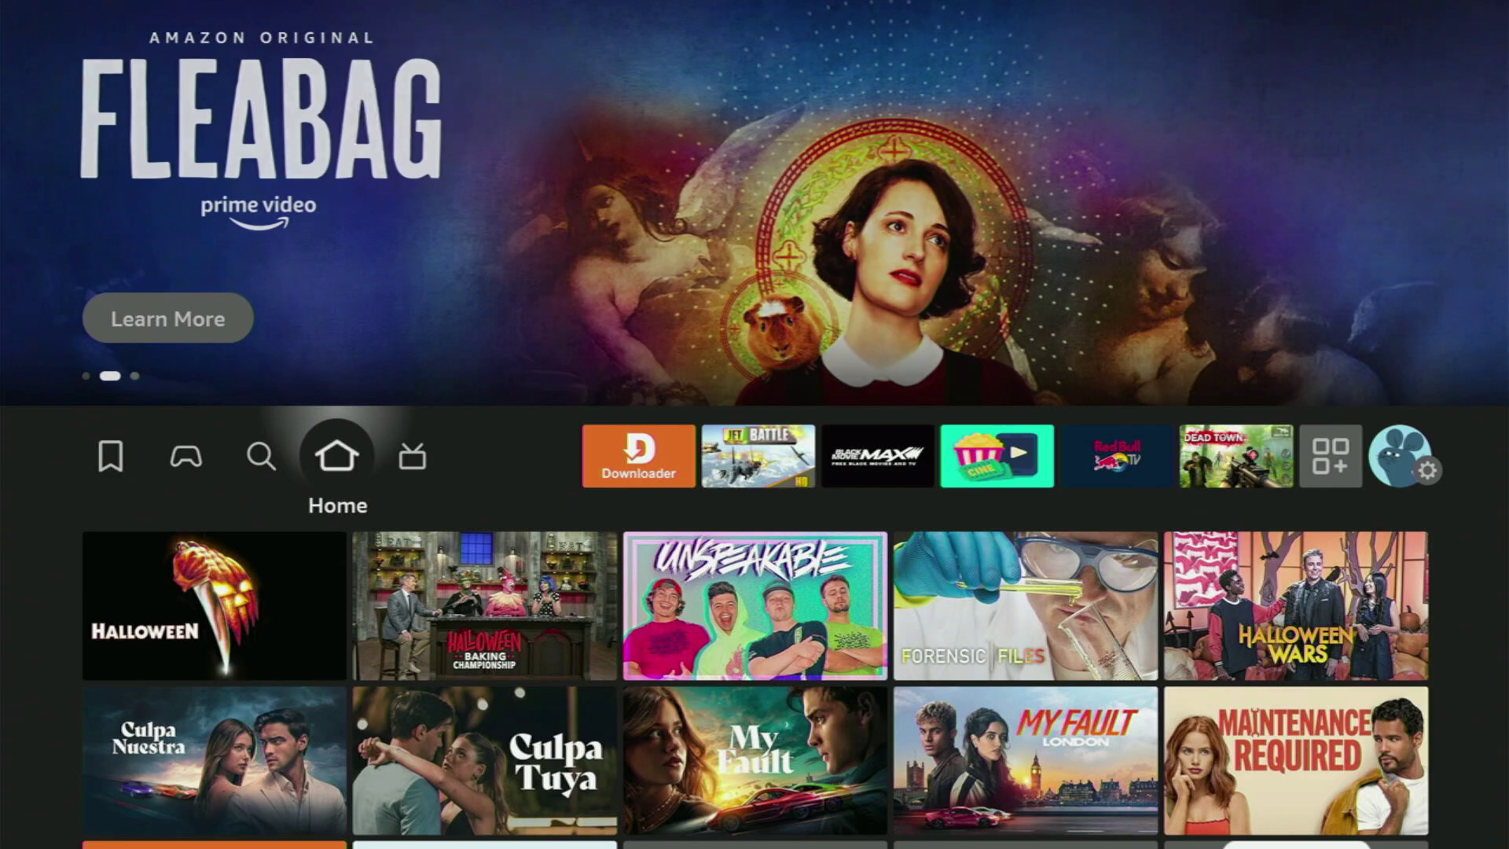
Open Your Apps & Channels, highlight the OnStream tile and bring up its options menu.
{"action": "key", "text": "Right"}
{"action": "key", "text": "Right"}
{"action": "key", "text": "Right"}
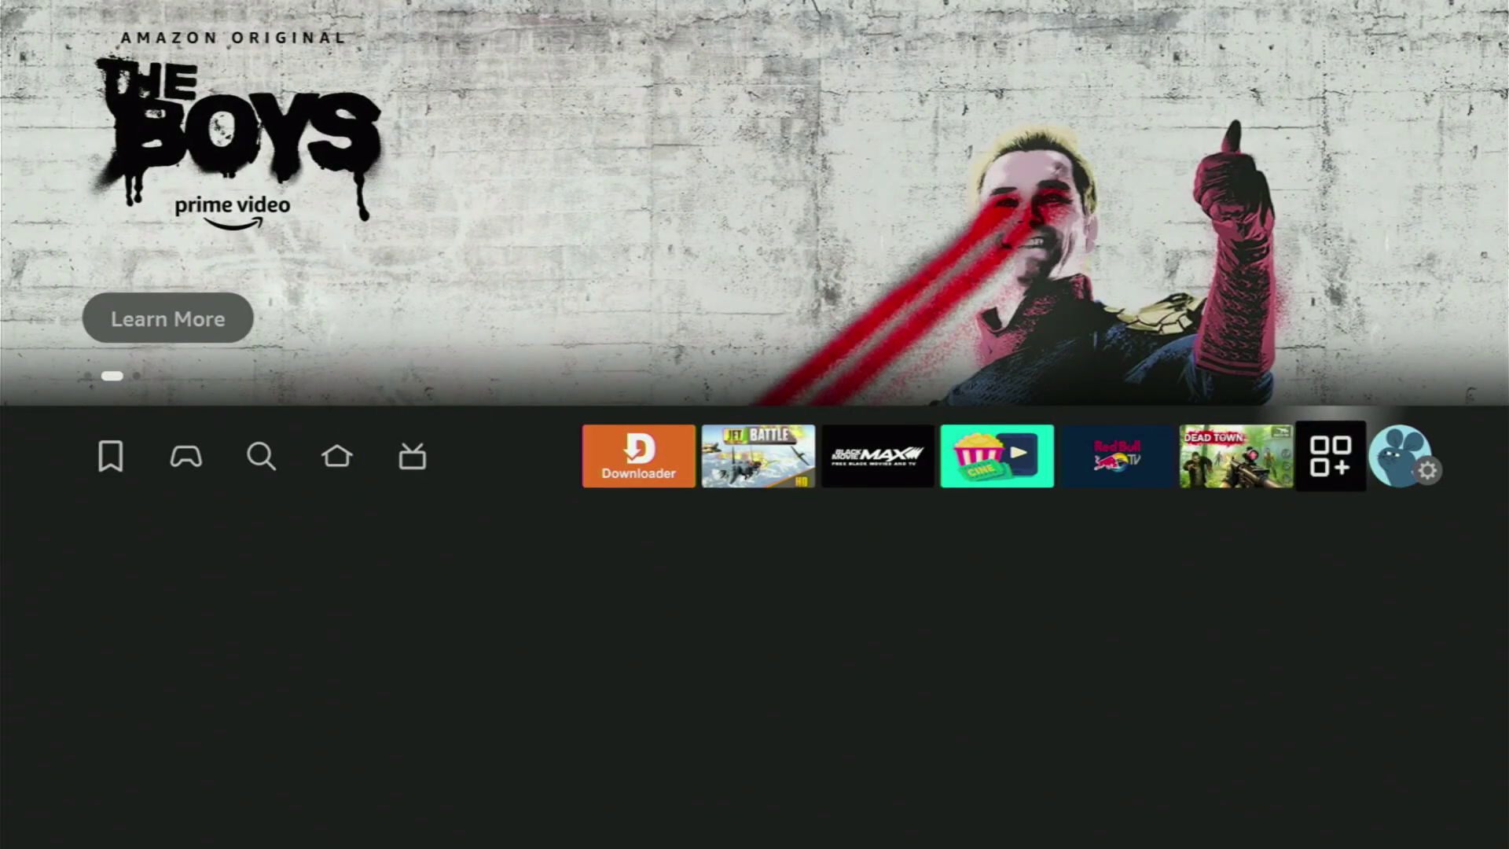
{"action": "key", "text": "Return"}
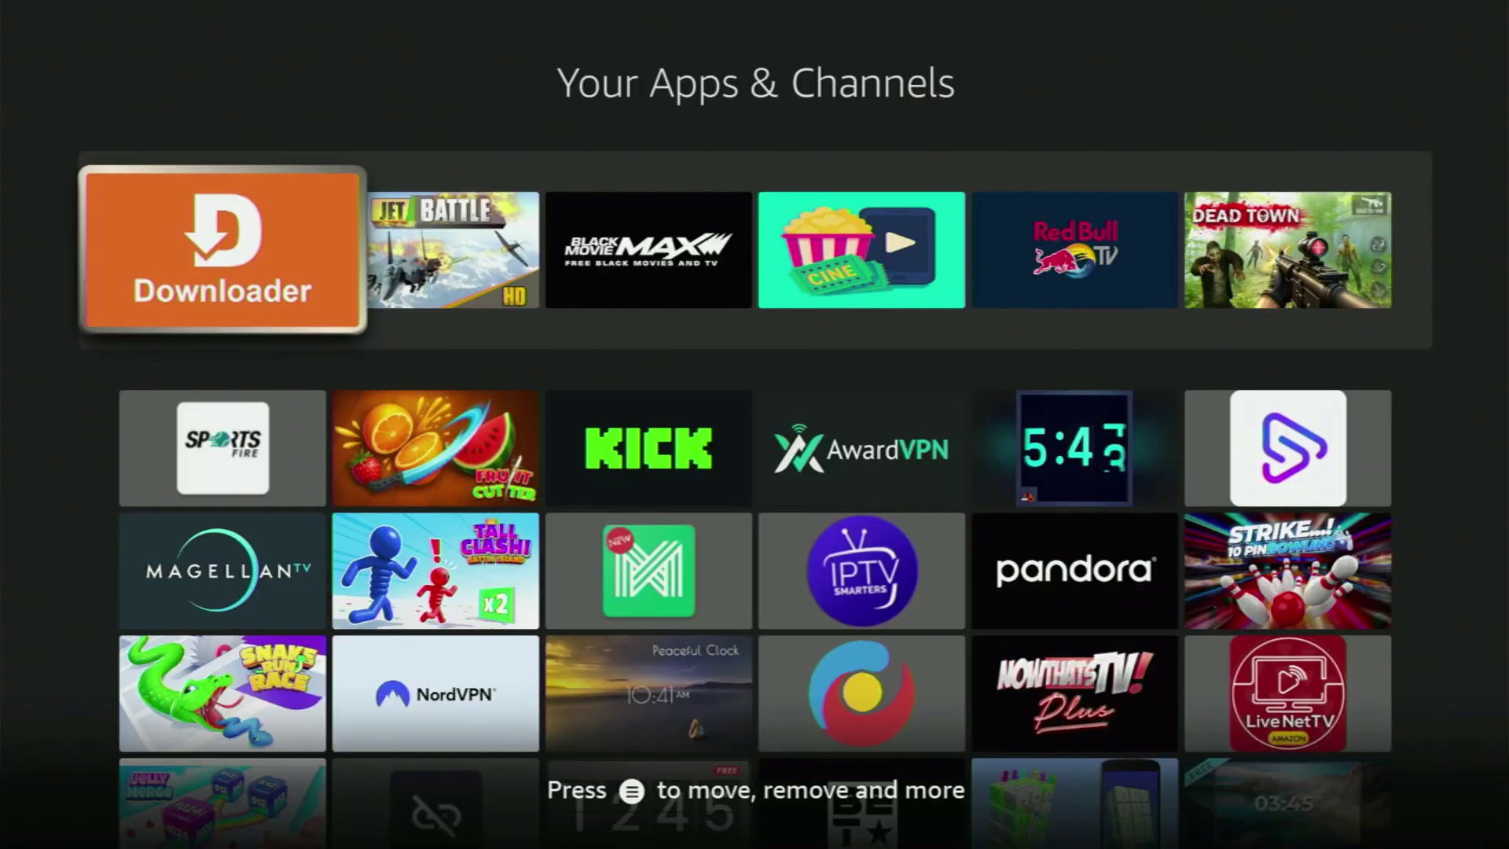
{"action": "key", "text": "Down"}
{"action": "key", "text": "Down"}
{"action": "key", "text": "Down"}
{"action": "key", "text": "Down"}
{"action": "key", "text": "Down"}
{"action": "key", "text": "Right"}
{"action": "key", "text": "Right"}
{"action": "key", "text": "Right"}
{"action": "key", "text": "Right"}
{"action": "key", "text": "Right"}
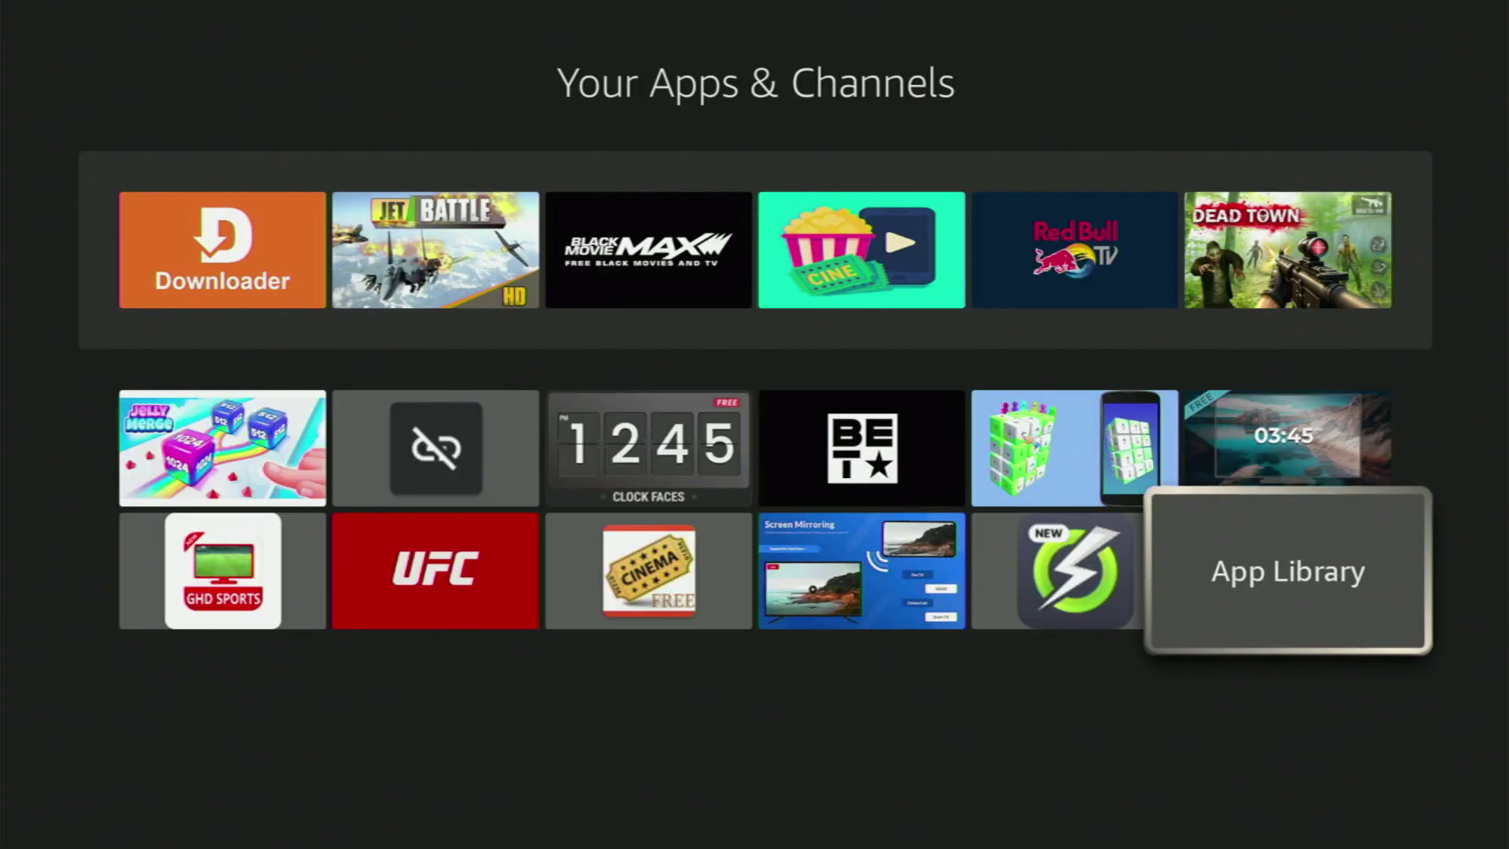
{"action": "key", "text": "Left"}
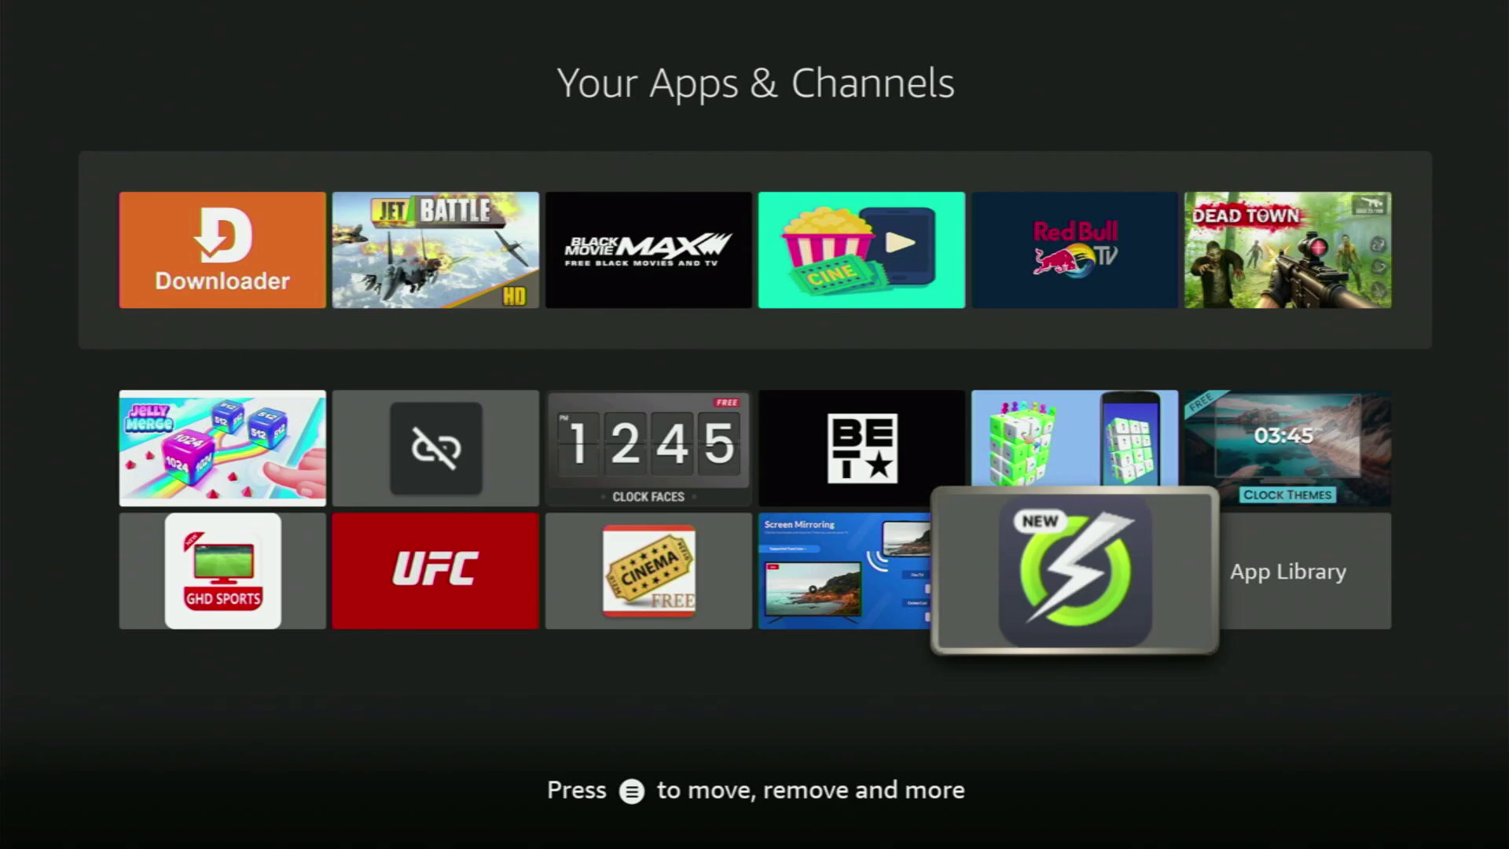
{"action": "key", "text": "Menu"}
Choose Move to front for OnStream and check the grid shows it first, ahead of Downloader.
{"action": "key", "text": "Down"}
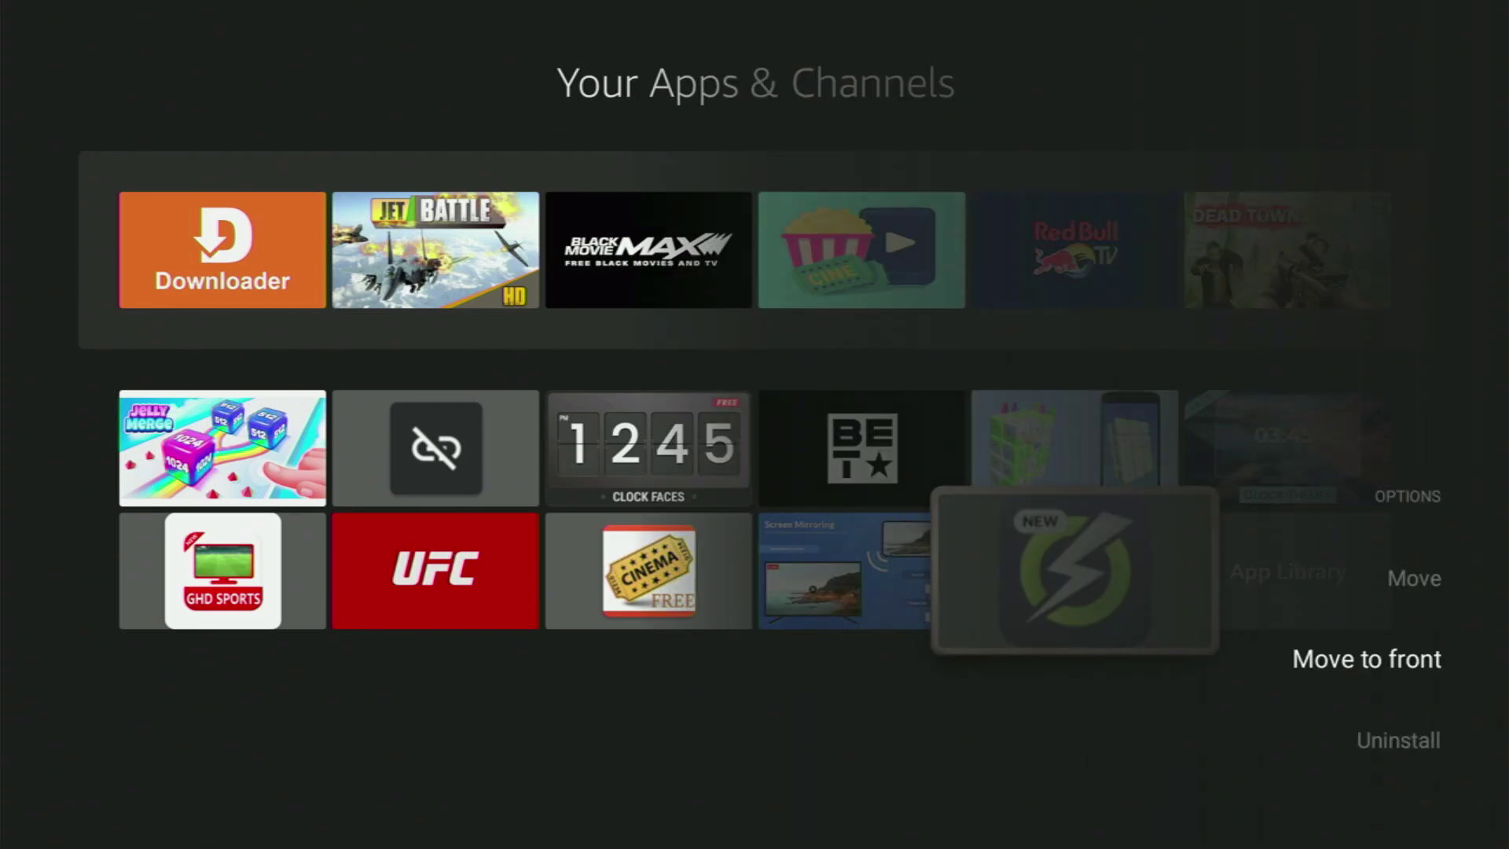
{"action": "key", "text": "Return"}
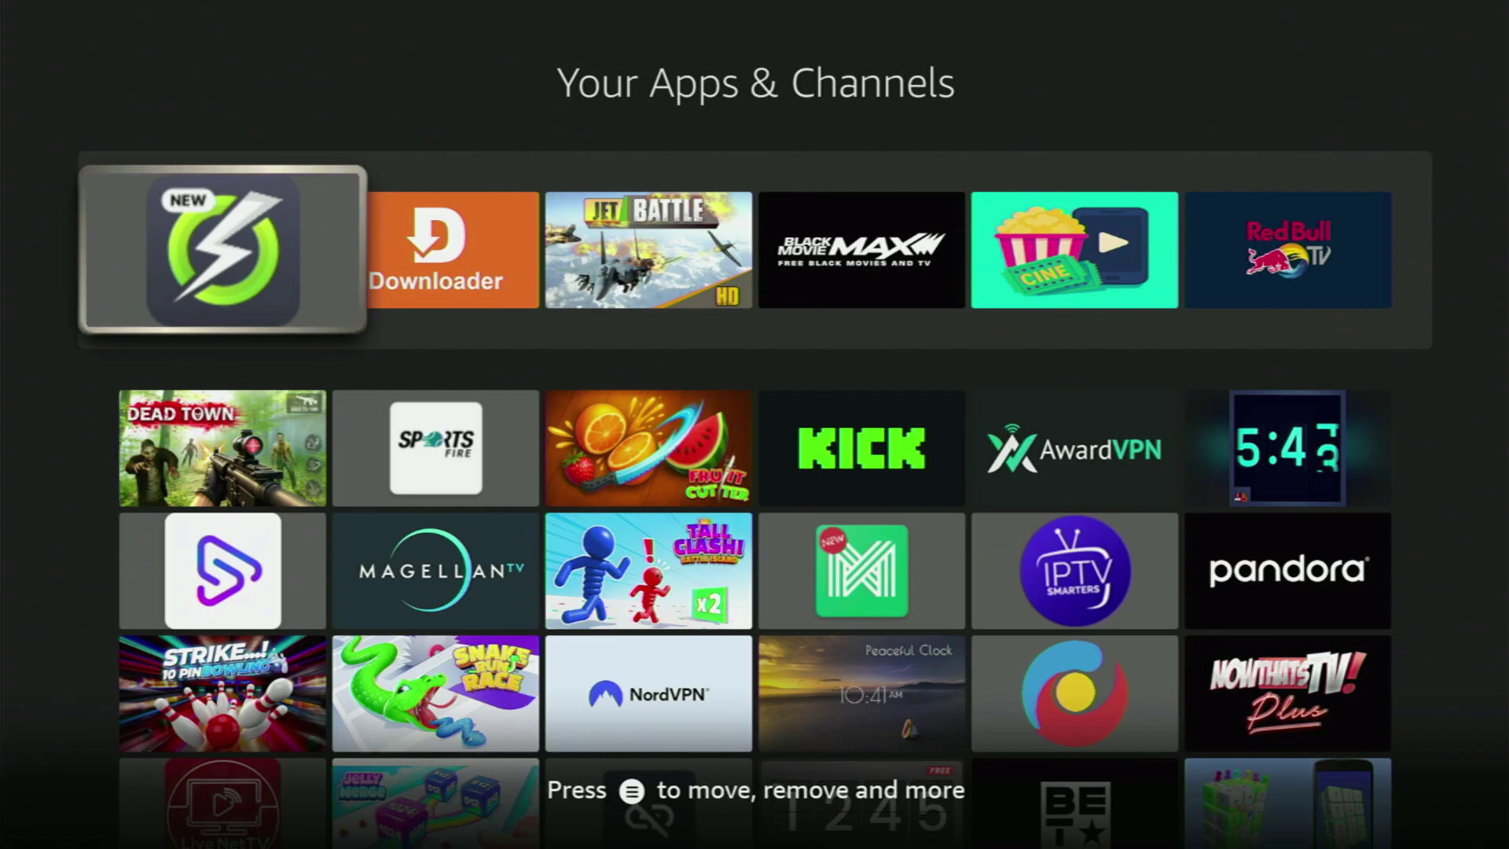
{"action": "key", "text": "Down"}
{"action": "key", "text": "Down"}
{"action": "key", "text": "Down"}
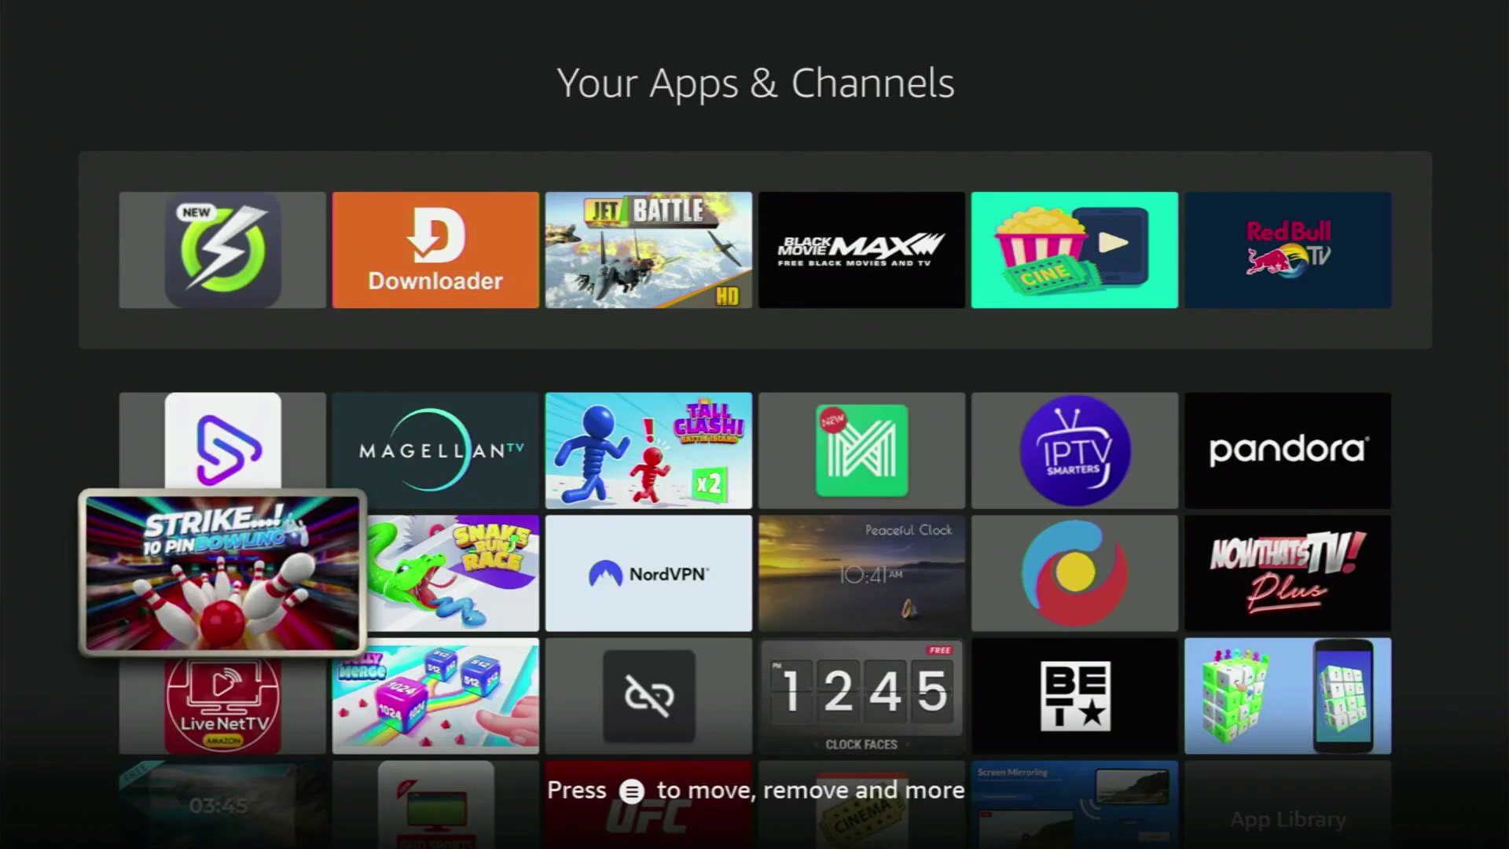
{"action": "key", "text": "Right"}
{"action": "key", "text": "Right"}
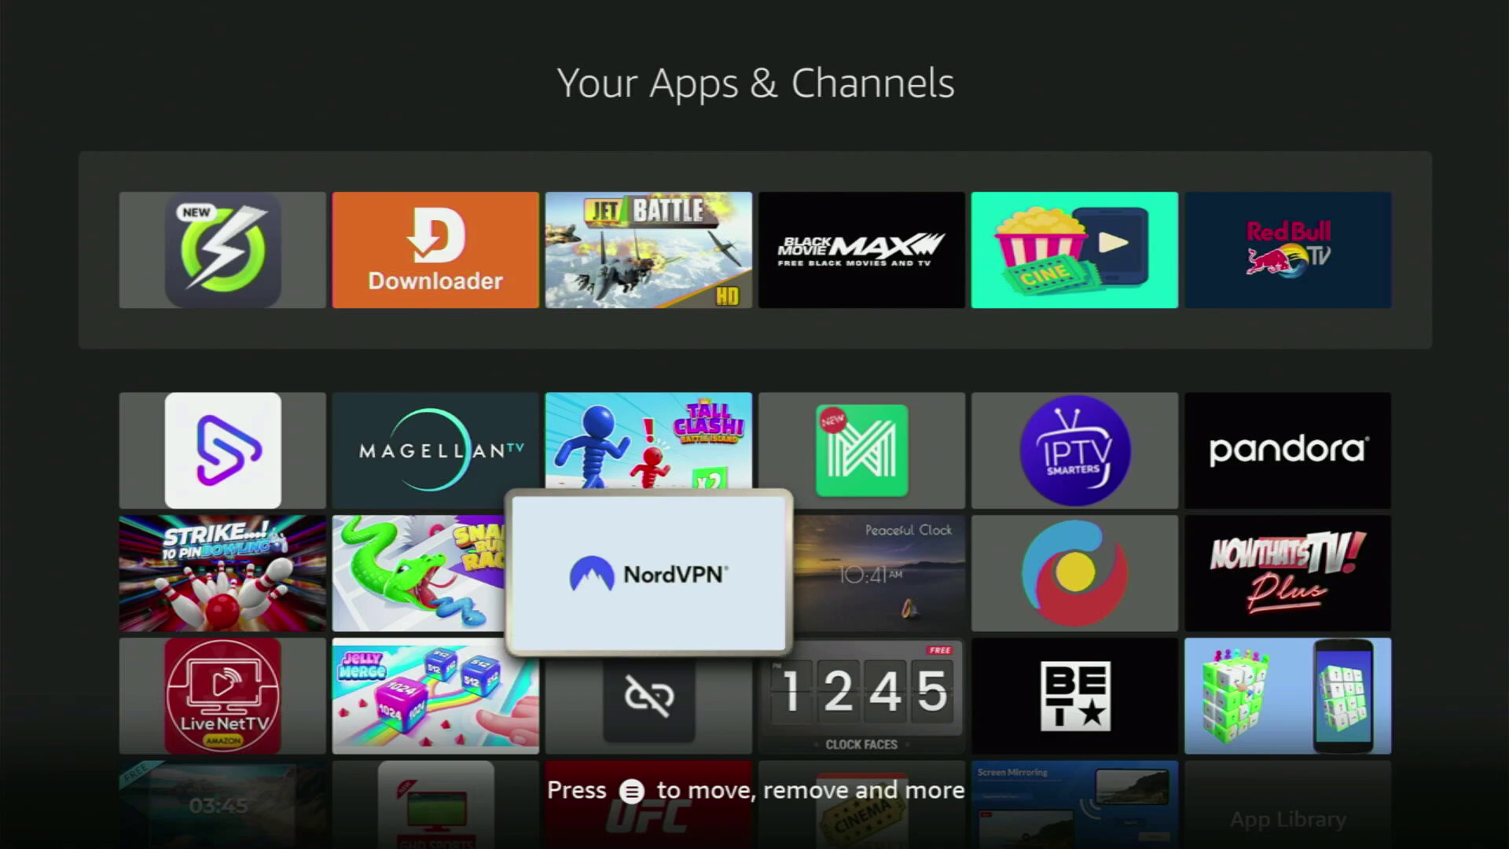
{"action": "key", "text": "Up"}
{"action": "key", "text": "Up"}
{"action": "key", "text": "Left"}
{"action": "key", "text": "Left"}
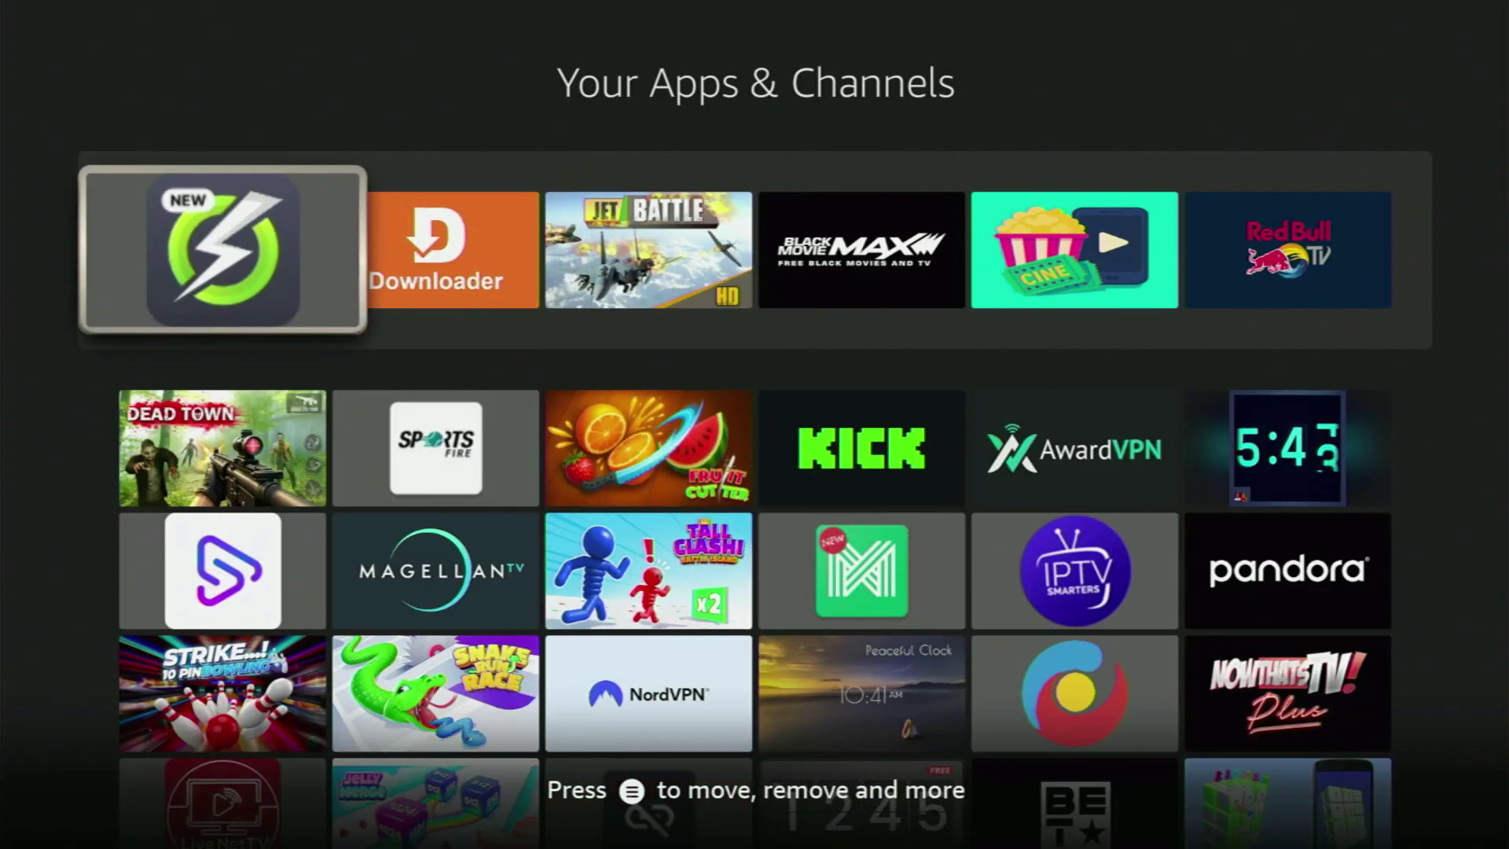